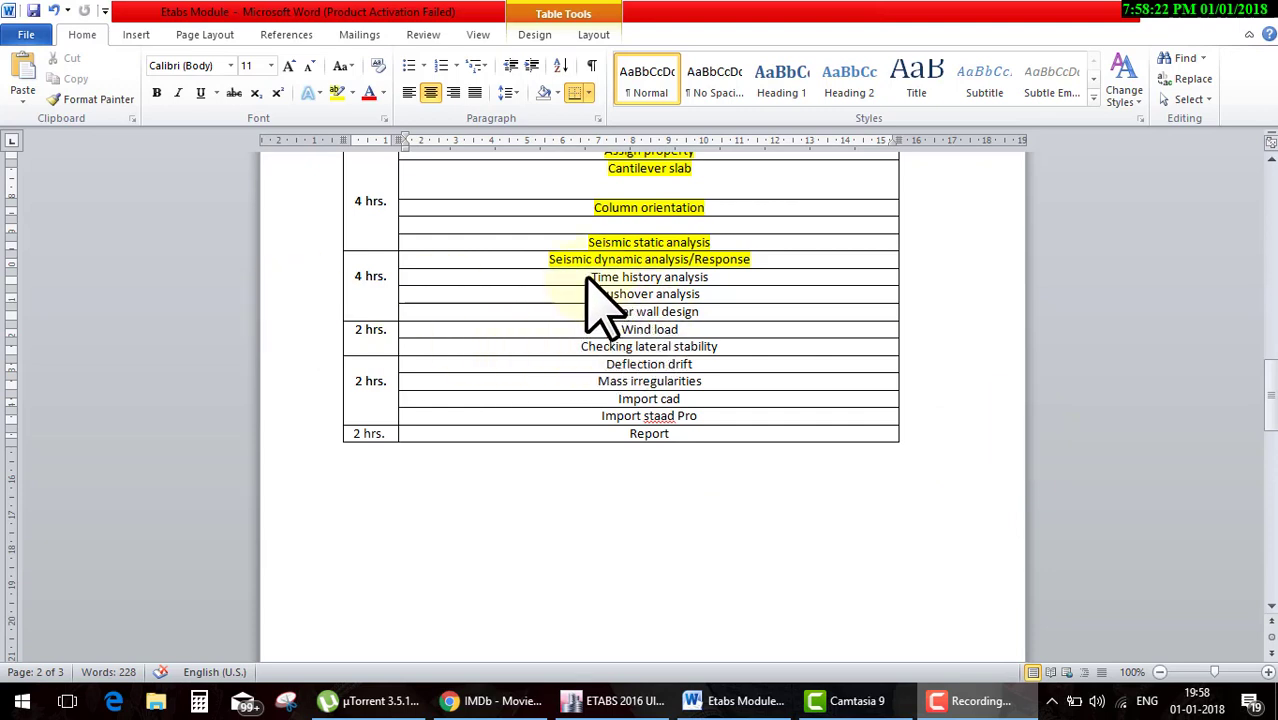
Highlight 'Time history analysis' in the Word course table, then switch to the ETABS model.
{"action": "left_click_drag", "start_coordinate": [736, 277], "coordinate": [585, 277]}
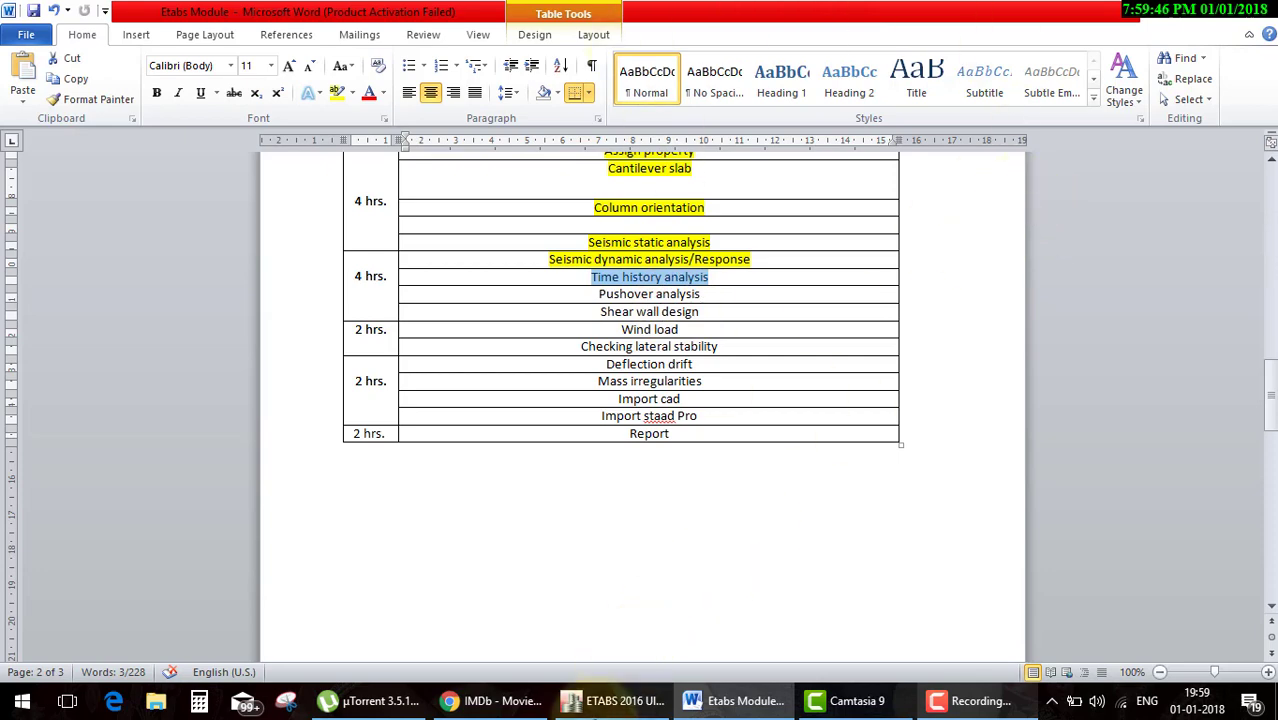
{"action": "left_click", "coordinate": [600, 701]}
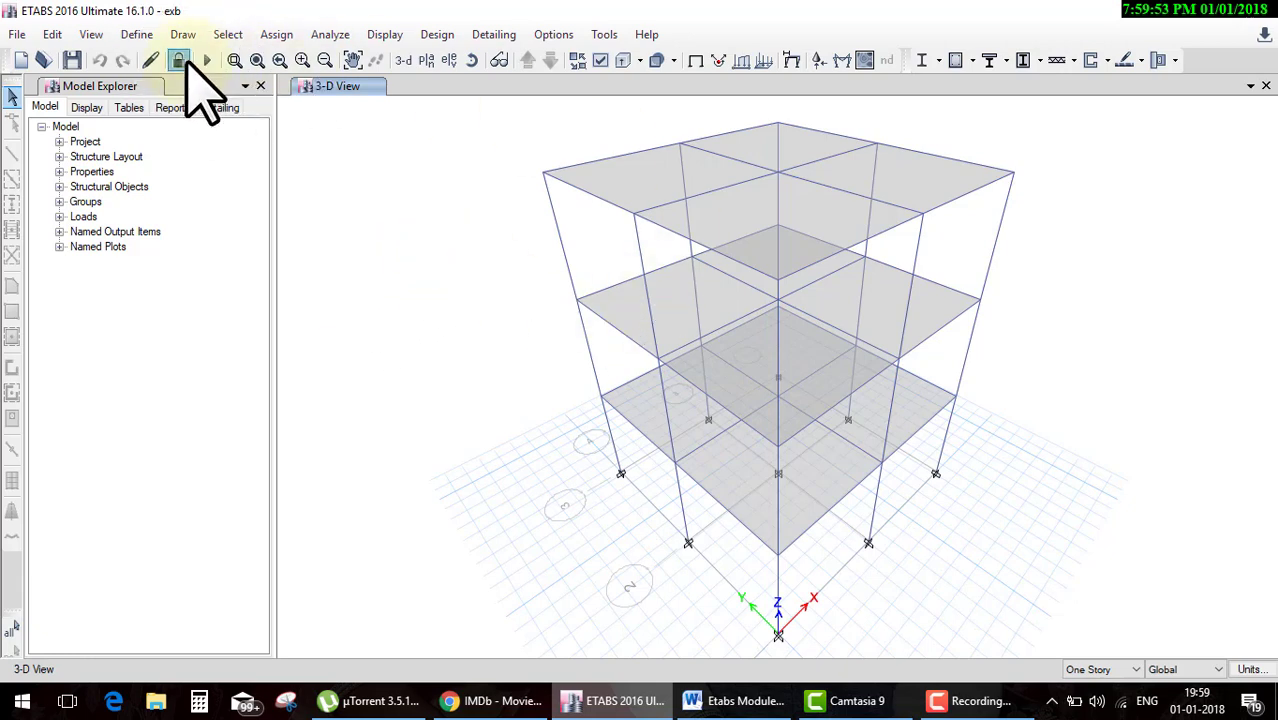
Unlock the model and delete the RampTH and UnifTH time history functions.
{"action": "left_click", "coordinate": [178, 60]}
{"action": "left_click", "coordinate": [650, 426]}
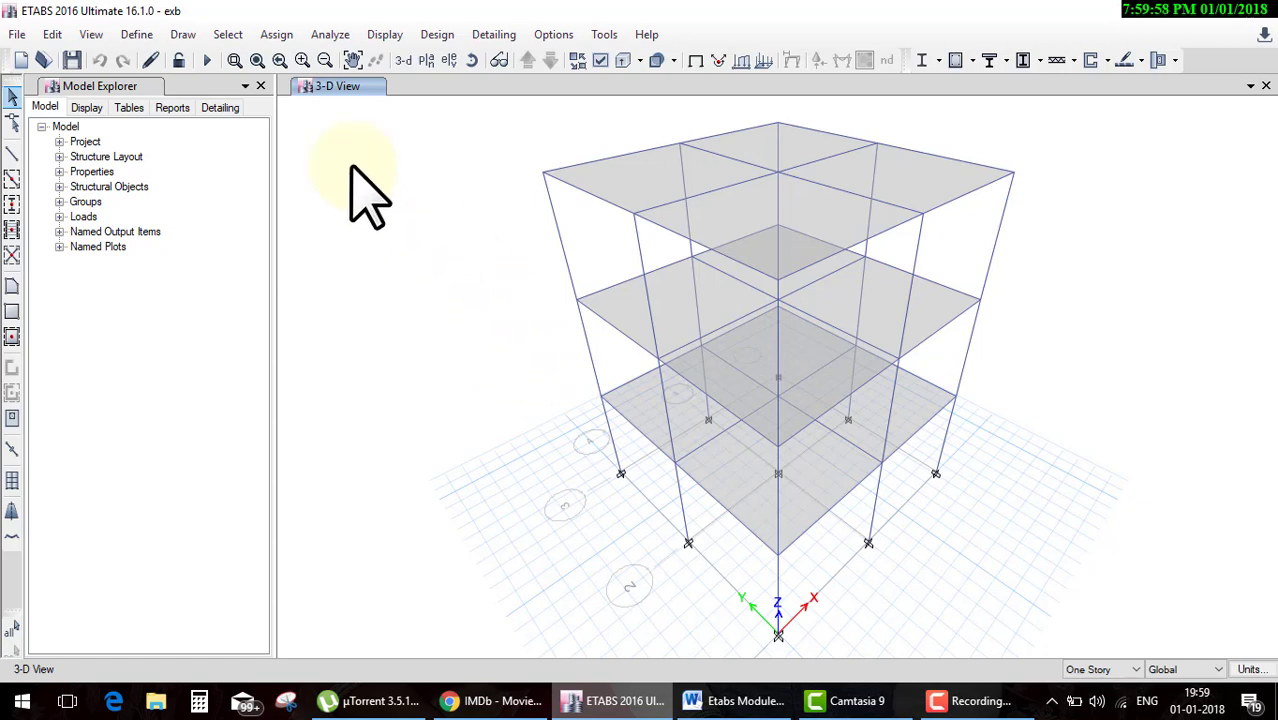
{"action": "left_click", "coordinate": [137, 35]}
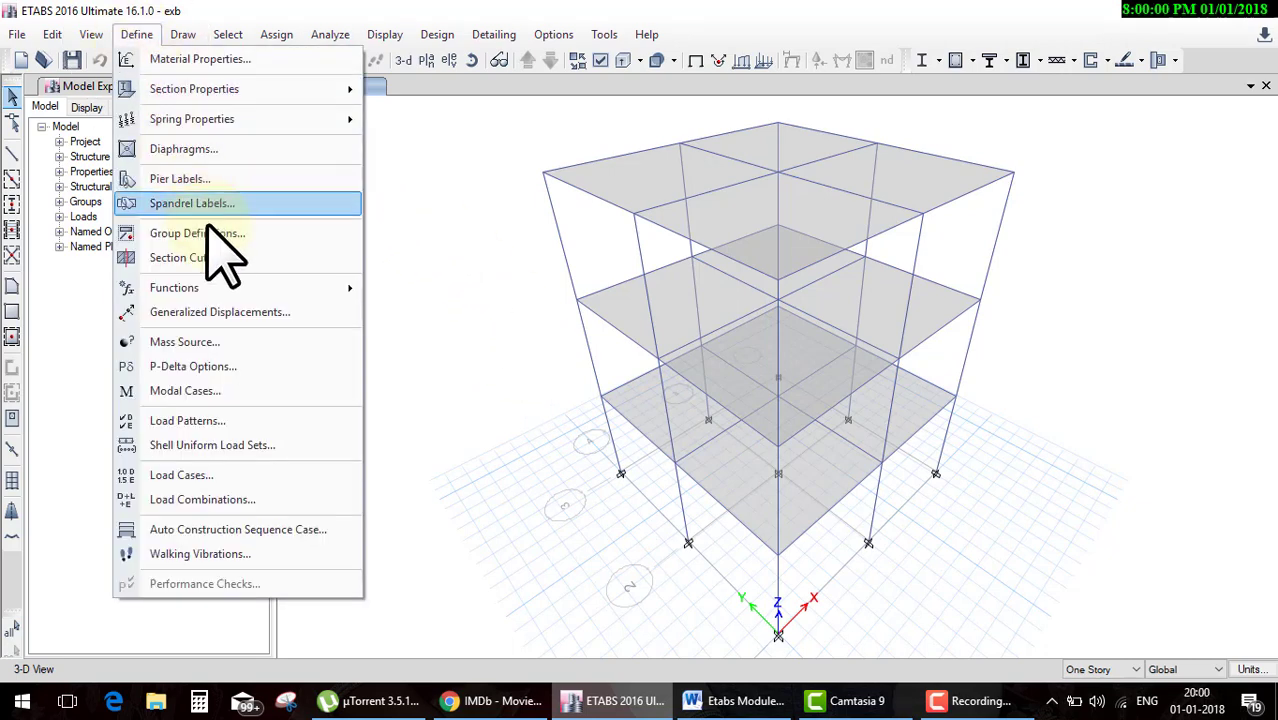
{"action": "mouse_move", "coordinate": [174, 288]}
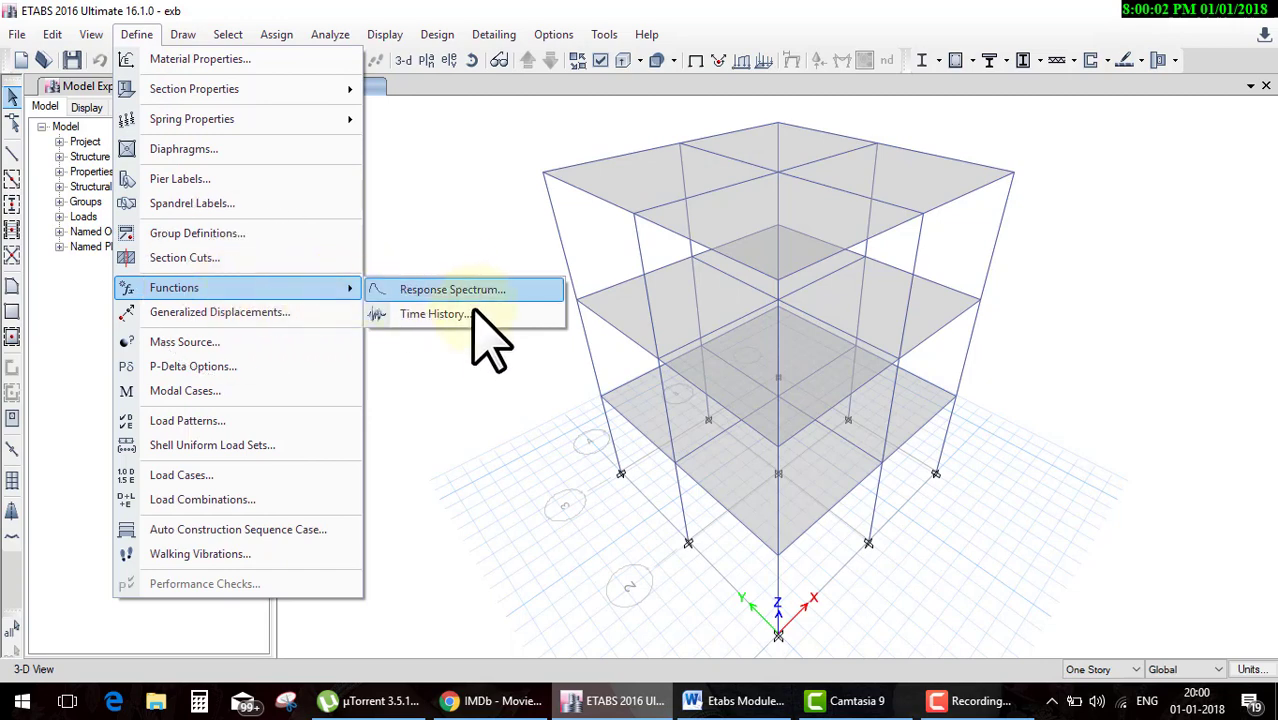
{"action": "left_click", "coordinate": [472, 313]}
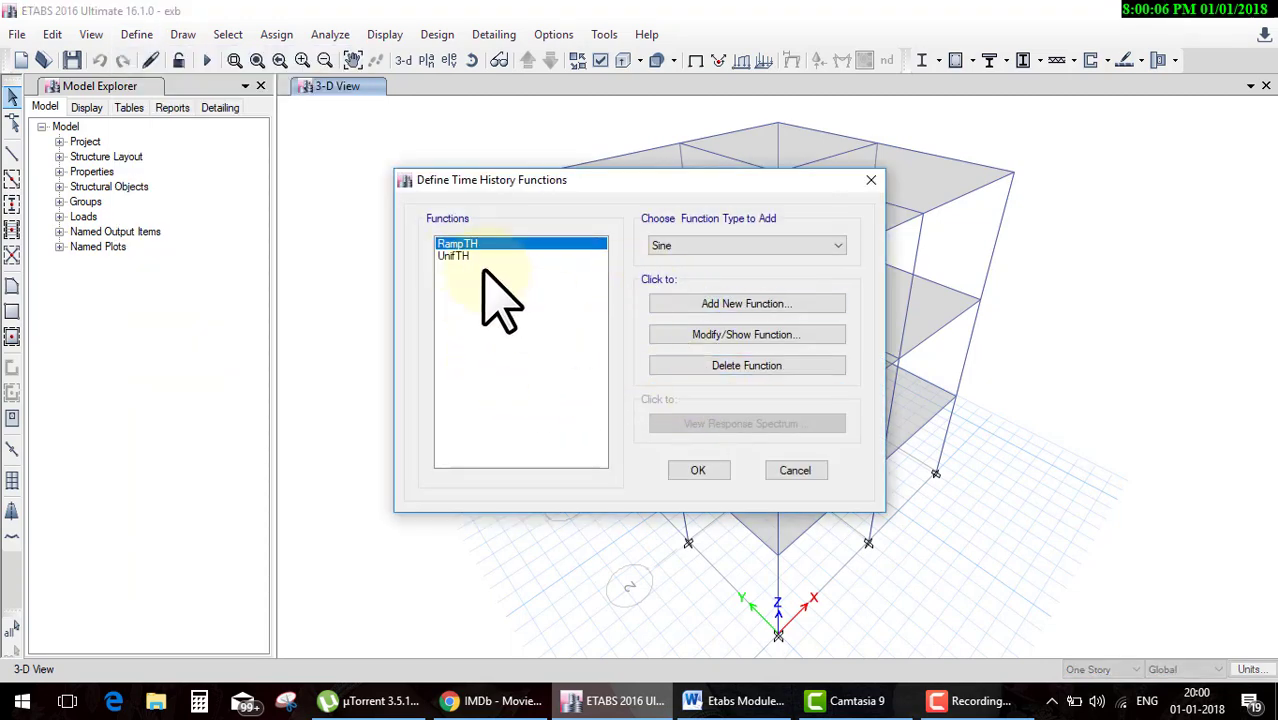
{"action": "left_click", "coordinate": [690, 366]}
{"action": "left_click", "coordinate": [688, 366]}
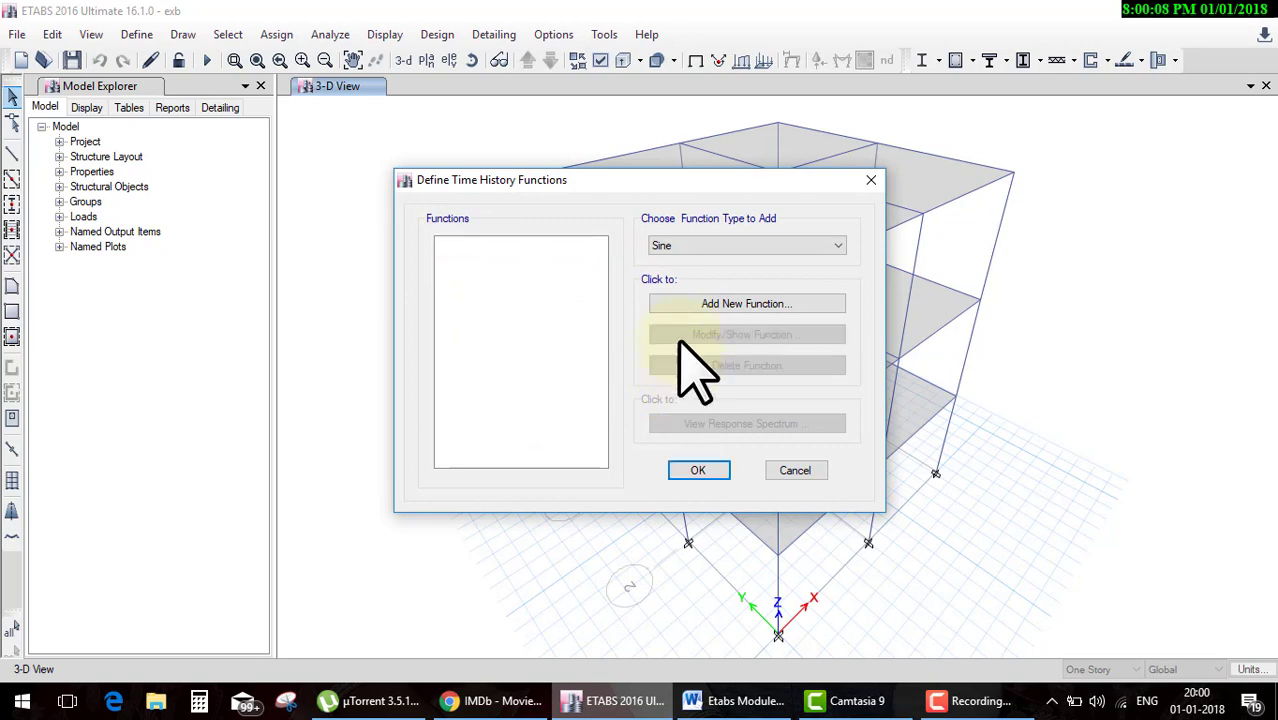
Start a new From File time history function, Func1, and browse for its data file.
{"action": "left_click", "coordinate": [693, 247]}
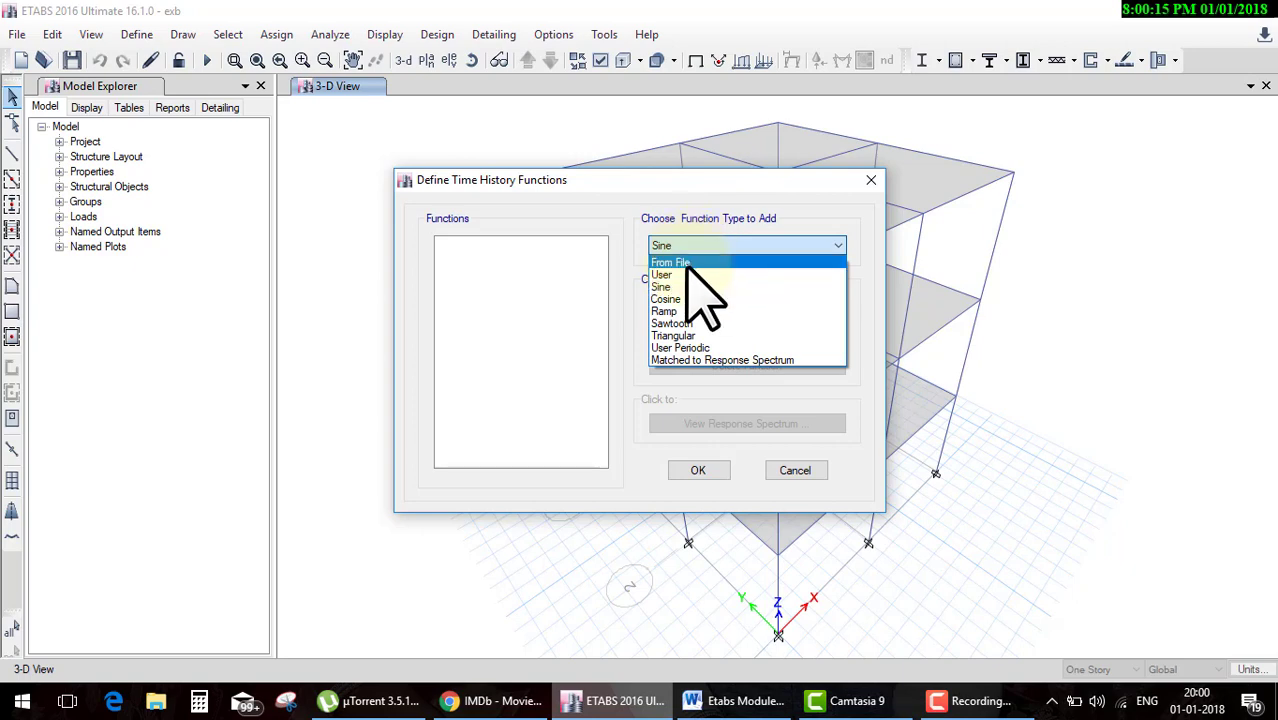
{"action": "left_click", "coordinate": [700, 262]}
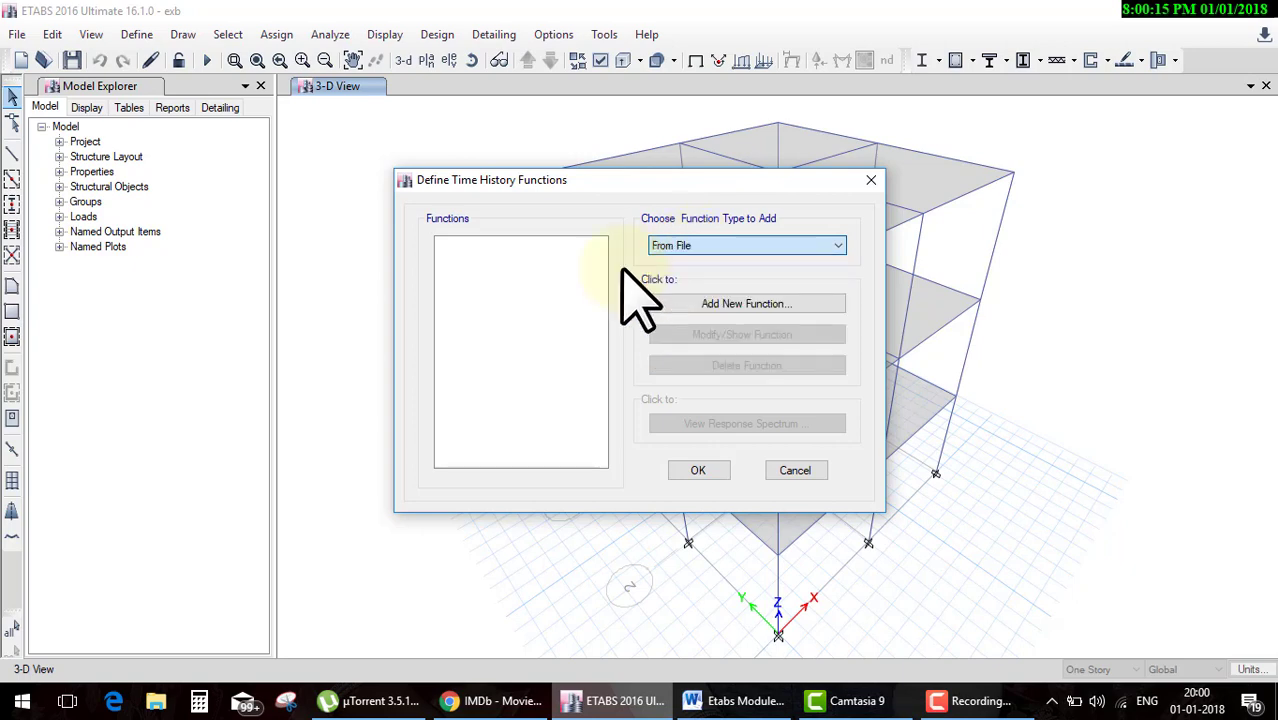
{"action": "left_click", "coordinate": [748, 306]}
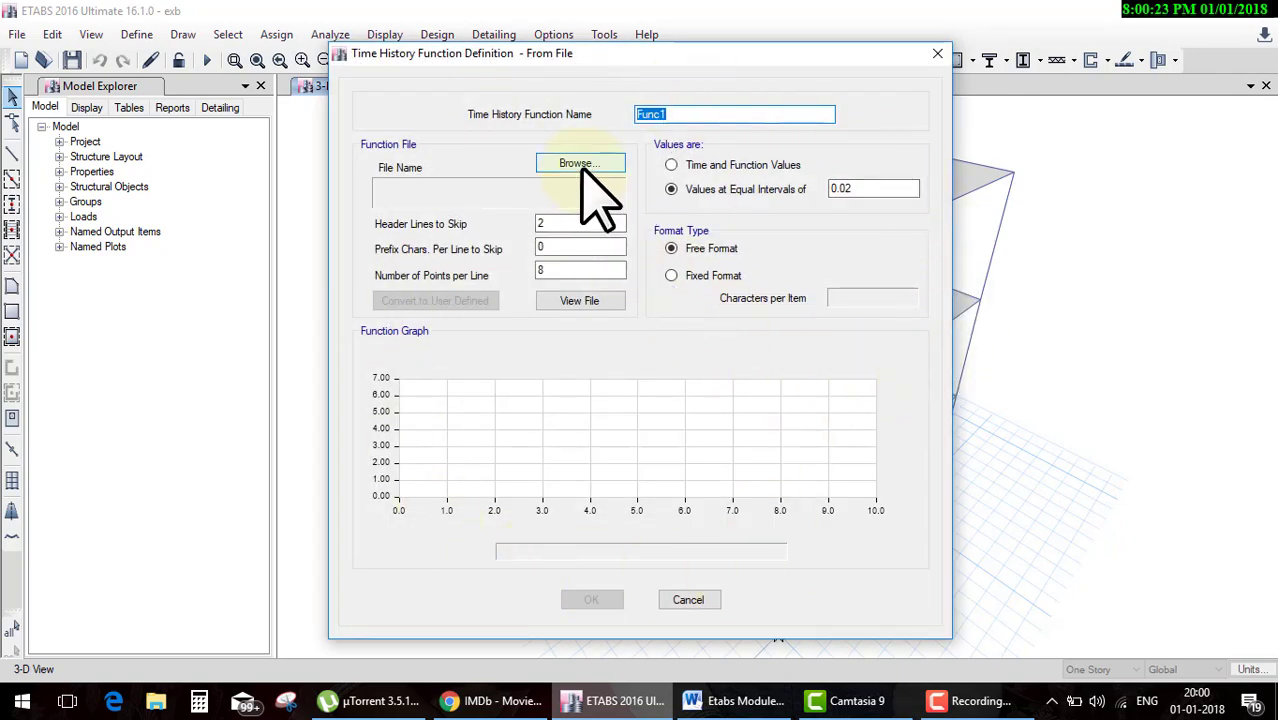
{"action": "left_click", "coordinate": [582, 165]}
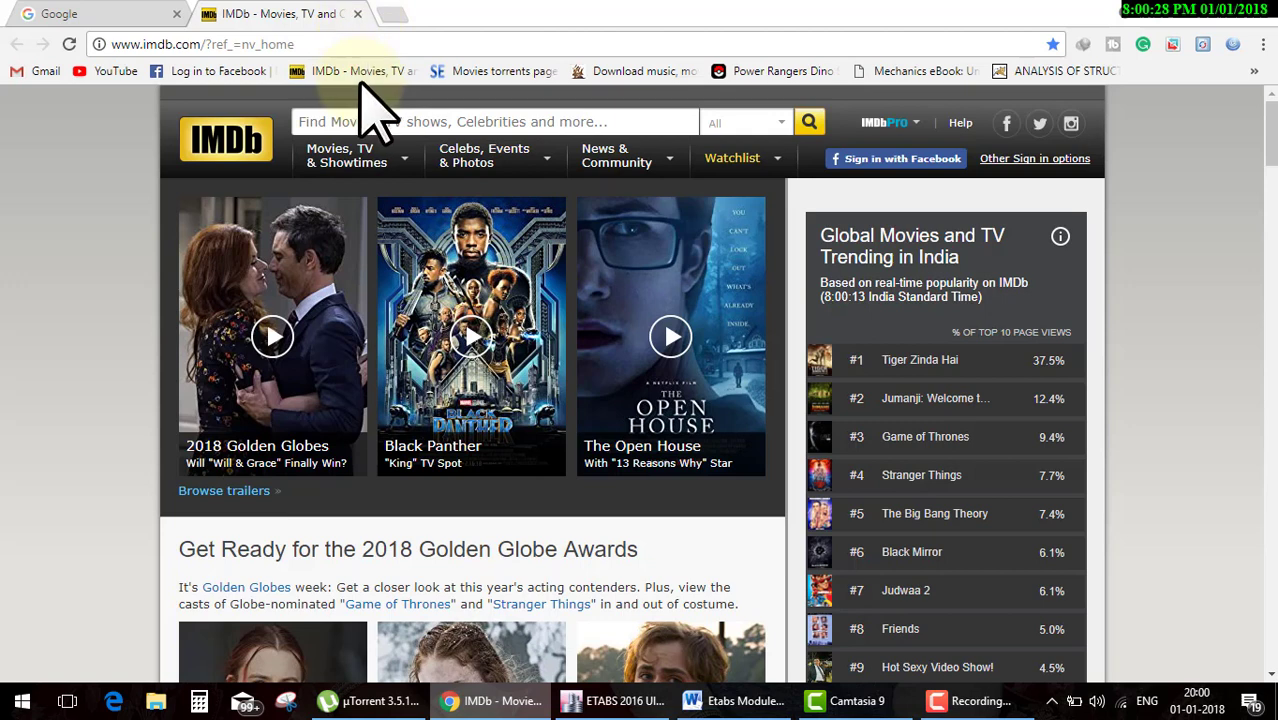
Close the IMDb tab, search Google for 'elcentro data', and open the Vibrationdata El Centro result.
{"action": "left_click", "coordinate": [357, 14]}
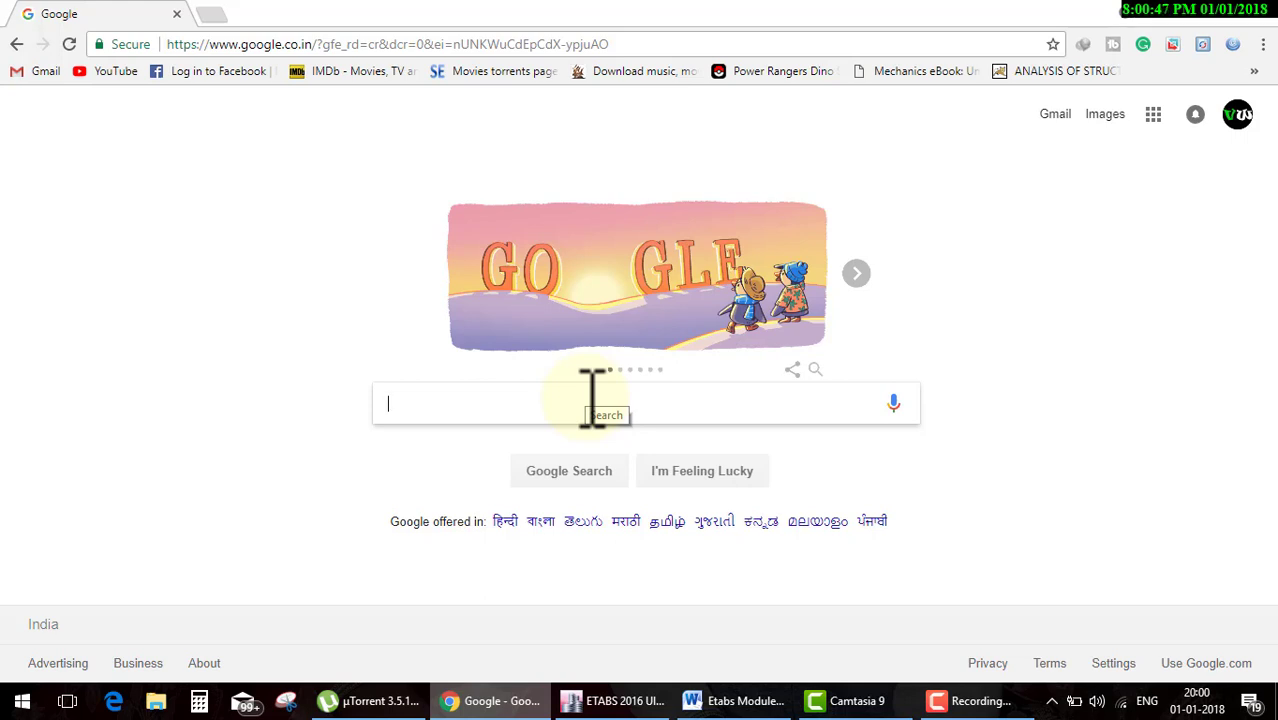
{"action": "type", "text": "el"}
{"action": "type", "text": "centr"}
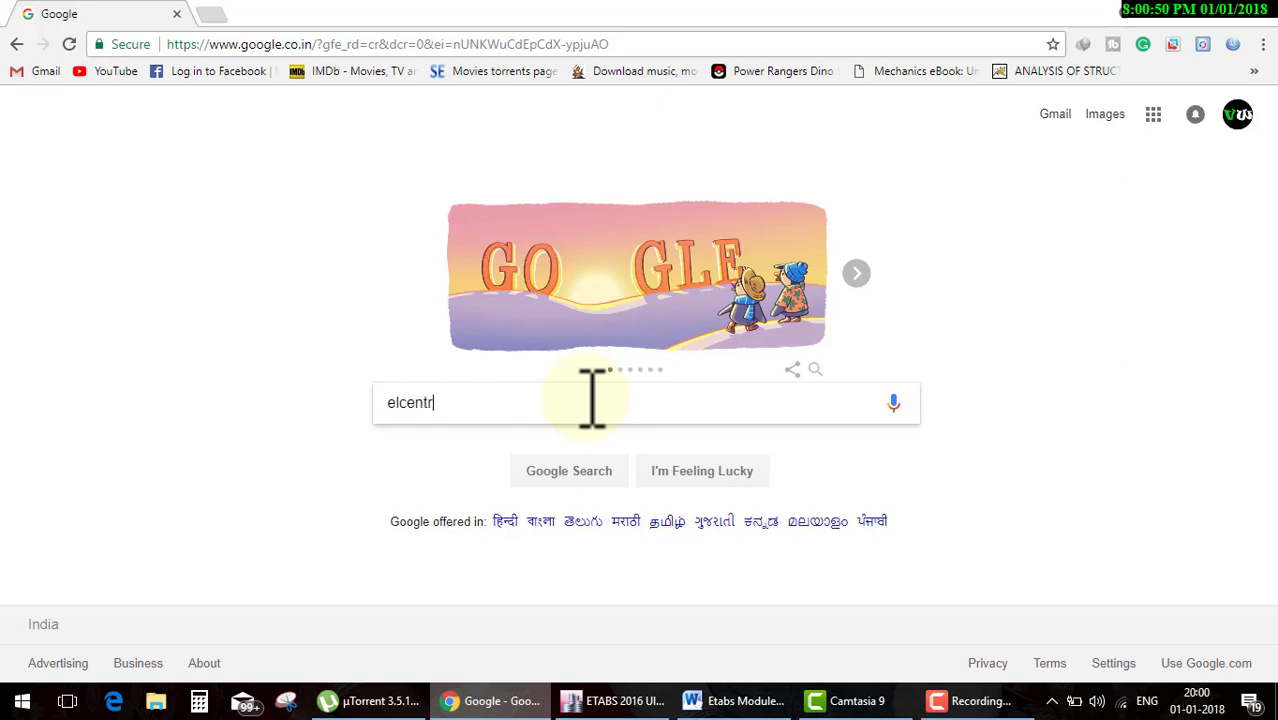
{"action": "type", "text": "o data"}
{"action": "key", "text": "Return"}
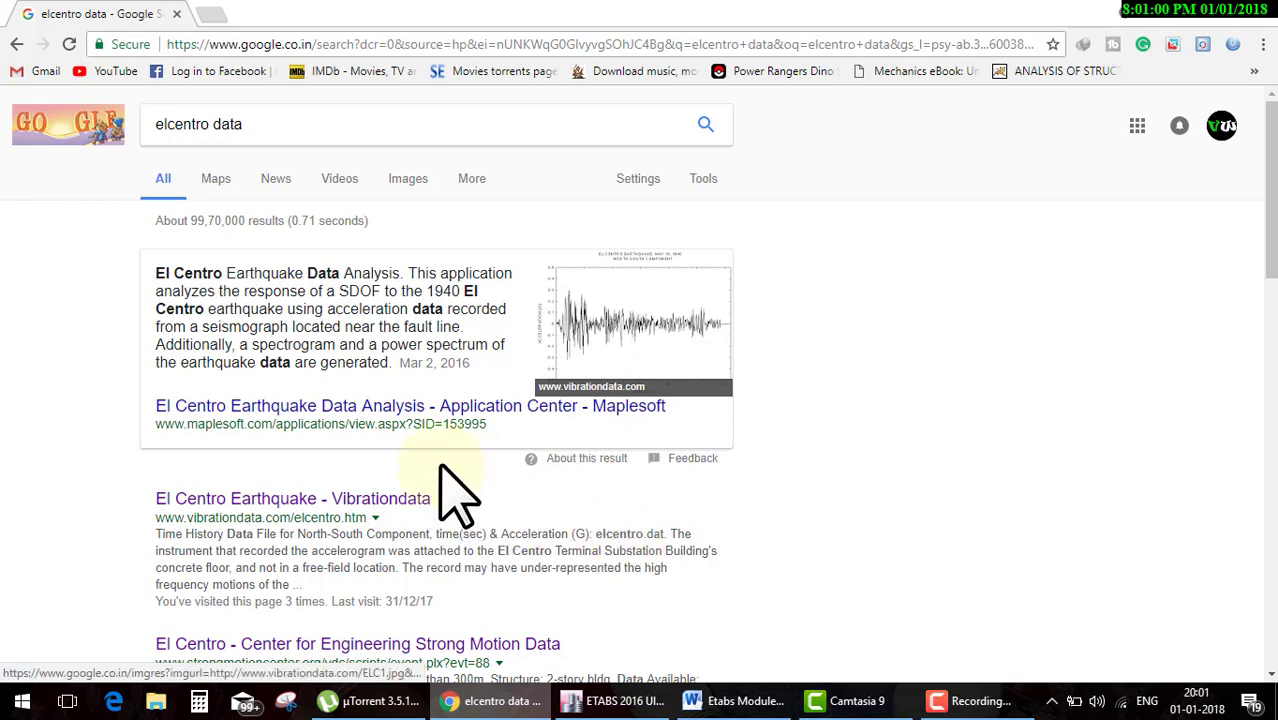
{"action": "scroll", "coordinate": [408, 470], "scroll_direction": "down", "scroll_amount": 3}
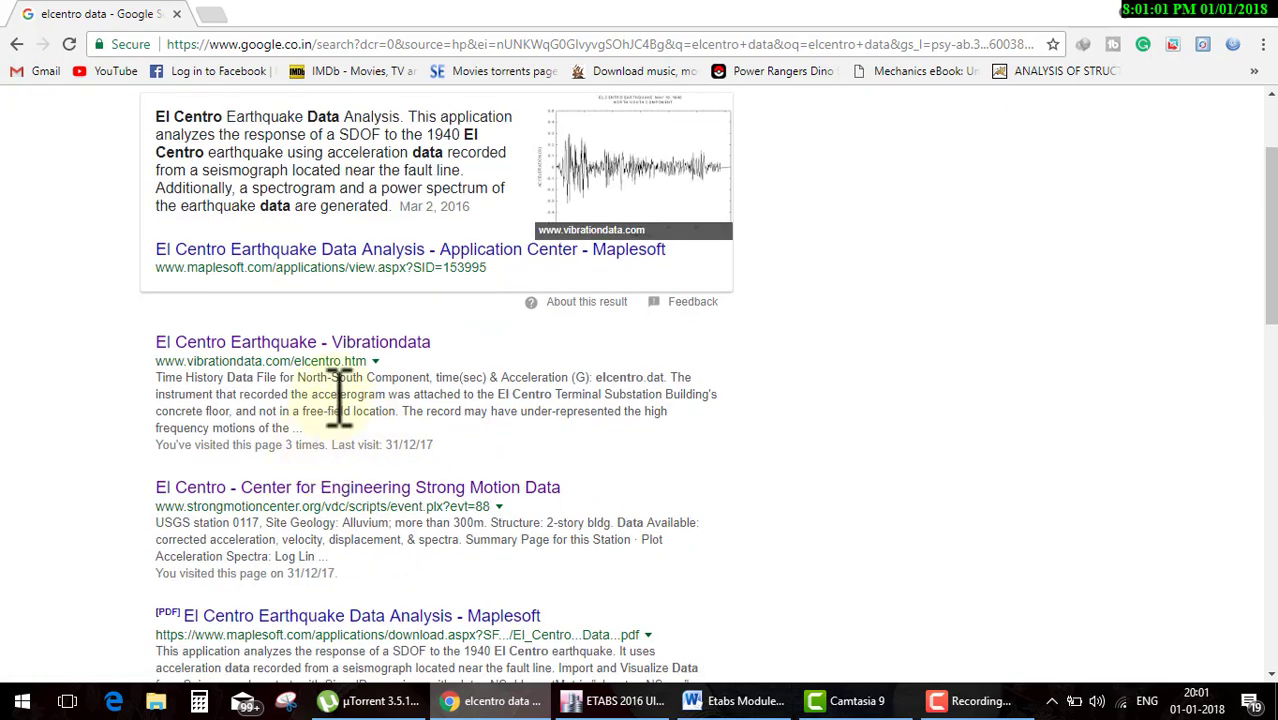
{"action": "left_click", "coordinate": [338, 348], "text": "ctrl"}
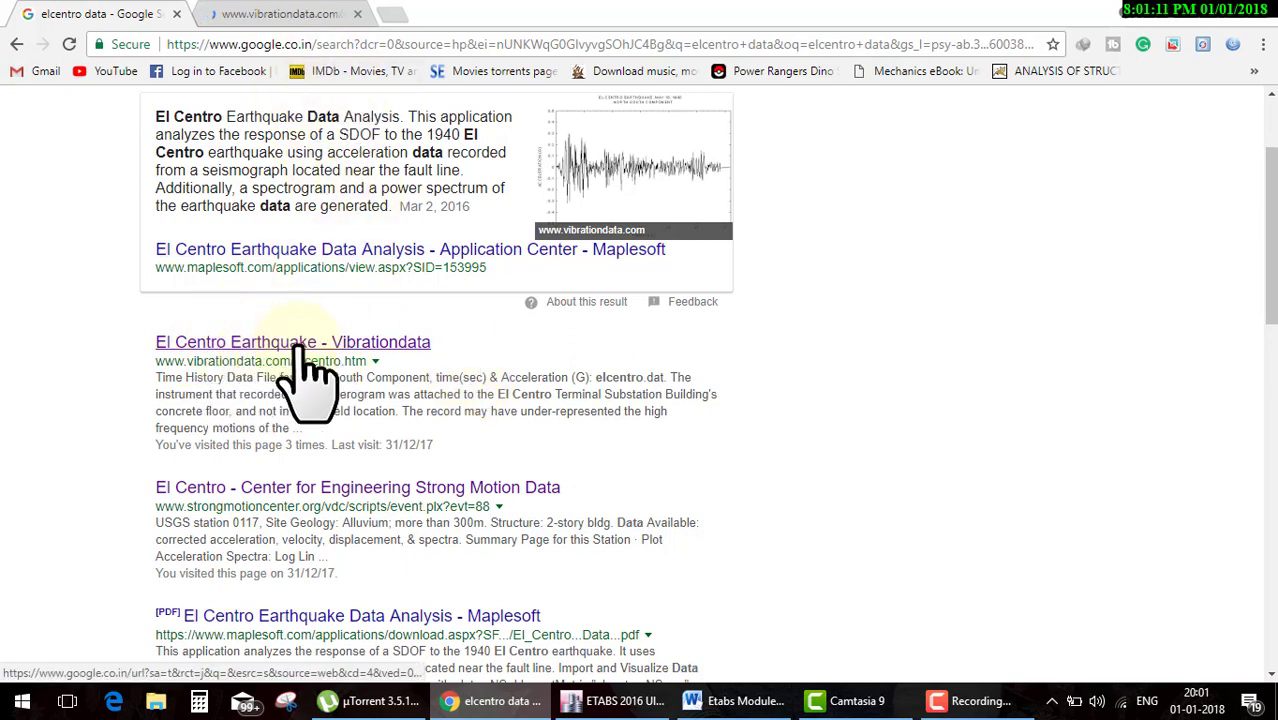
Open the elcentro_NS.dat record from the El Centro Earthquake page.
{"action": "left_click", "coordinate": [300, 14]}
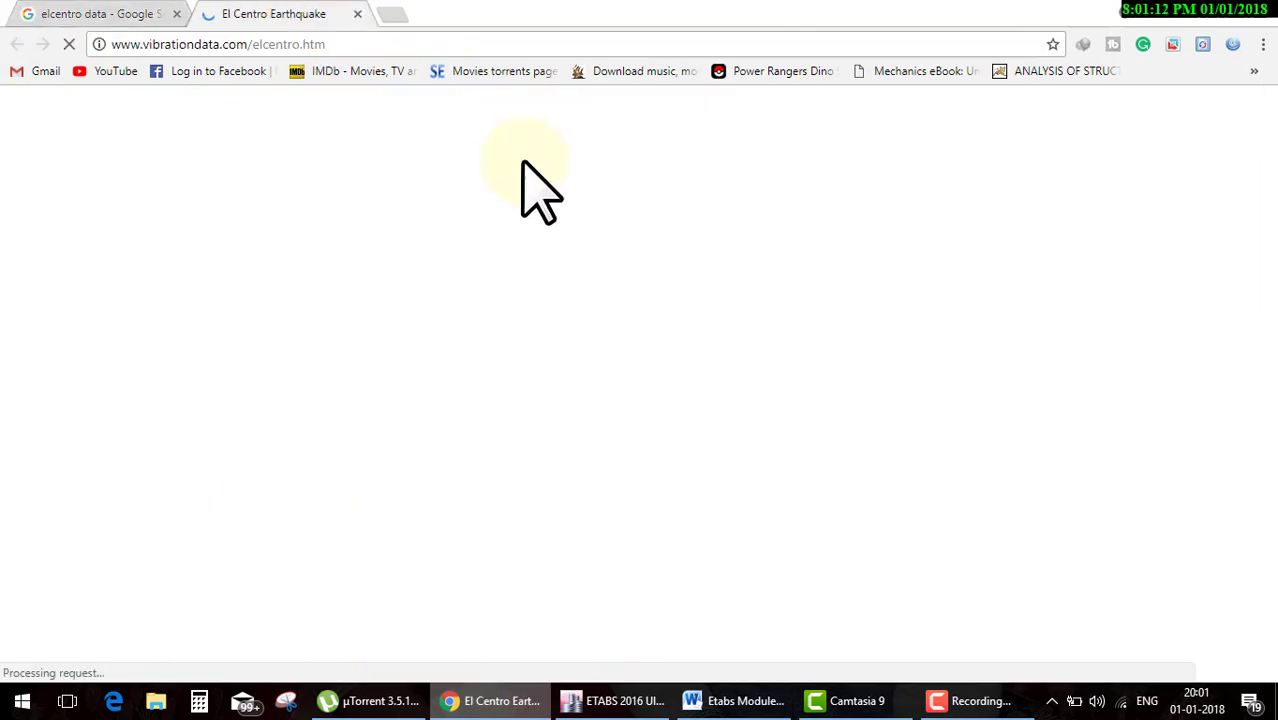
{"action": "scroll", "coordinate": [519, 314], "scroll_direction": "down", "scroll_amount": 4}
{"action": "scroll", "coordinate": [519, 314], "scroll_direction": "down", "scroll_amount": 4}
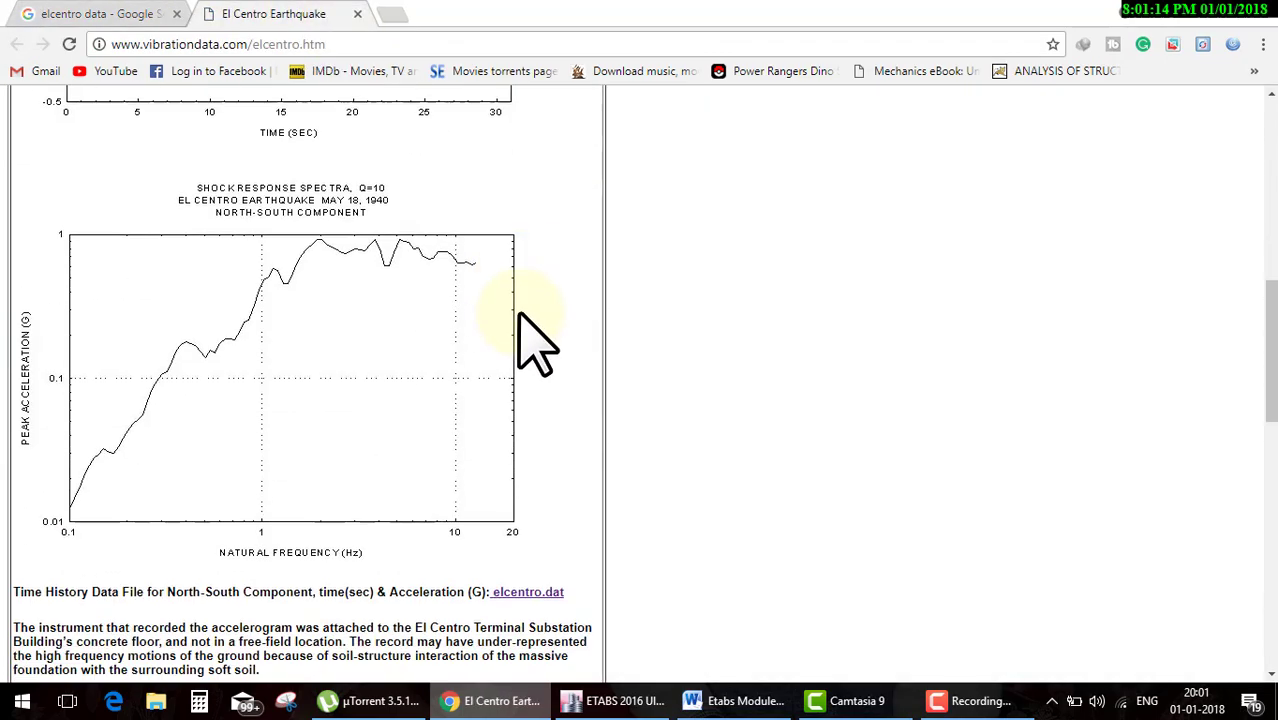
{"action": "scroll", "coordinate": [519, 314], "scroll_direction": "down", "scroll_amount": 5}
{"action": "scroll", "coordinate": [519, 314], "scroll_direction": "down", "scroll_amount": 2}
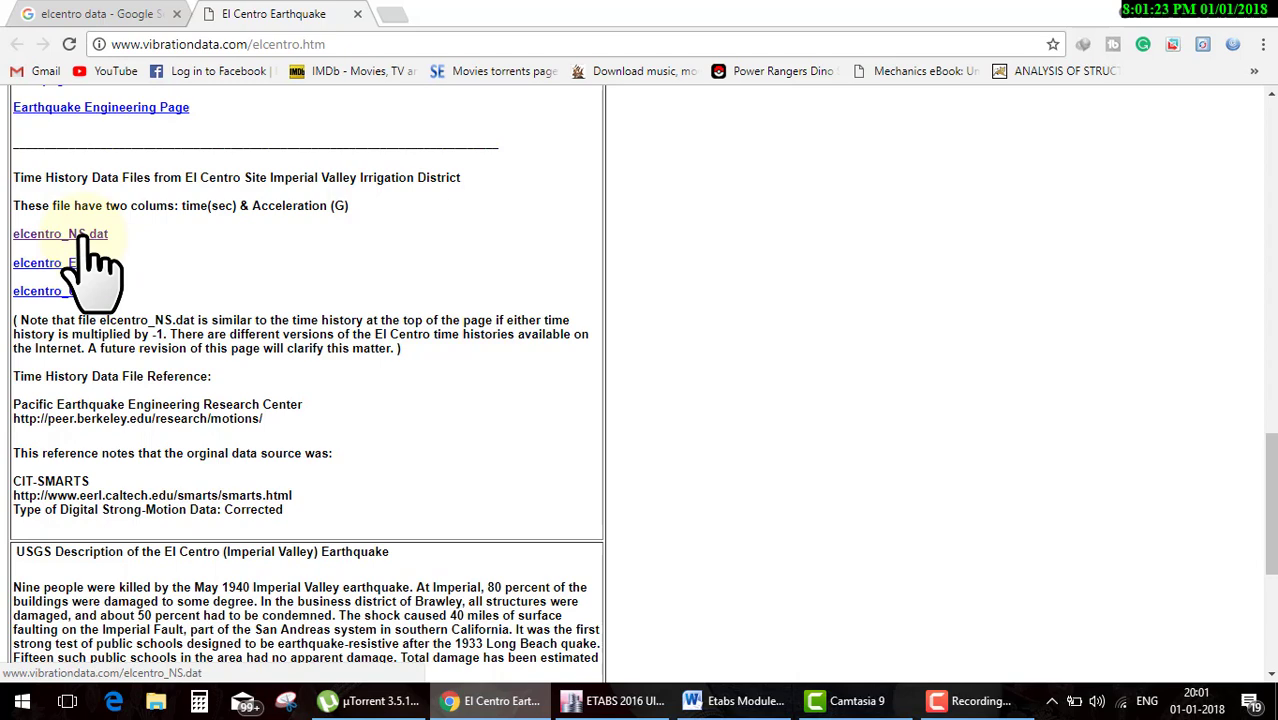
{"action": "left_click", "coordinate": [84, 238]}
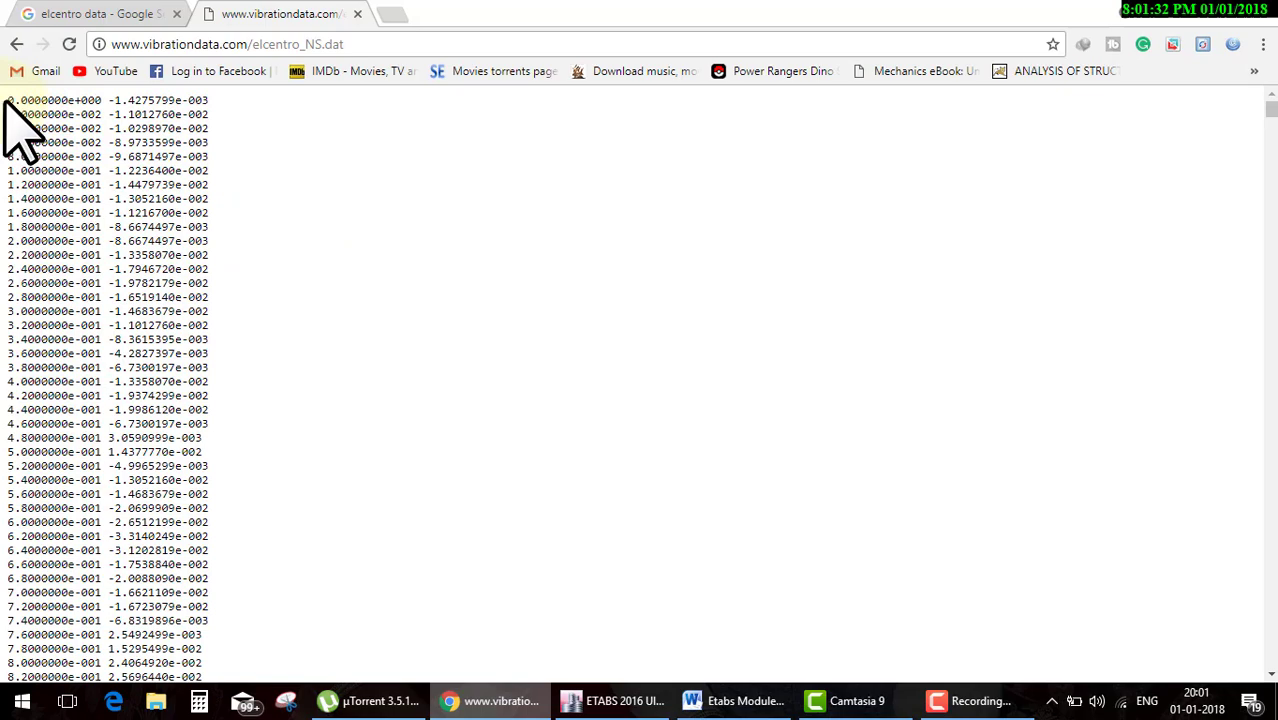
Select the entire elcentro_NS.dat time–acceleration listing, from first line to last.
{"action": "left_click_drag", "start_coordinate": [15, 100], "coordinate": [45, 172]}
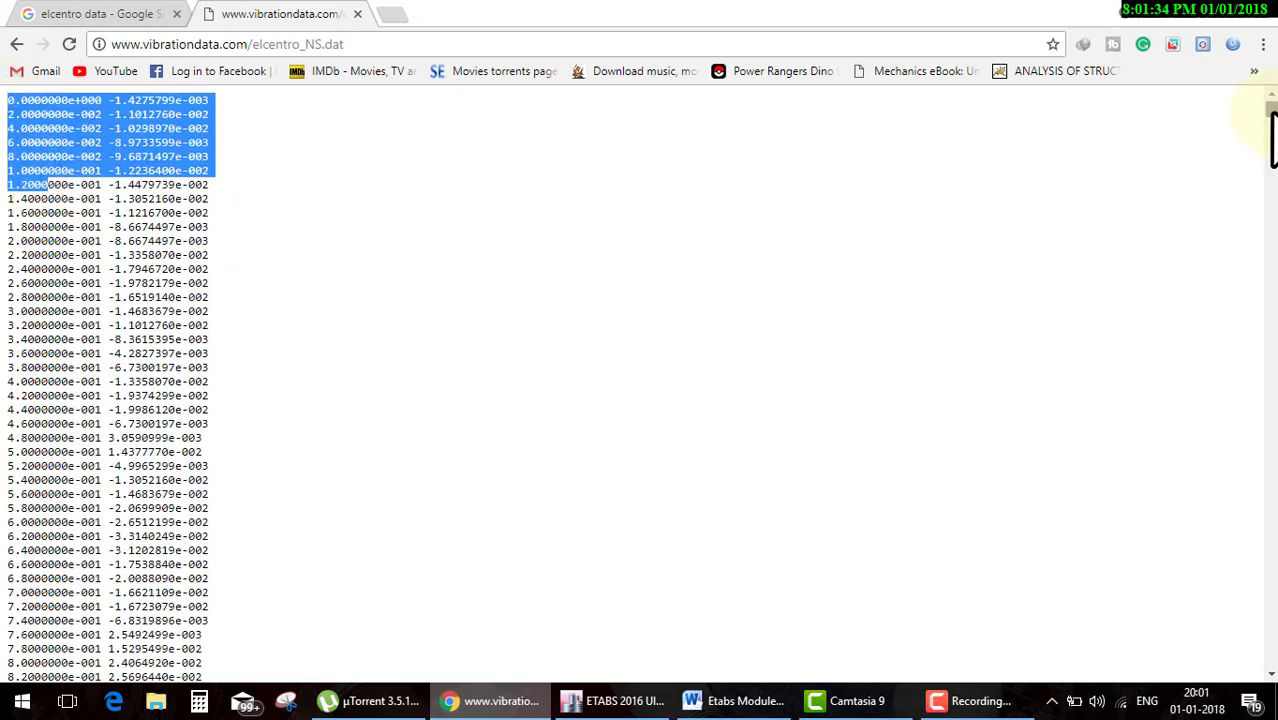
{"action": "left_click", "coordinate": [1272, 330]}
{"action": "left_click_drag", "start_coordinate": [1273, 330], "coordinate": [1262, 660]}
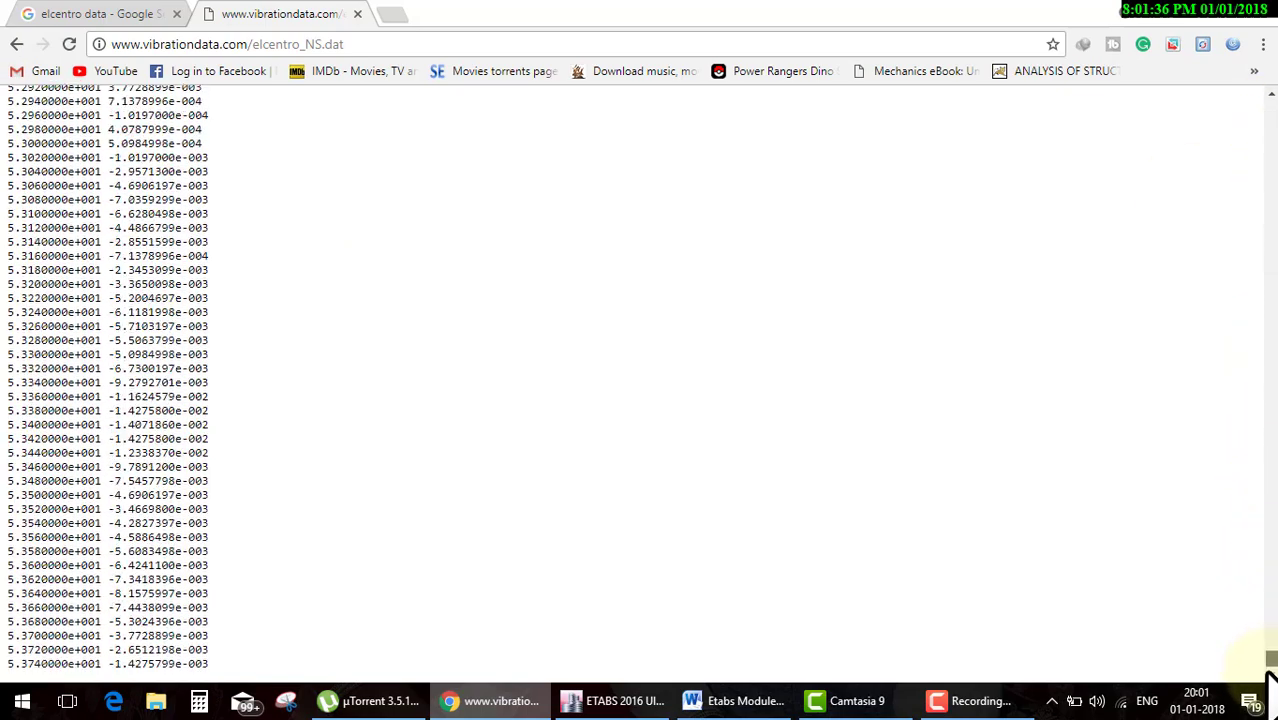
{"action": "left_click", "coordinate": [210, 662], "text": "shift"}
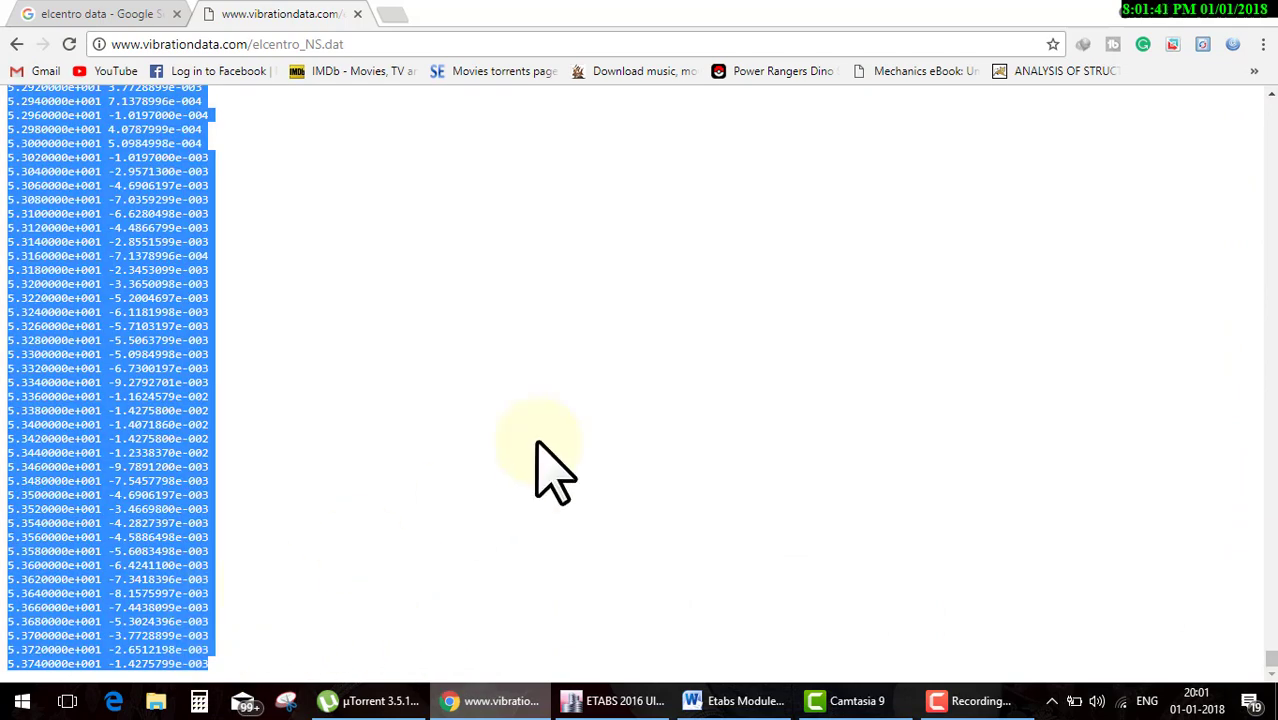
{"action": "left_click", "coordinate": [1192, 12]}
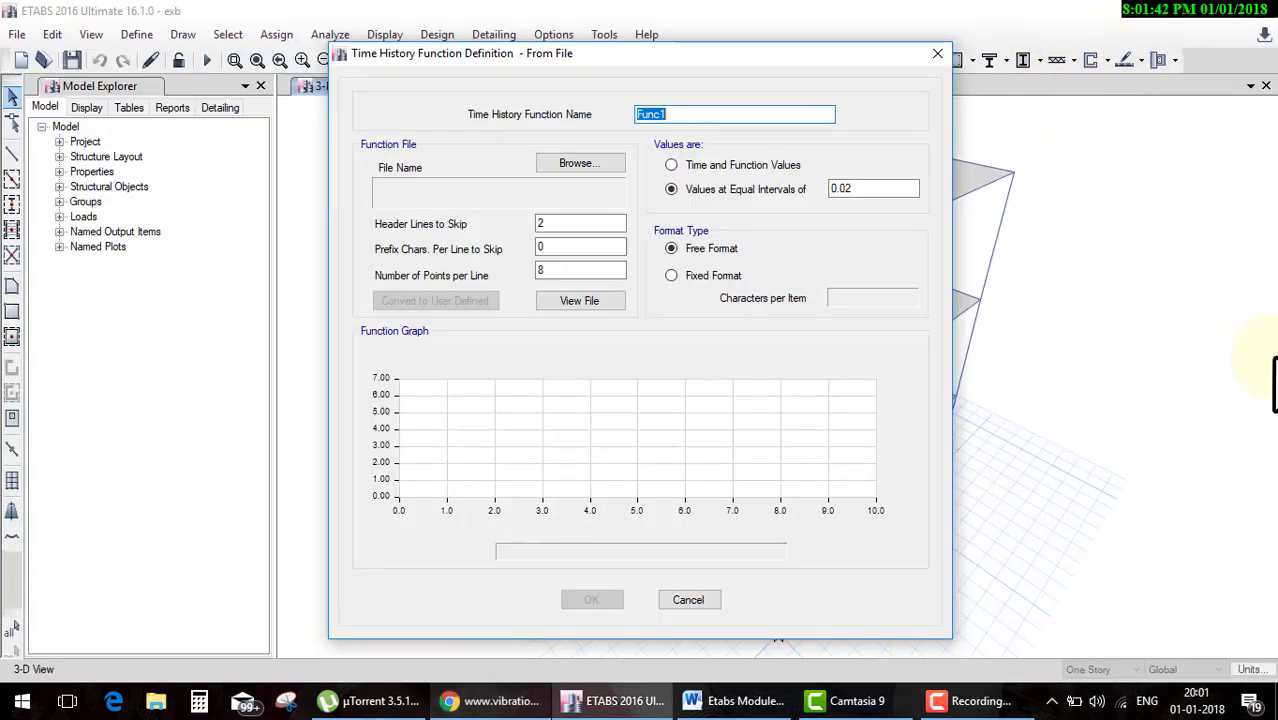
Create a new text document in the ETABS folder, paste the El Centro data, and save it.
{"action": "left_click", "coordinate": [1275, 702]}
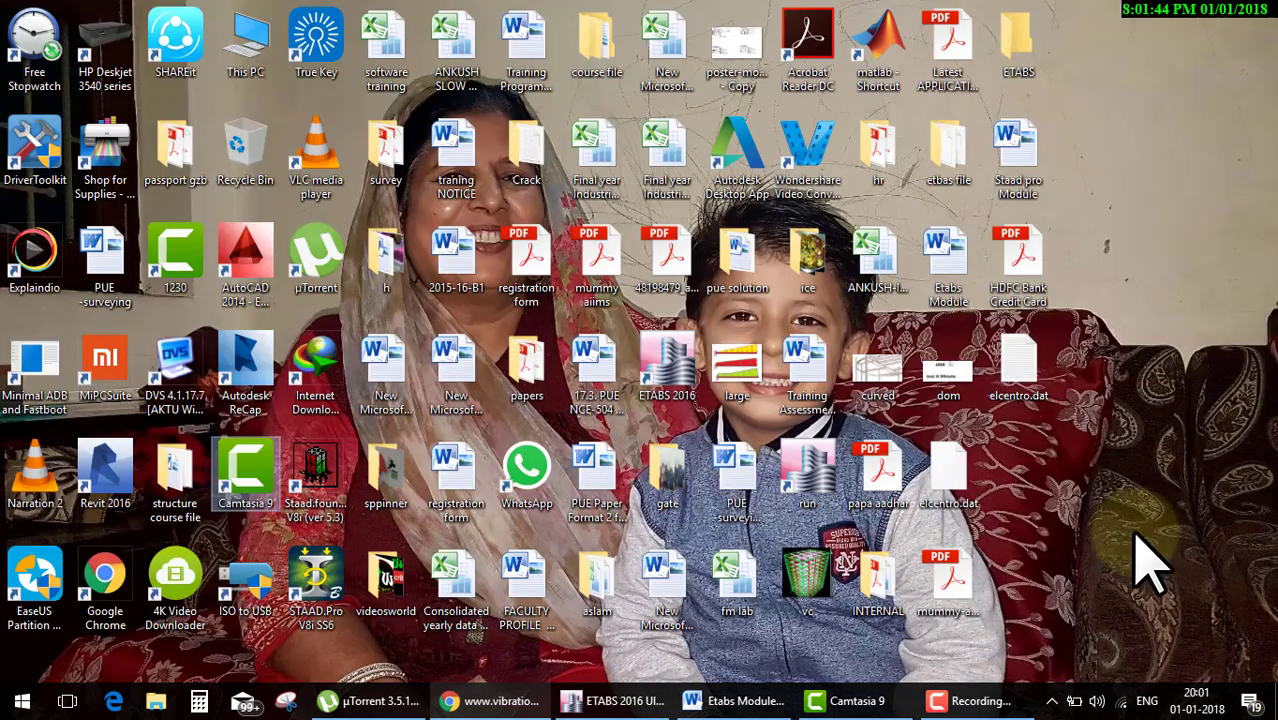
{"action": "double_click", "coordinate": [1008, 52]}
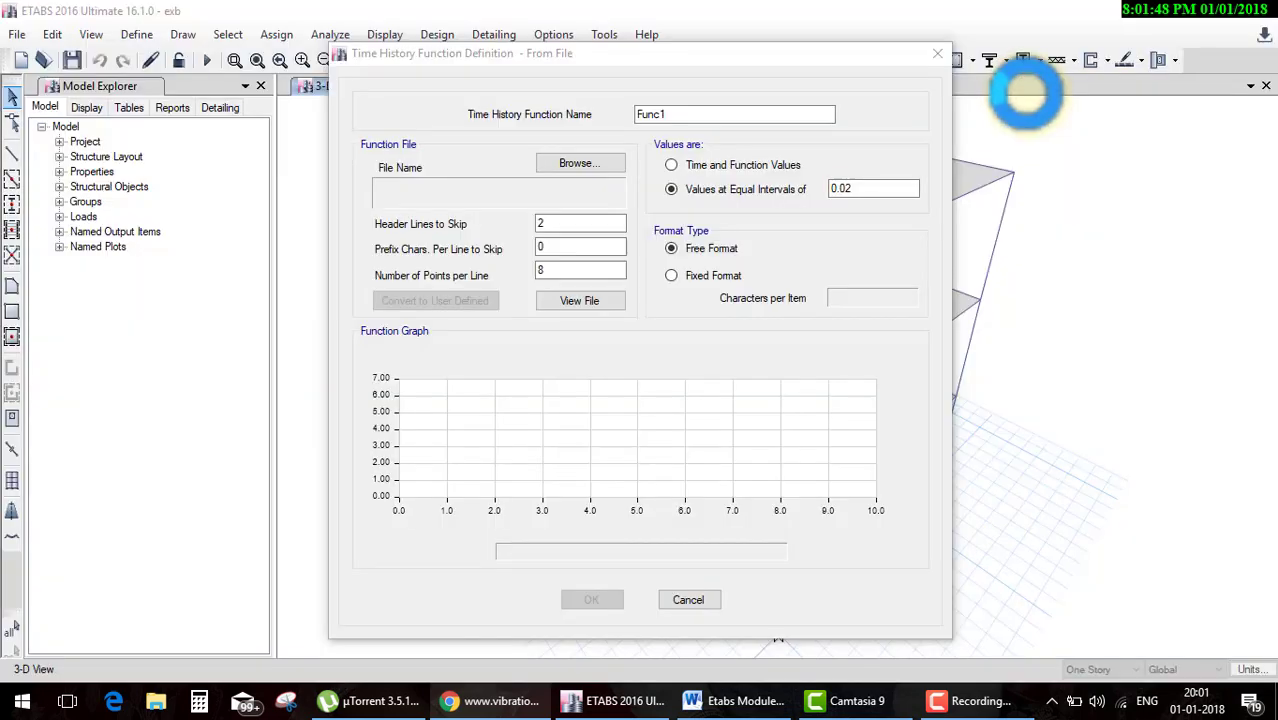
{"action": "right_click", "coordinate": [388, 286]}
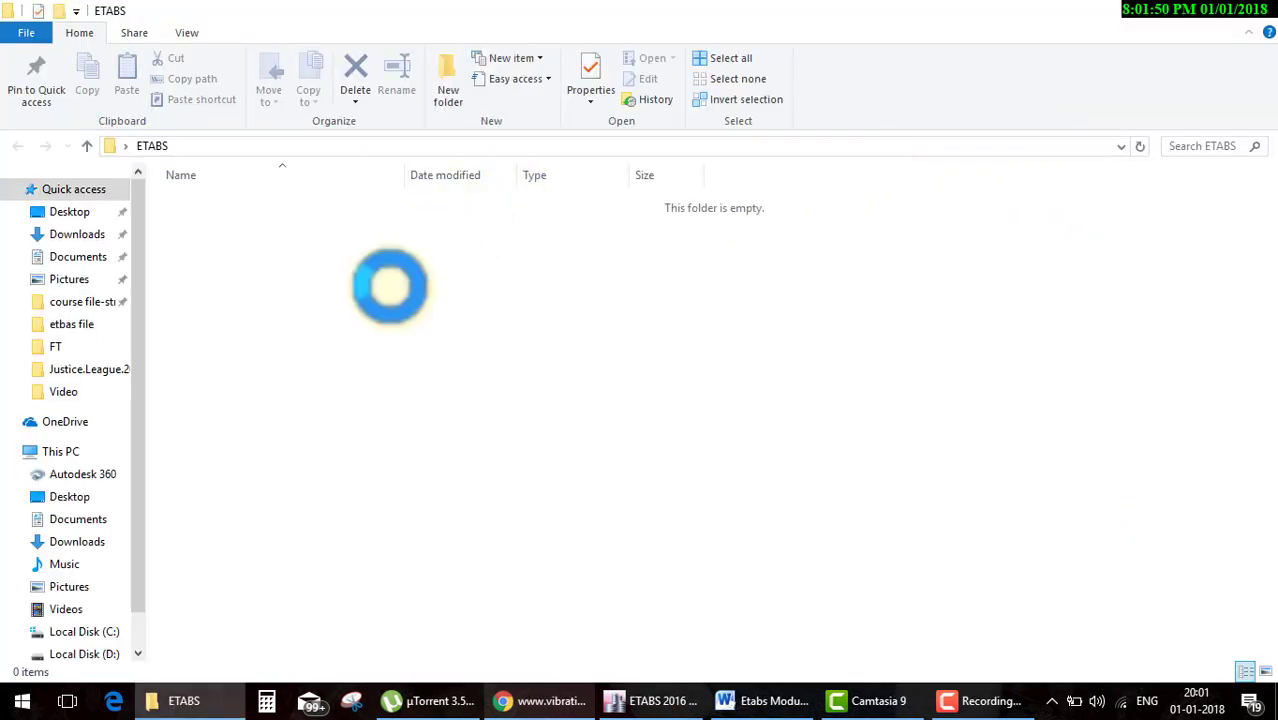
{"action": "mouse_move", "coordinate": [431, 498]}
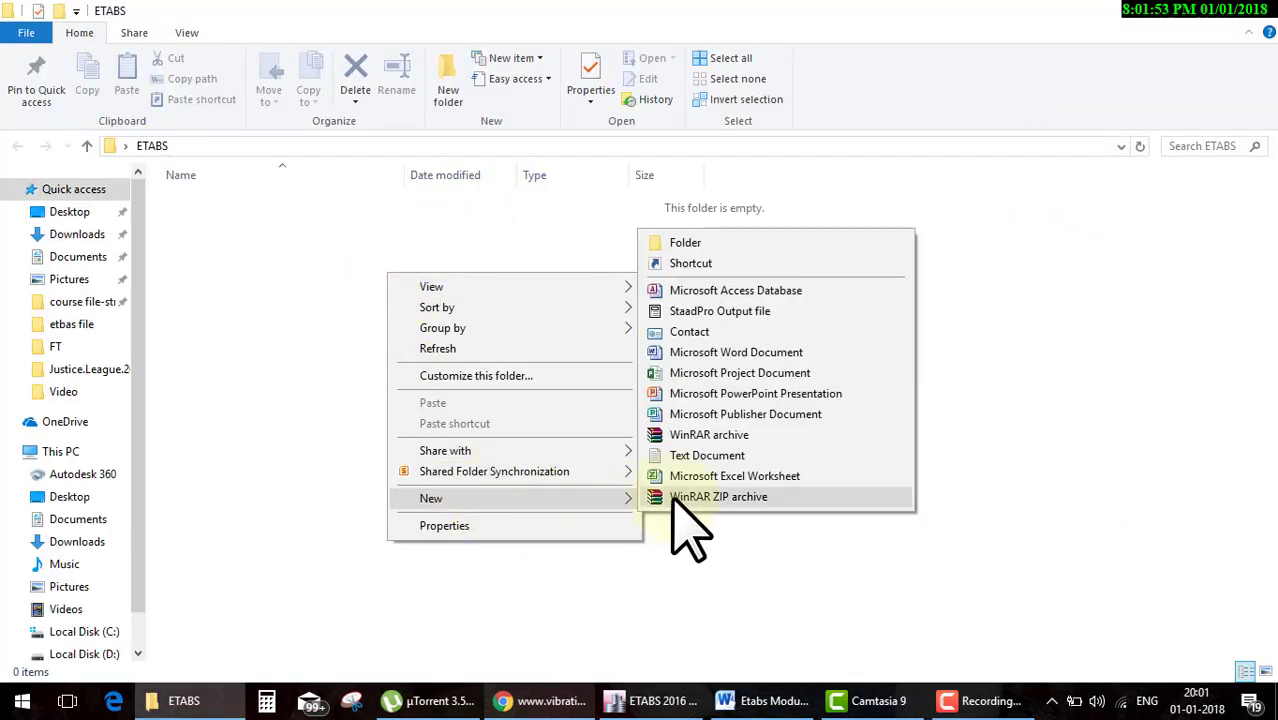
{"action": "left_click", "coordinate": [712, 460]}
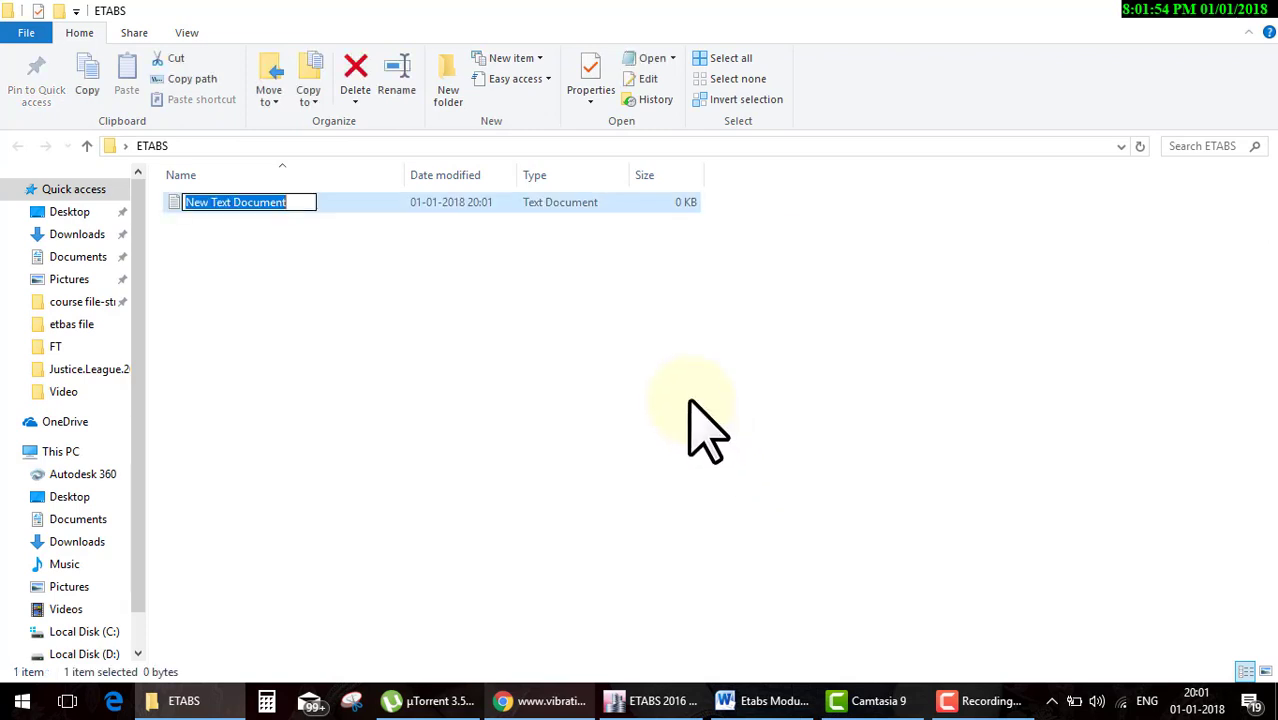
{"action": "left_click", "coordinate": [302, 234]}
{"action": "double_click", "coordinate": [278, 205]}
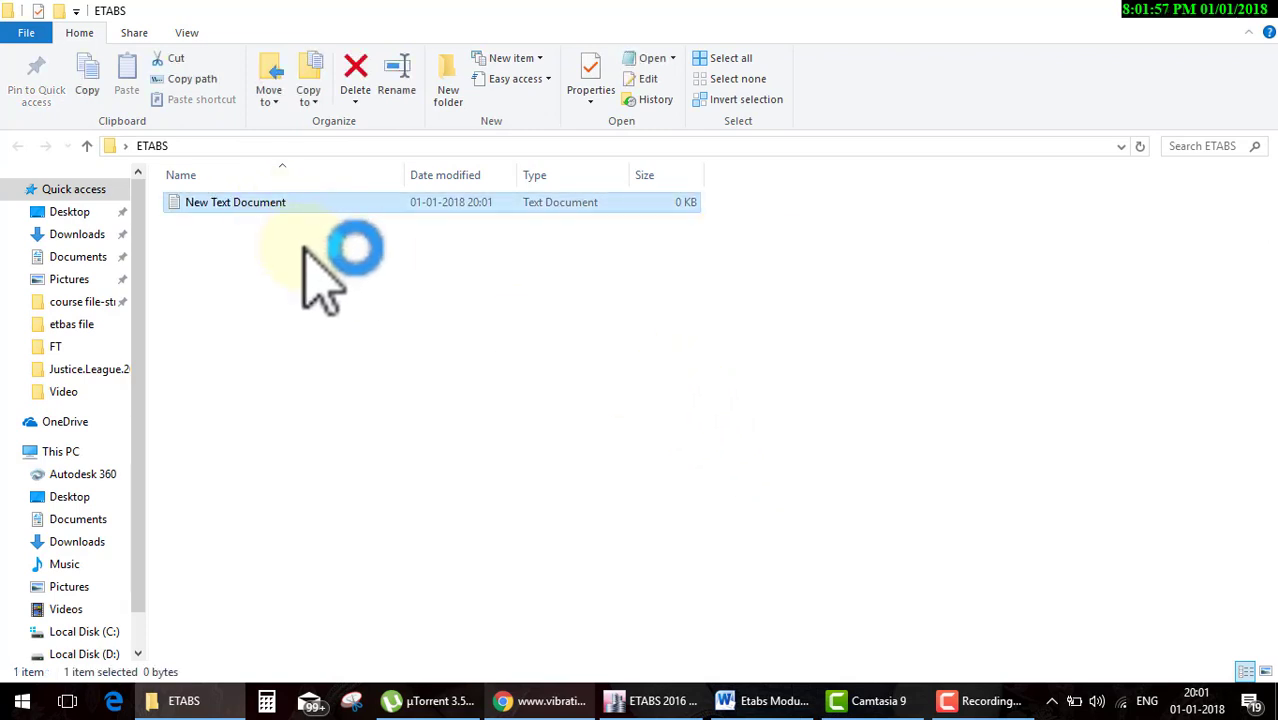
{"action": "key", "text": "ctrl+v"}
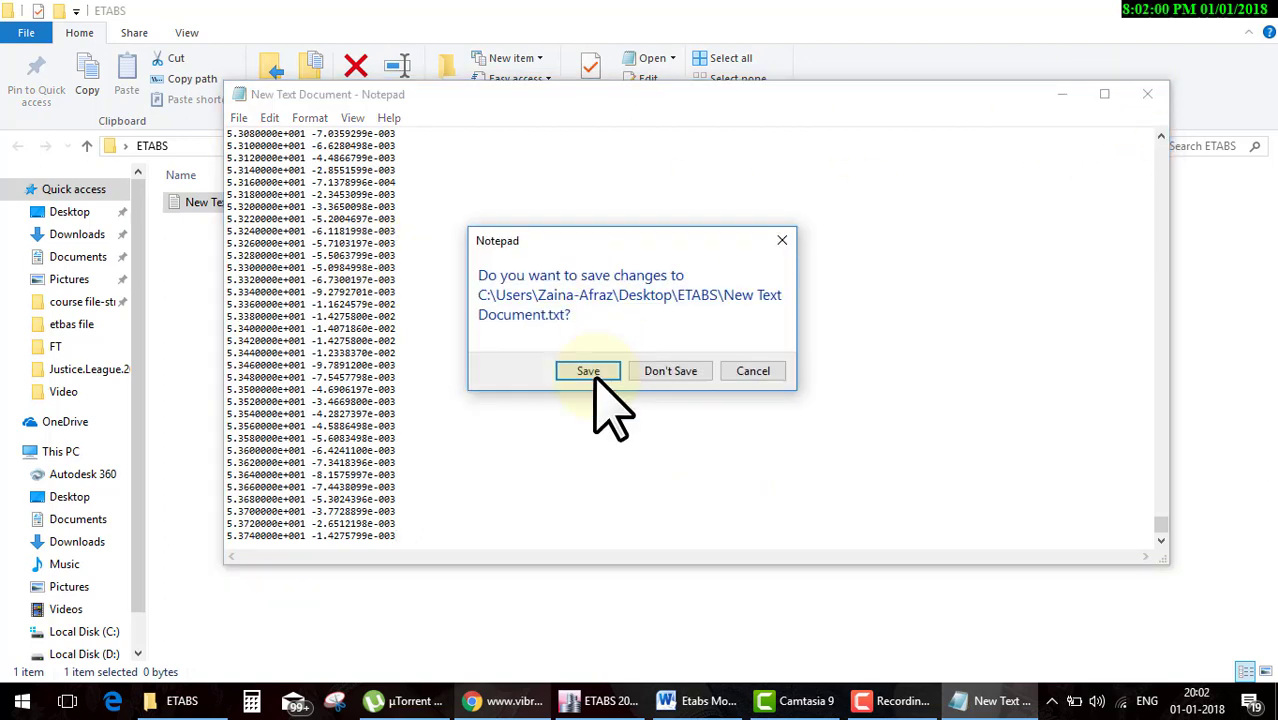
{"action": "left_click", "coordinate": [590, 372]}
Rename the saved text file to elcentro.dat.
{"action": "left_click", "coordinate": [234, 208]}
{"action": "type", "text": "elc"}
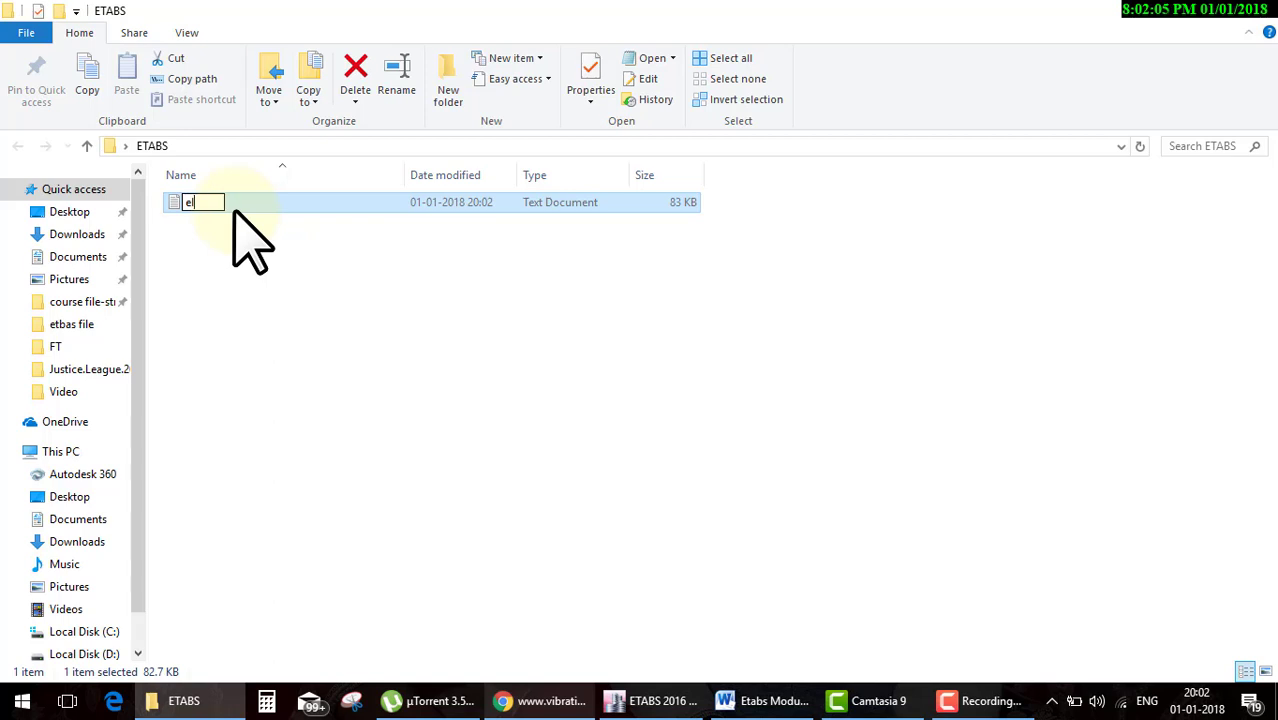
{"action": "type", "text": "entro.dat"}
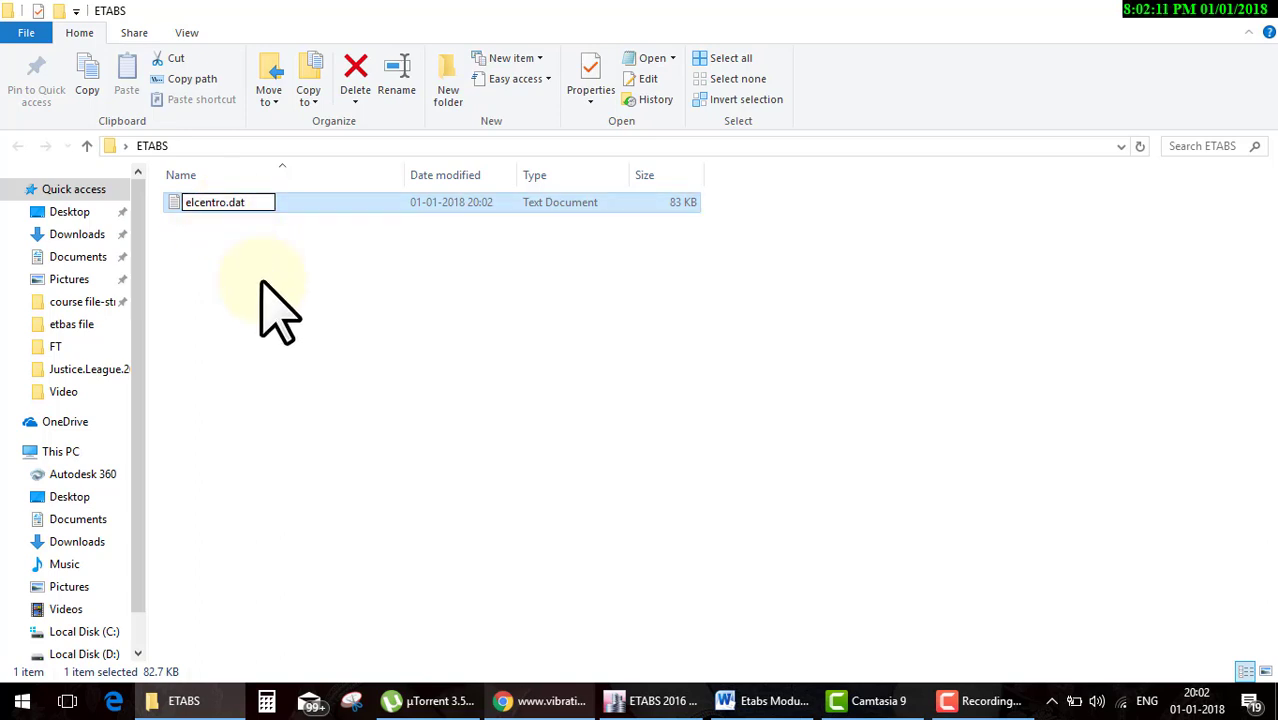
{"action": "key", "text": "Return"}
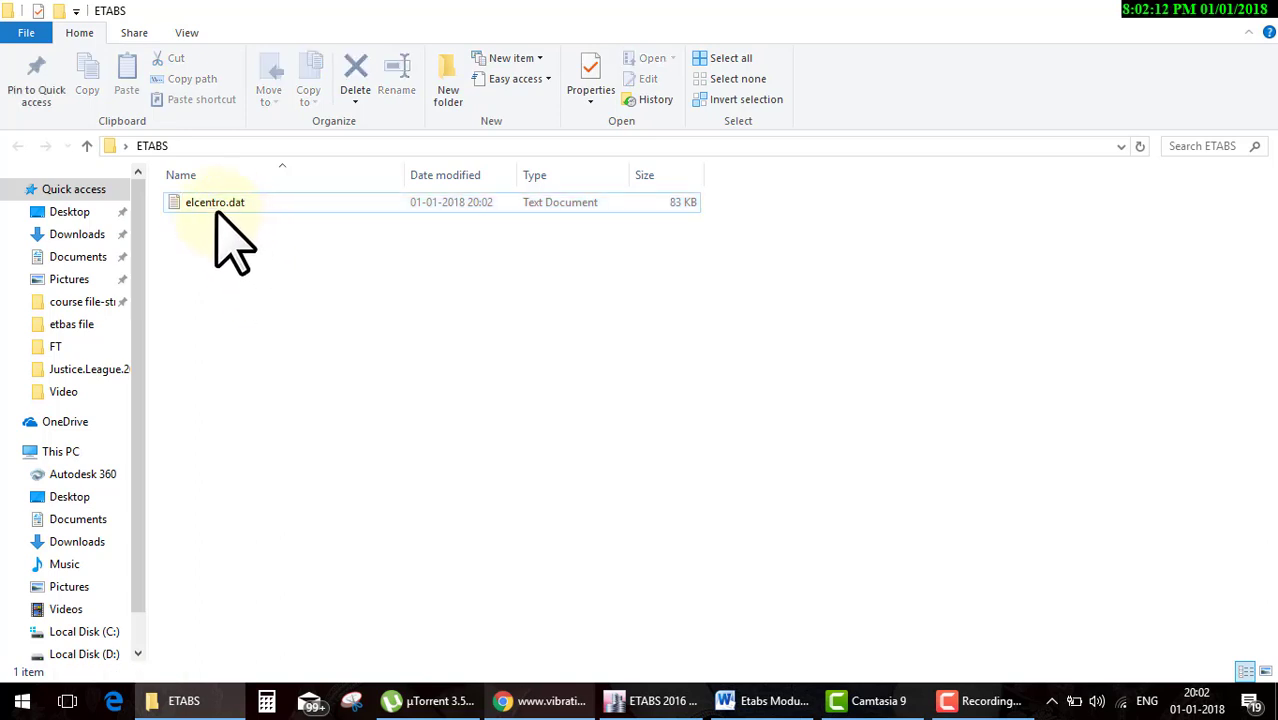
{"action": "left_click", "coordinate": [212, 205]}
{"action": "double_click", "coordinate": [215, 207]}
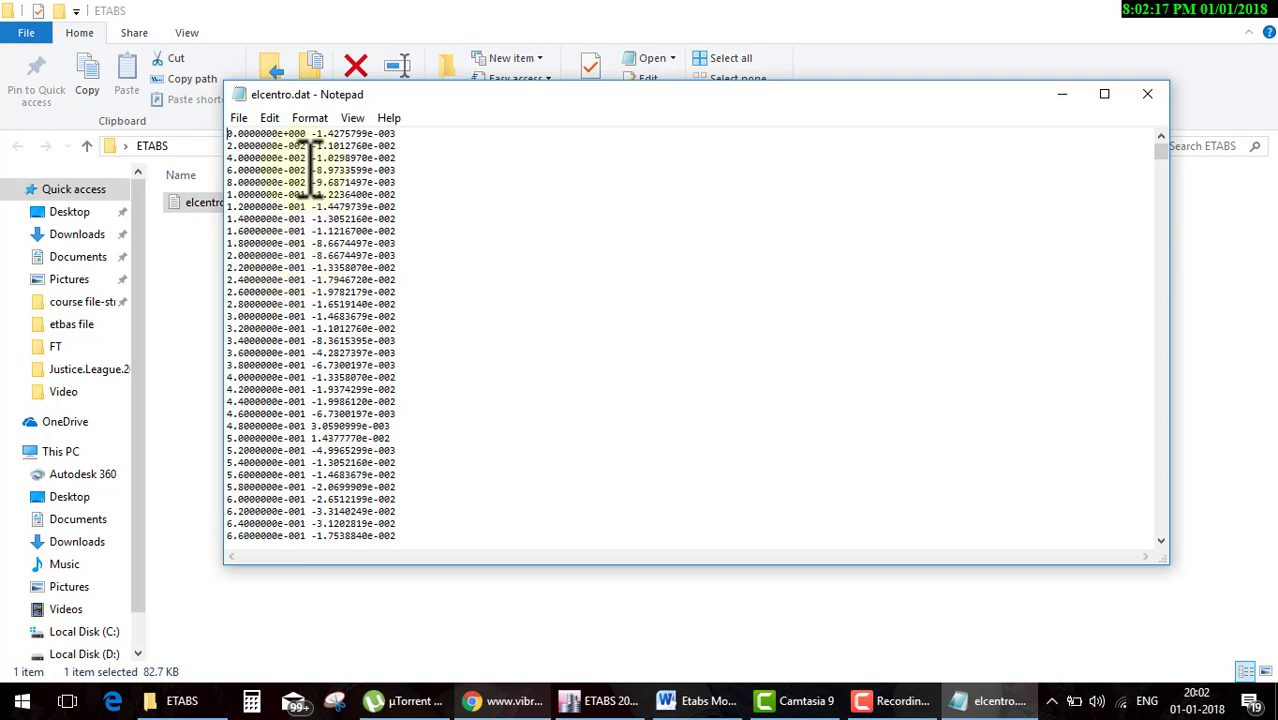
{"action": "left_click_drag", "start_coordinate": [305, 170], "coordinate": [233, 170]}
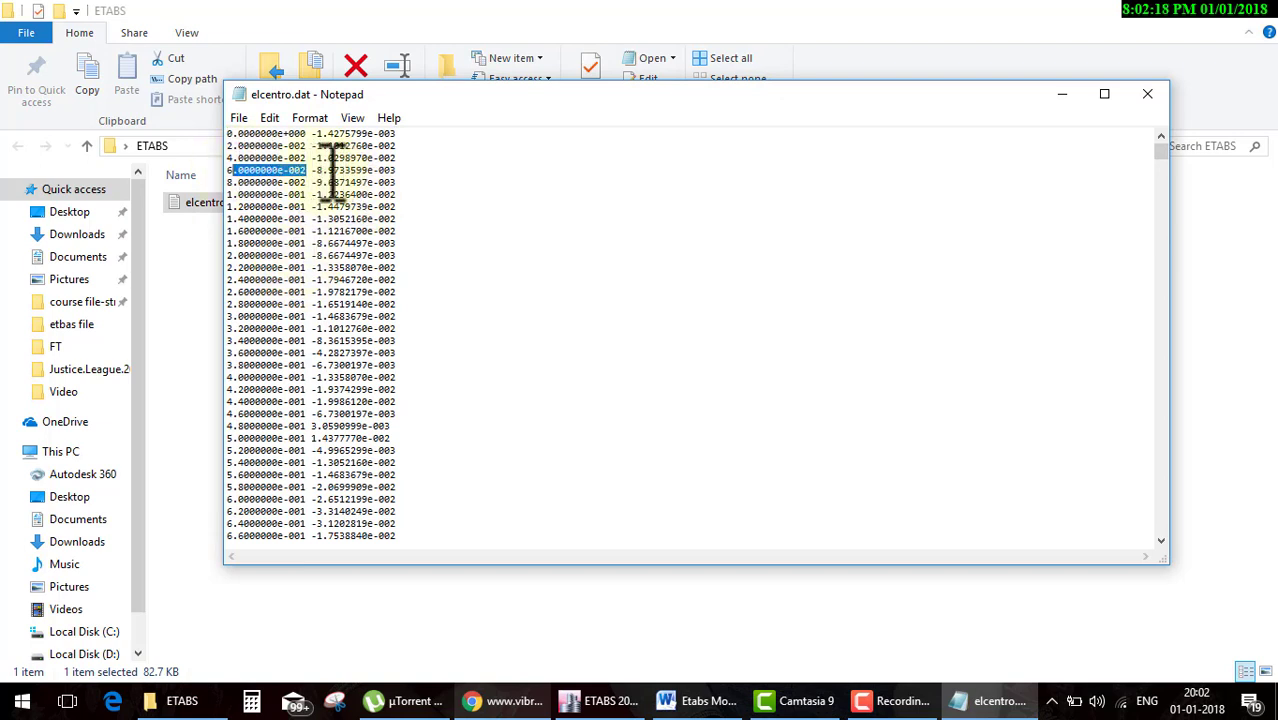
{"action": "left_click_drag", "start_coordinate": [316, 170], "coordinate": [400, 172]}
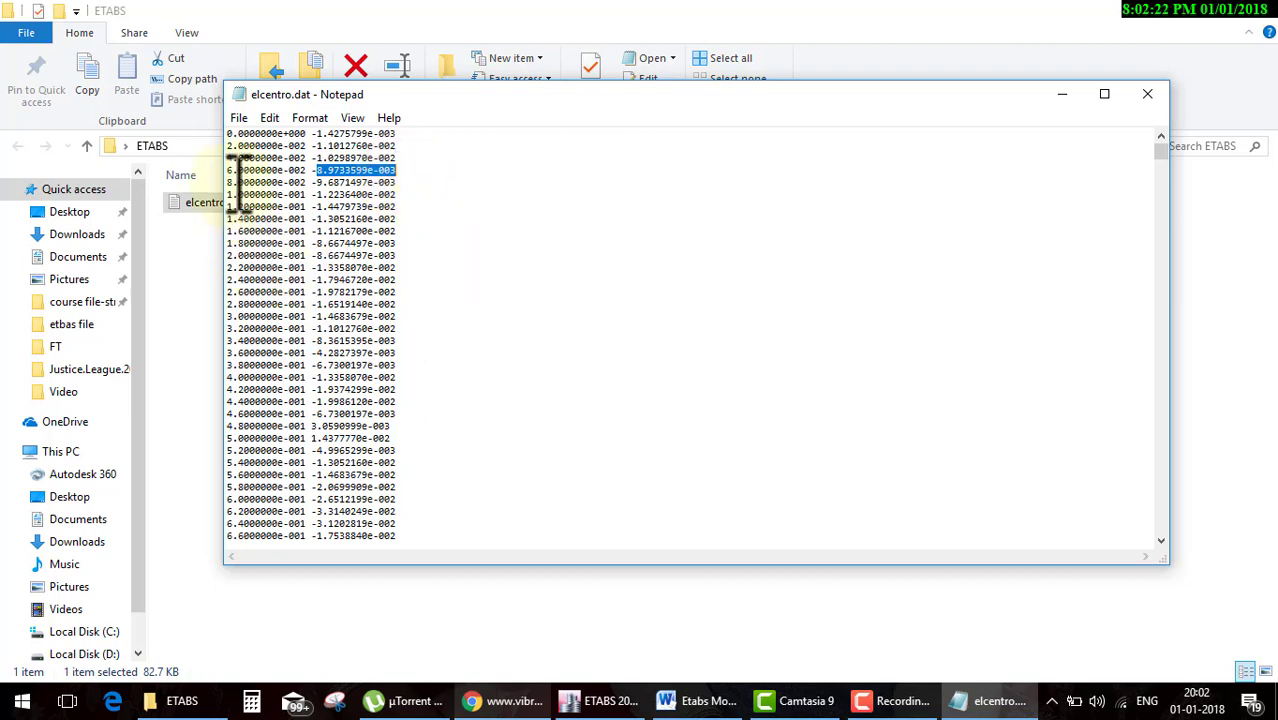
{"action": "left_click_drag", "start_coordinate": [233, 182], "coordinate": [272, 250]}
{"action": "left_click_drag", "start_coordinate": [414, 280], "coordinate": [345, 243]}
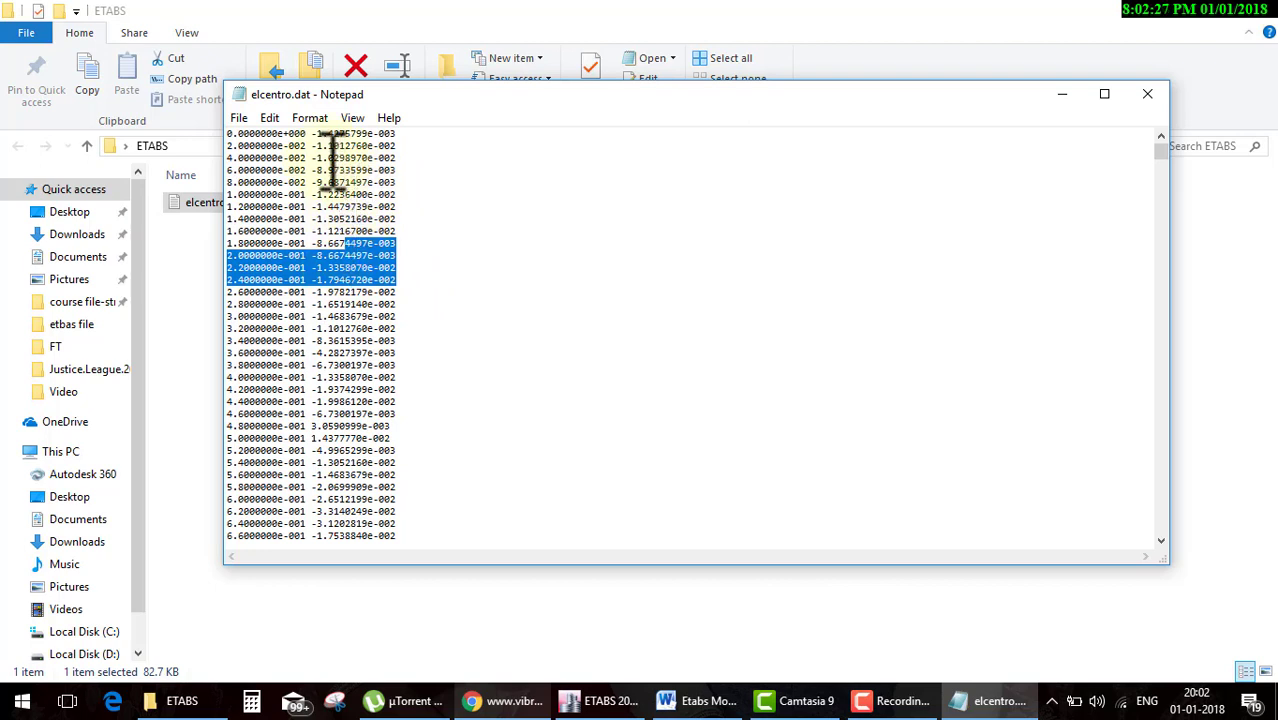
{"action": "left_click_drag", "start_coordinate": [328, 158], "coordinate": [358, 218]}
{"action": "left_click_drag", "start_coordinate": [266, 255], "coordinate": [272, 255]}
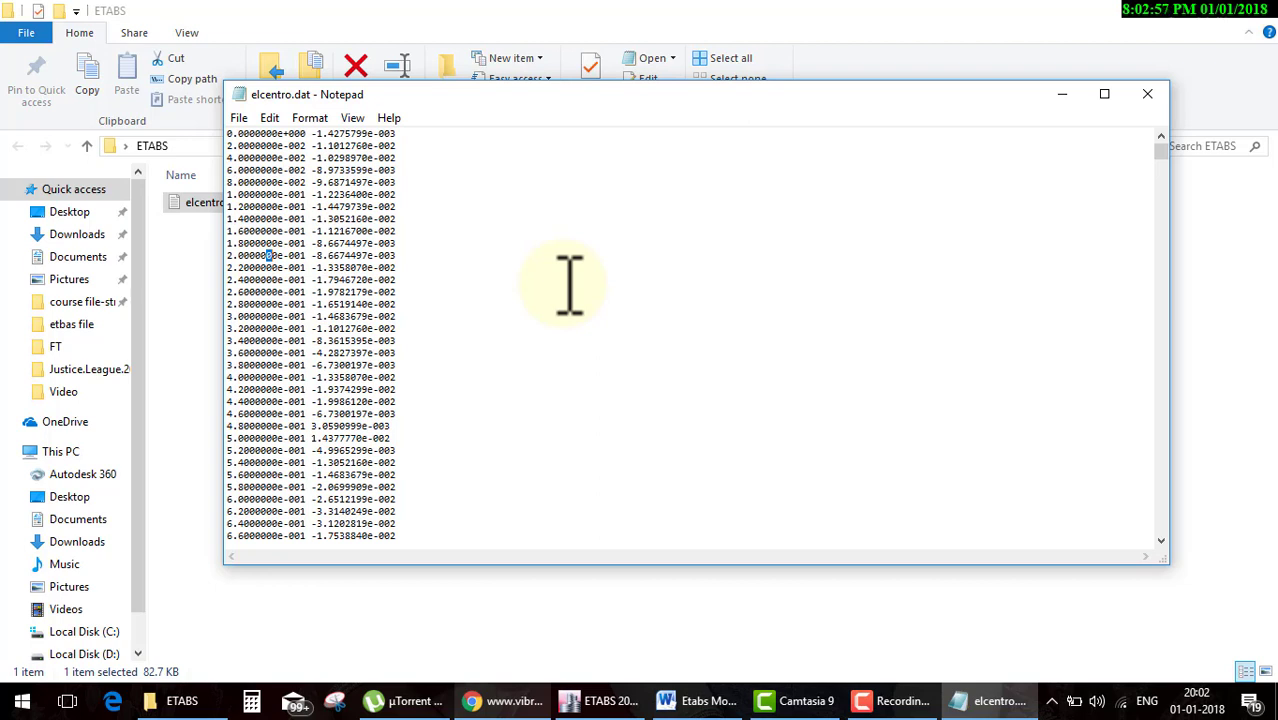
{"action": "left_click", "coordinate": [1147, 94]}
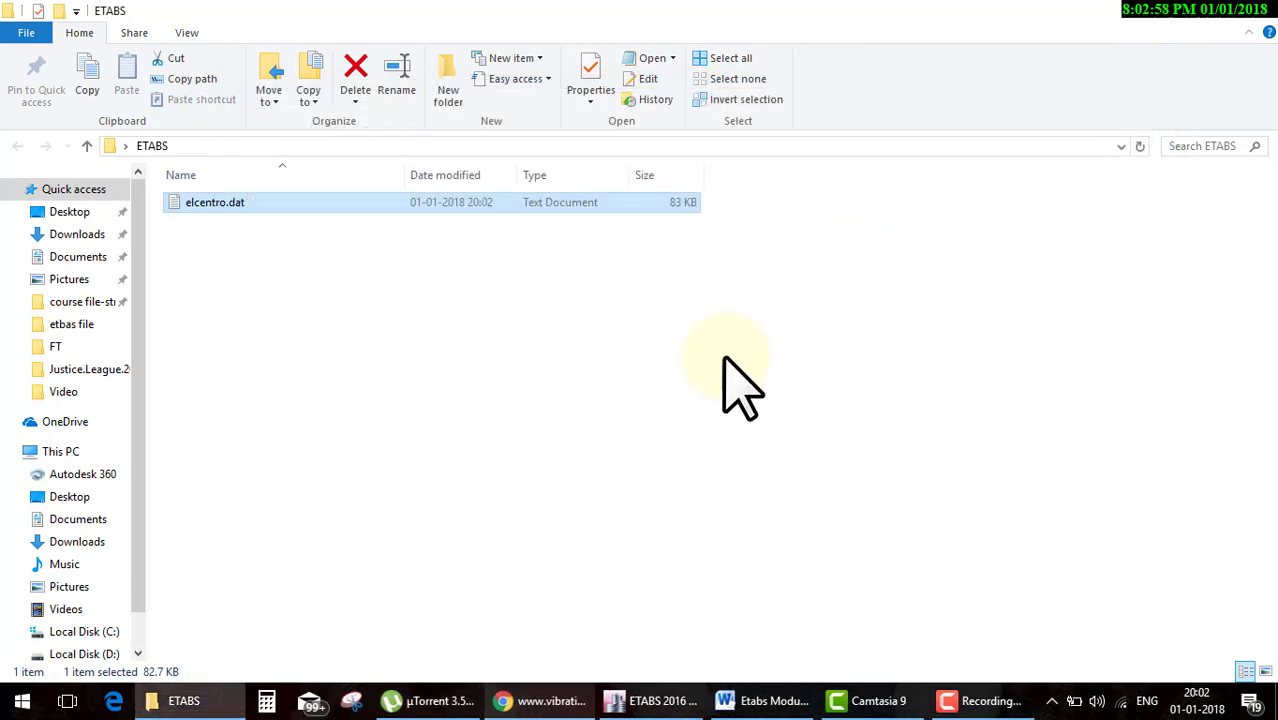
{"action": "left_click", "coordinate": [213, 254]}
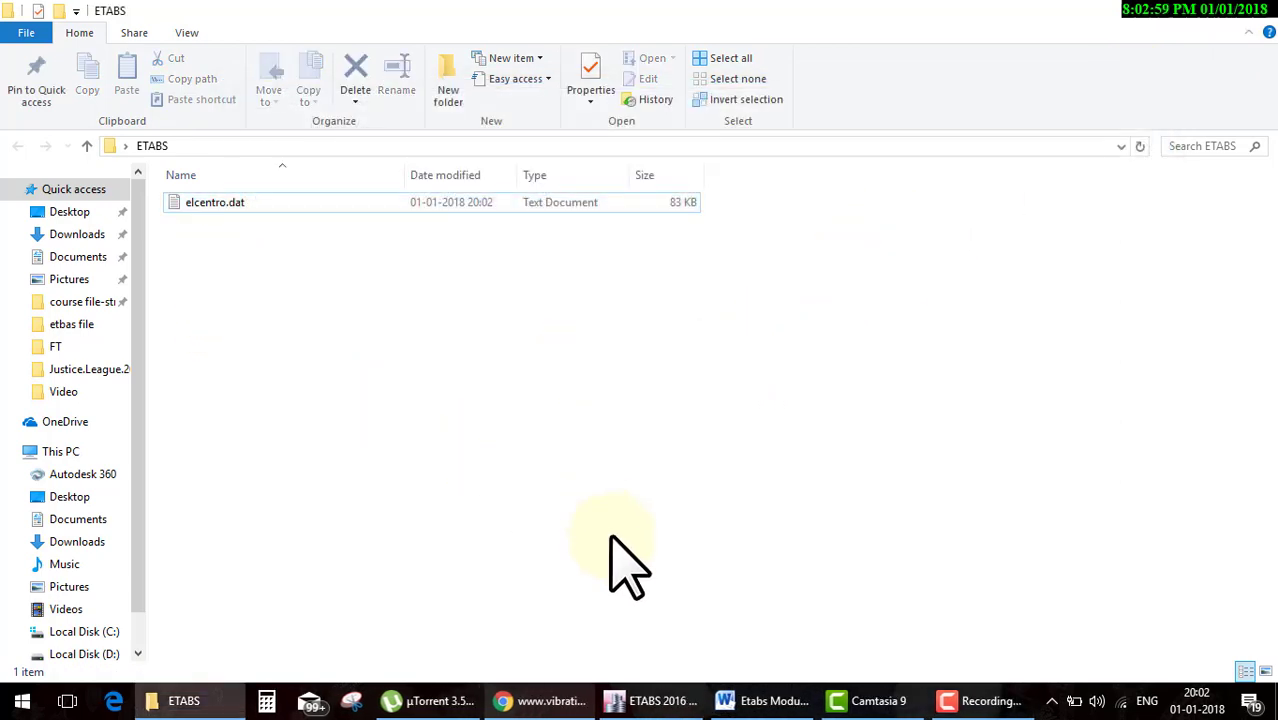
Download elcentro_NS.dat from the El Centro page with the IDM download manager.
{"action": "left_click", "coordinate": [577, 702]}
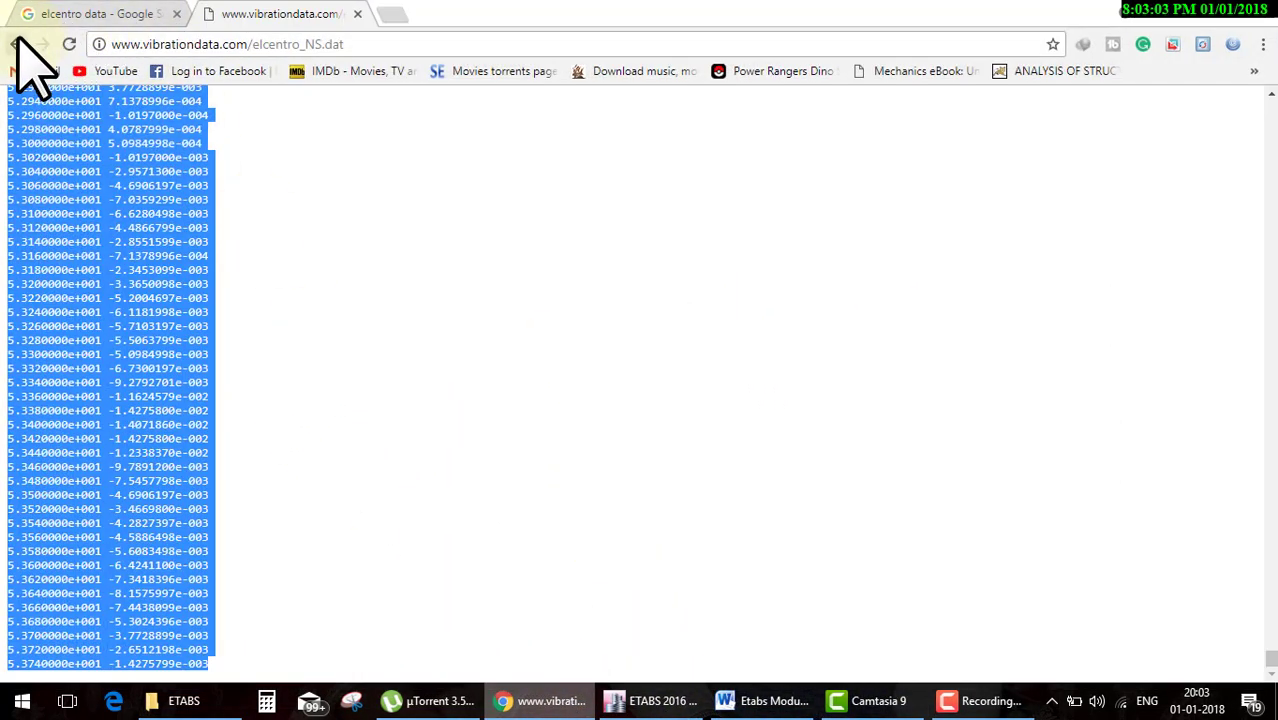
{"action": "left_click", "coordinate": [18, 44]}
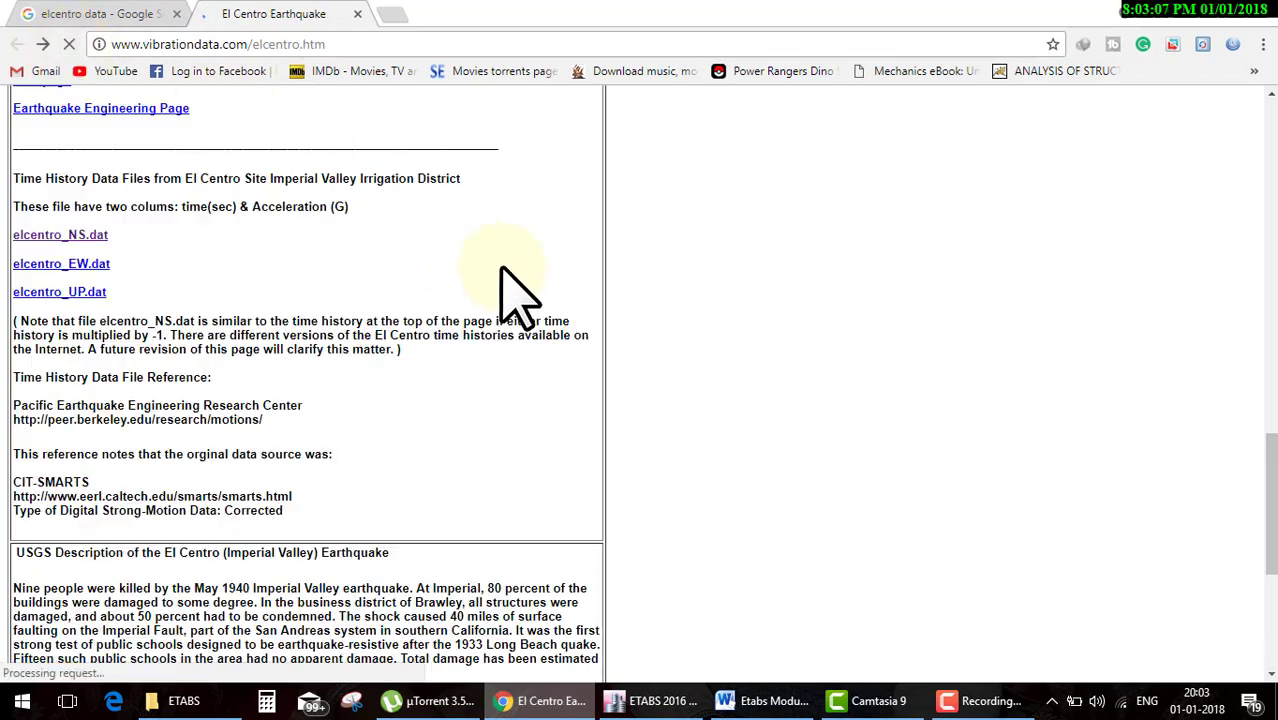
{"action": "right_click", "coordinate": [66, 238]}
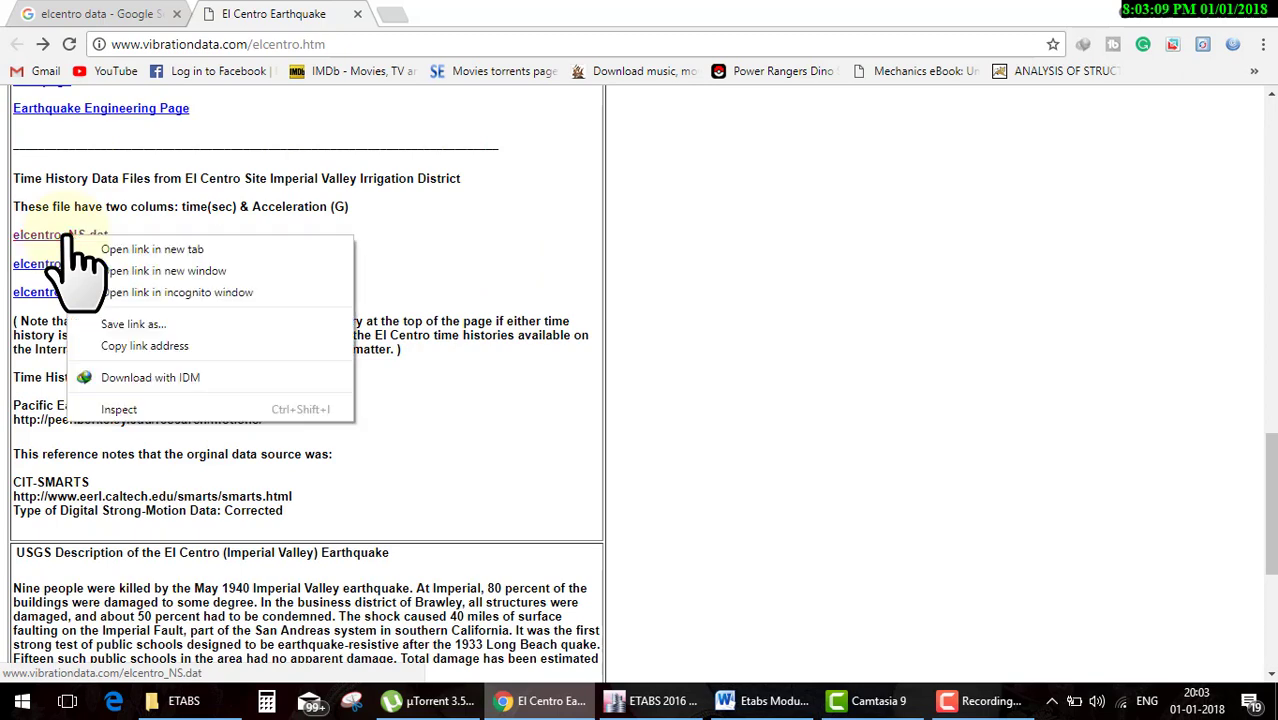
{"action": "left_click", "coordinate": [133, 378]}
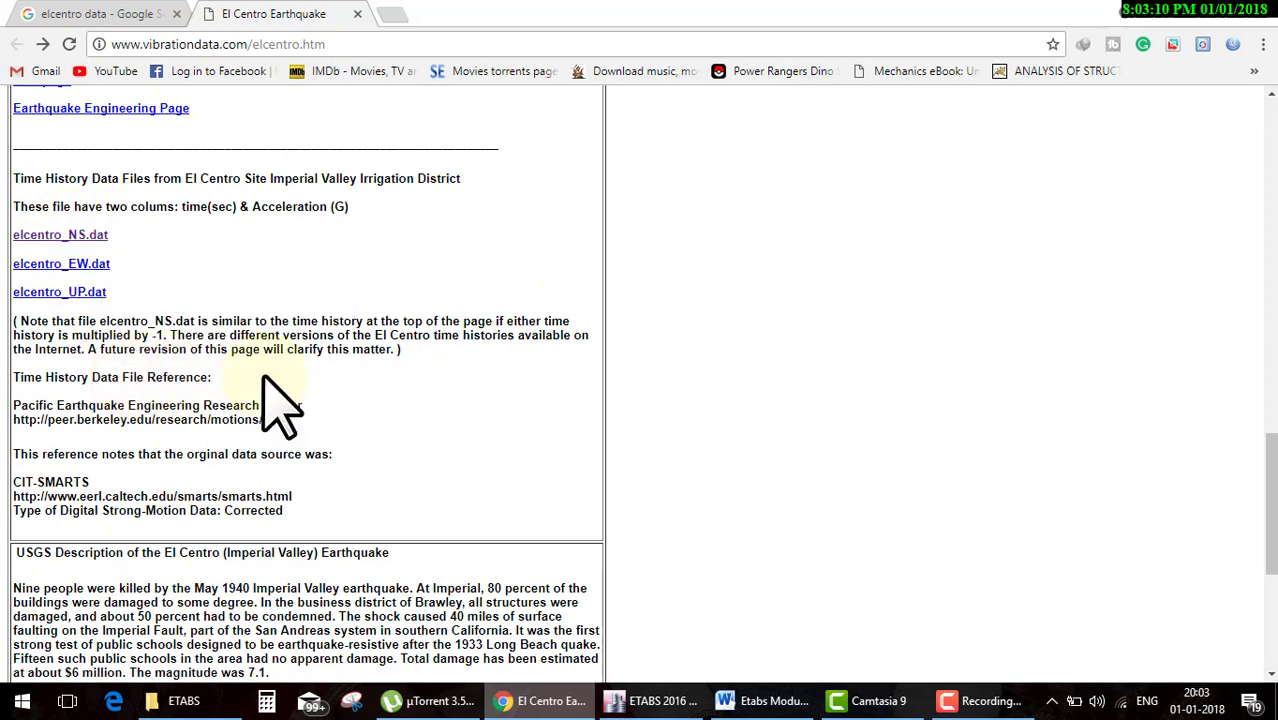
{"action": "left_click", "coordinate": [604, 432]}
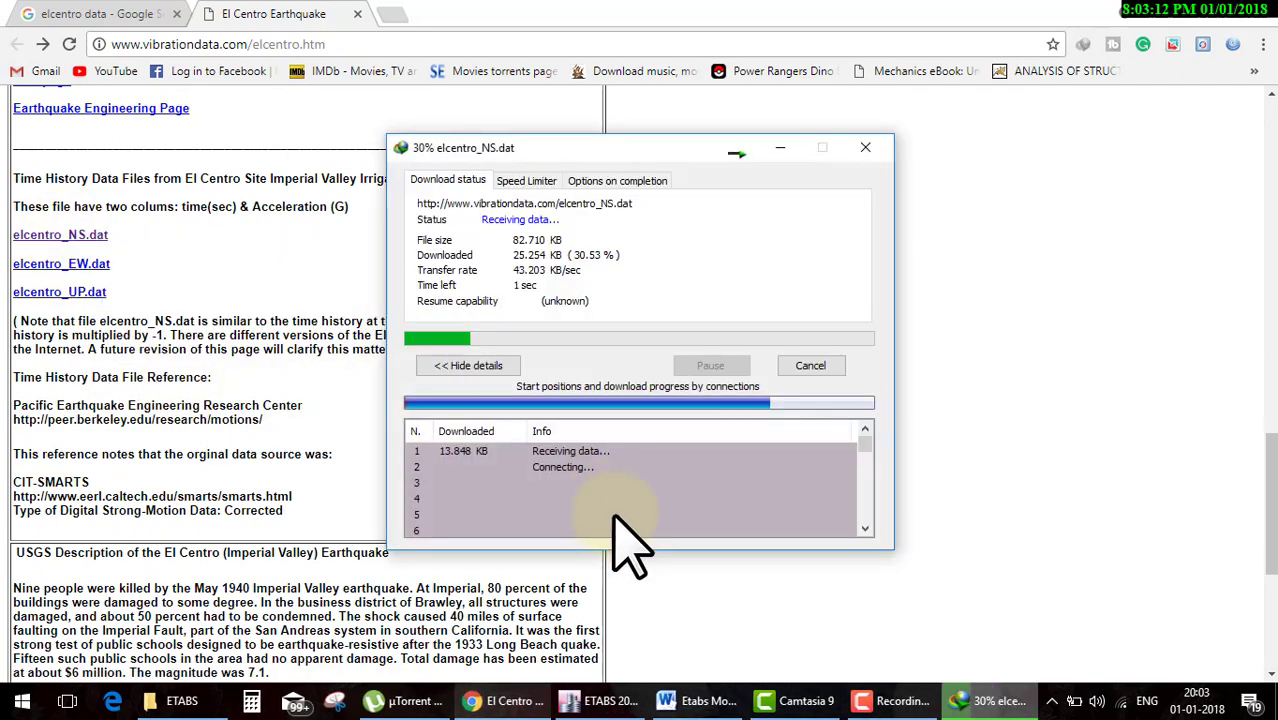
Move the downloaded elcentro_NS.dat into the ETABS folder beside elcentro.dat.
{"action": "left_click", "coordinate": [184, 700]}
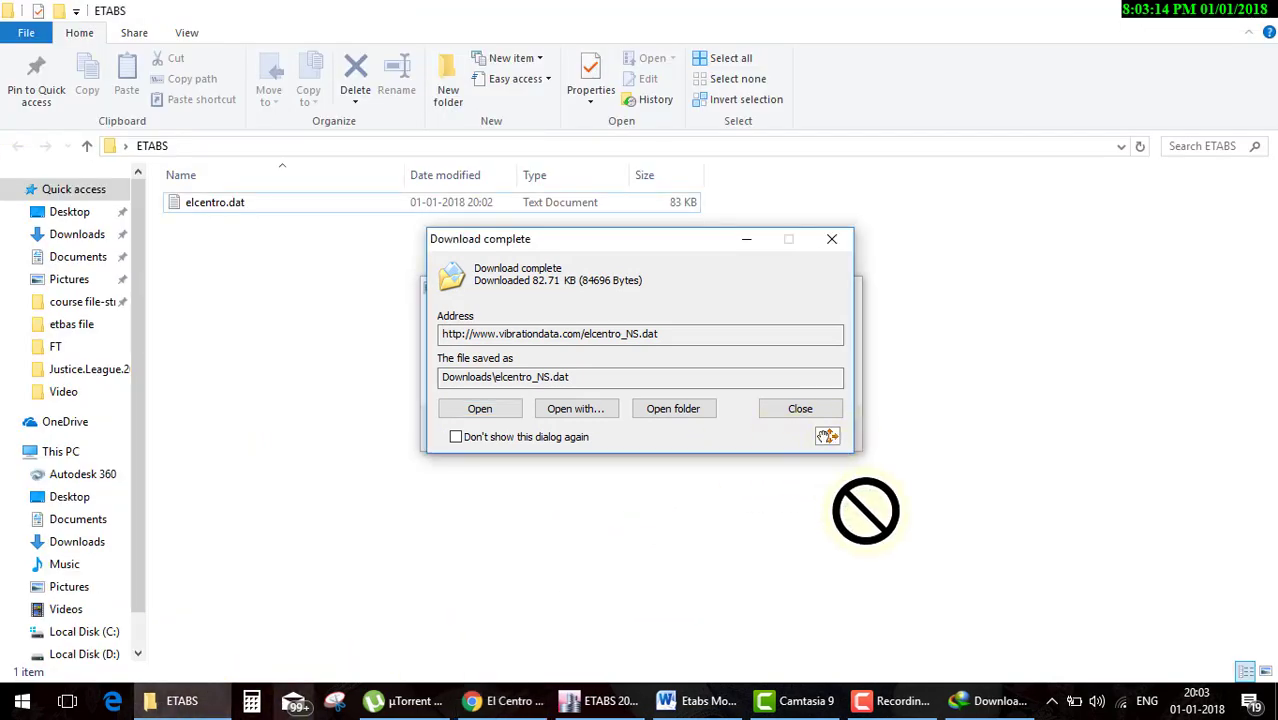
{"action": "left_click_drag", "start_coordinate": [813, 452], "coordinate": [864, 486]}
{"action": "left_click", "coordinate": [818, 420]}
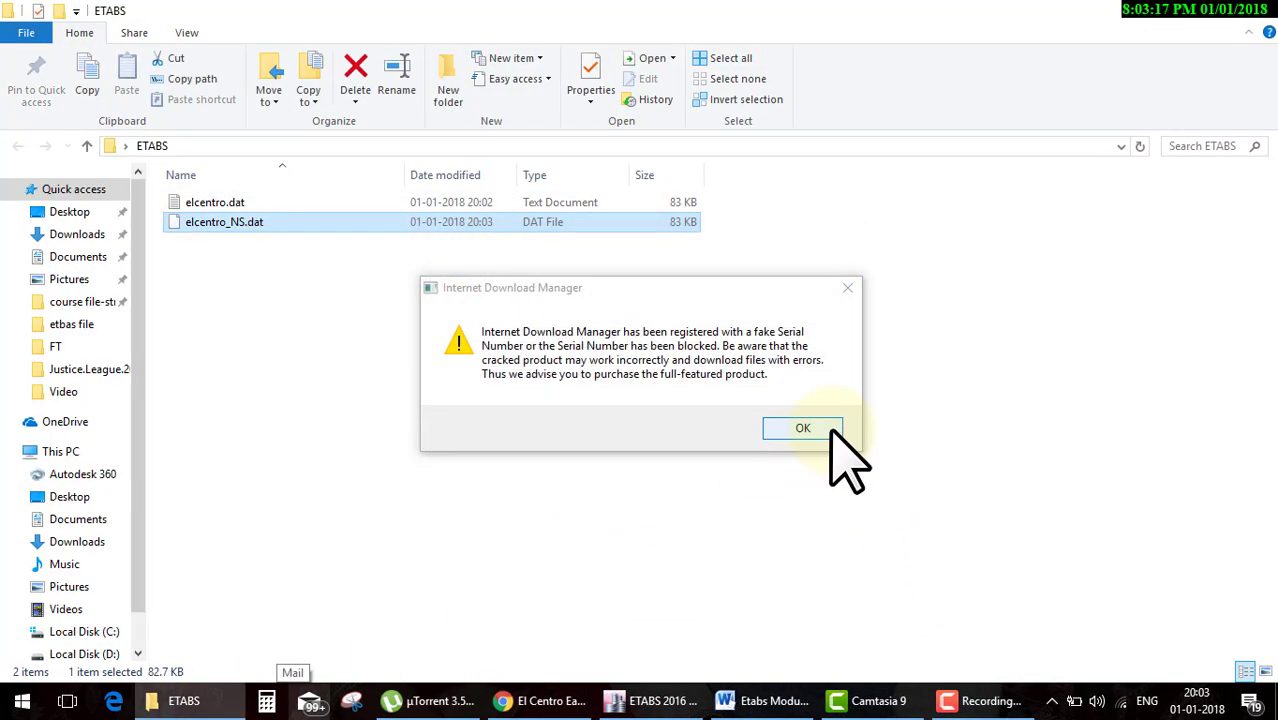
{"action": "left_click", "coordinate": [828, 430]}
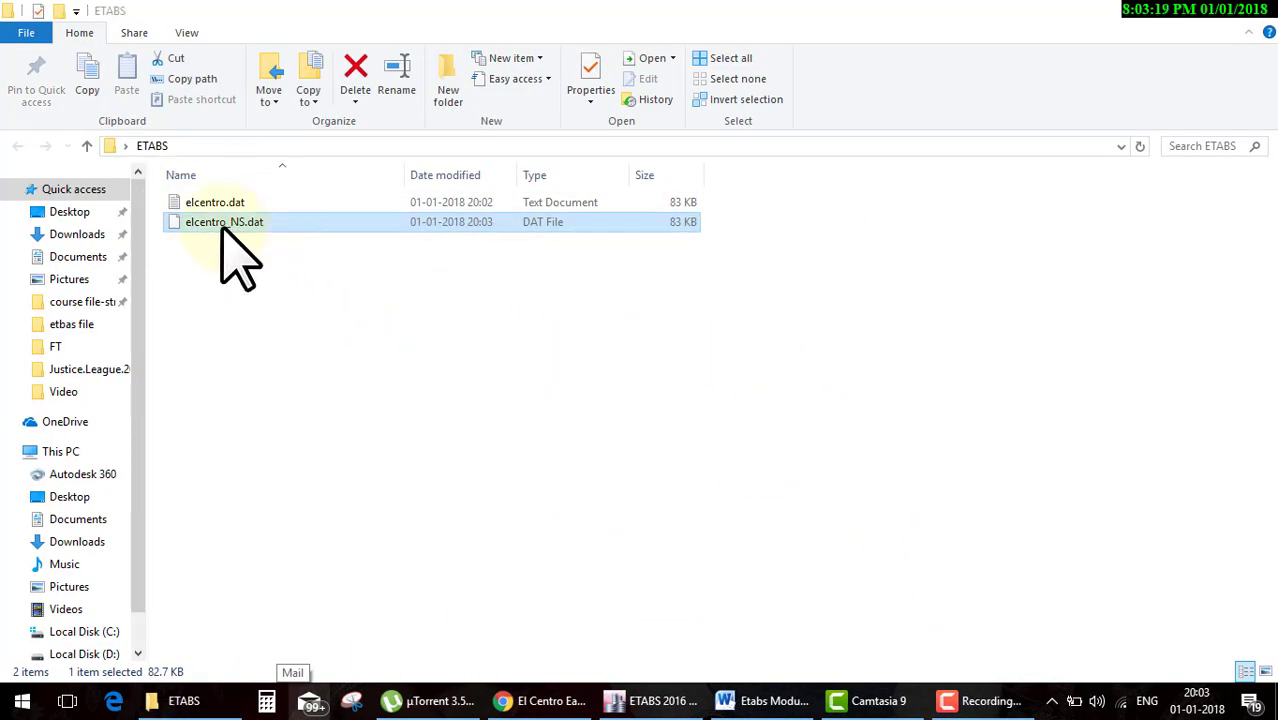
{"action": "left_click_drag", "start_coordinate": [222, 228], "coordinate": [235, 232]}
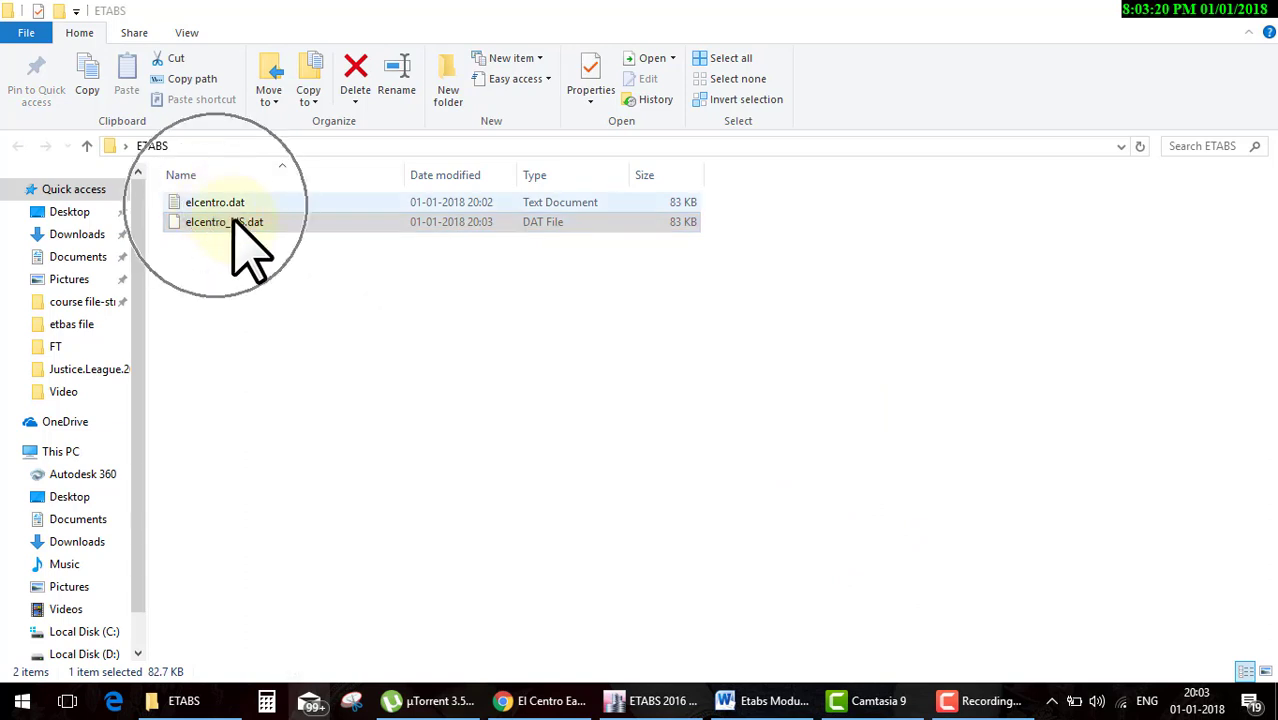
Rename Func1 to elcentro.dat, load Desktop\ETABS\elcentro.dat at 0.02 s intervals, and save the function.
{"action": "left_click", "coordinate": [632, 700]}
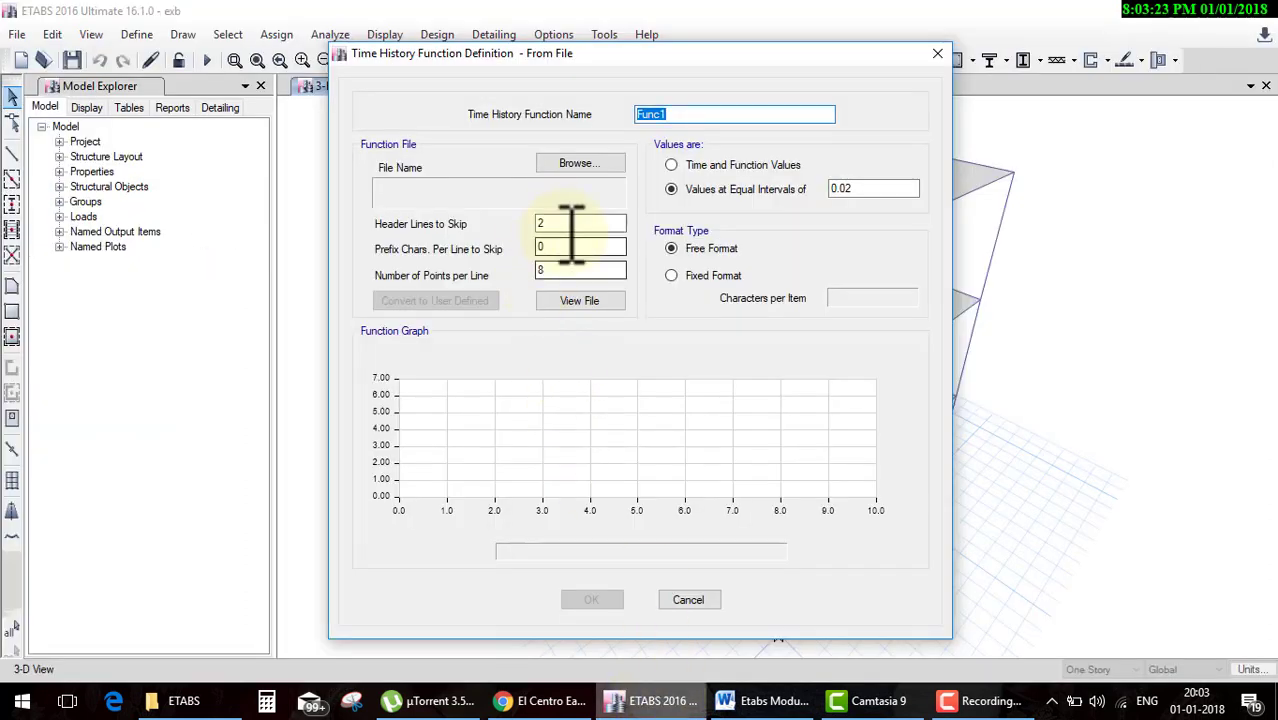
{"action": "left_click", "coordinate": [697, 114]}
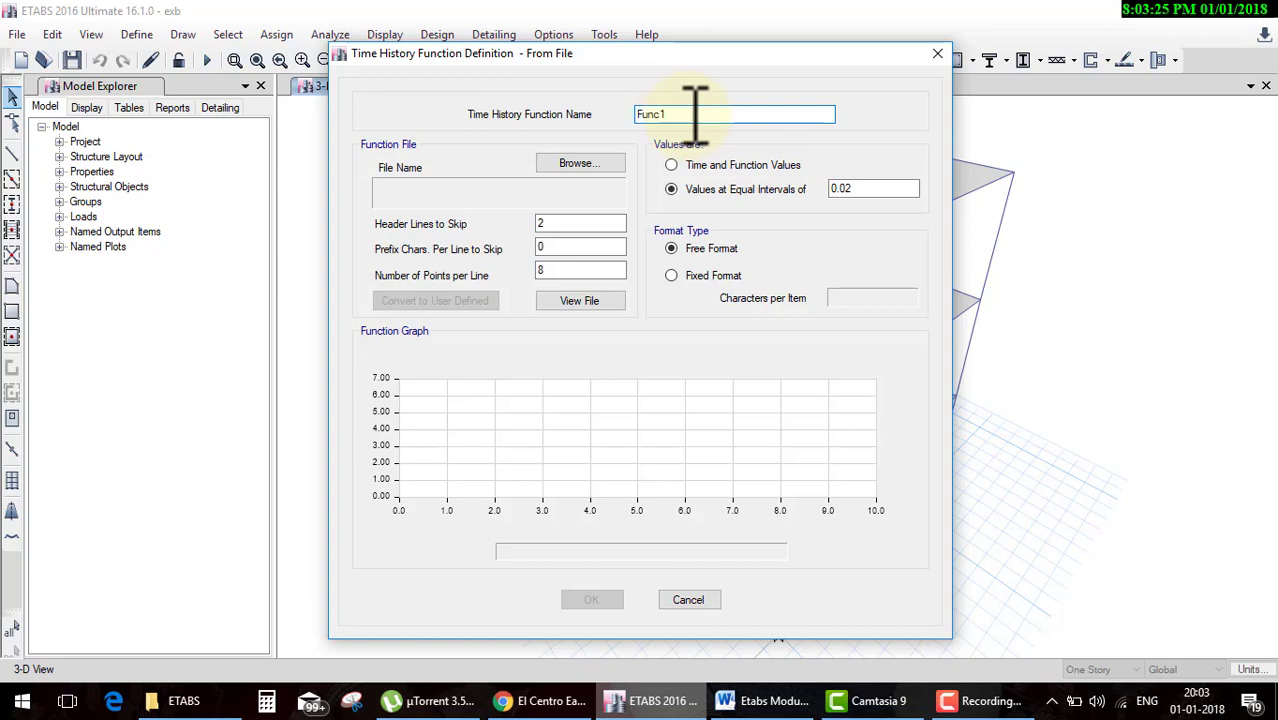
{"action": "left_click_drag", "start_coordinate": [697, 114], "coordinate": [572, 112]}
{"action": "type", "text": "time abc"}
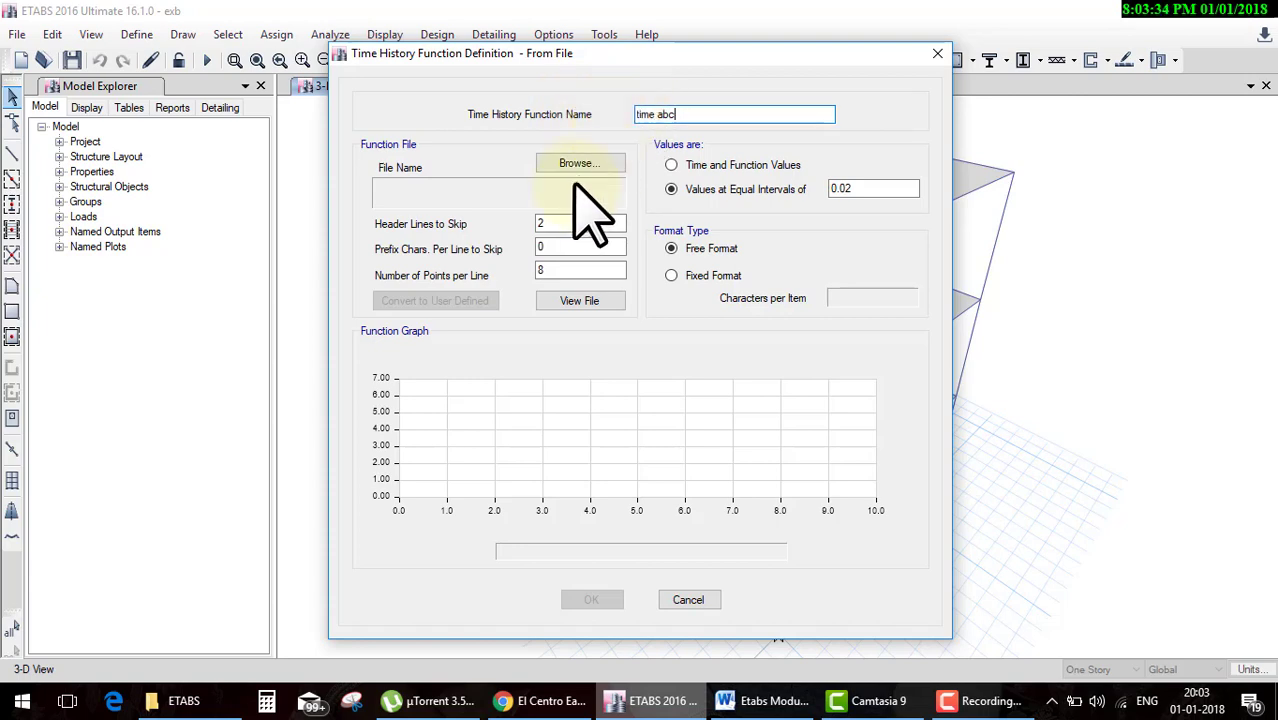
{"action": "left_click", "coordinate": [578, 164]}
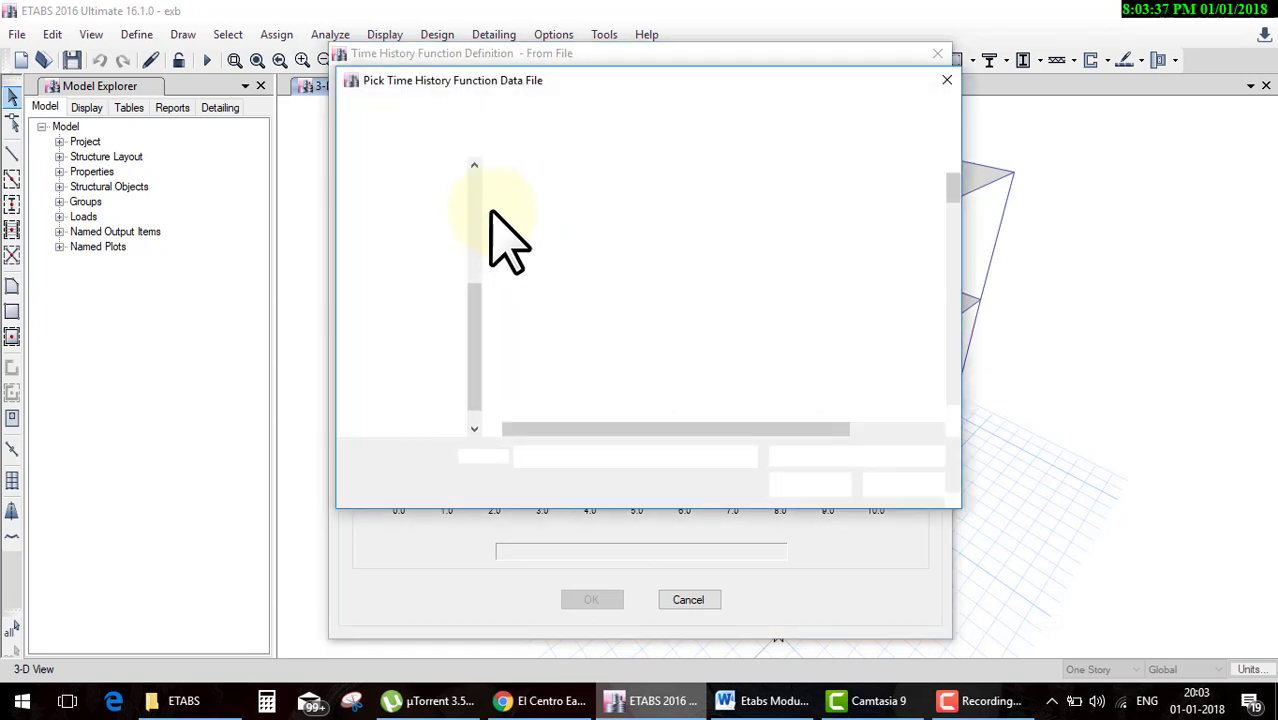
{"action": "left_click", "coordinate": [552, 110]}
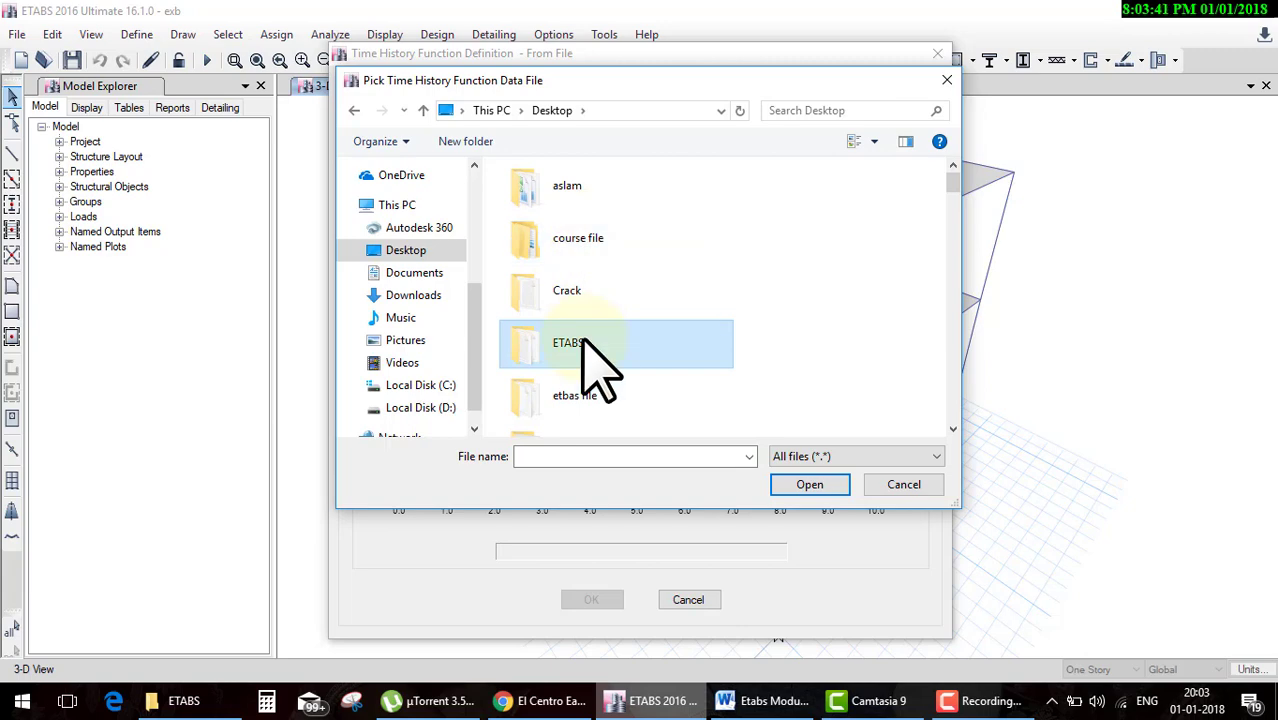
{"action": "double_click", "coordinate": [580, 338]}
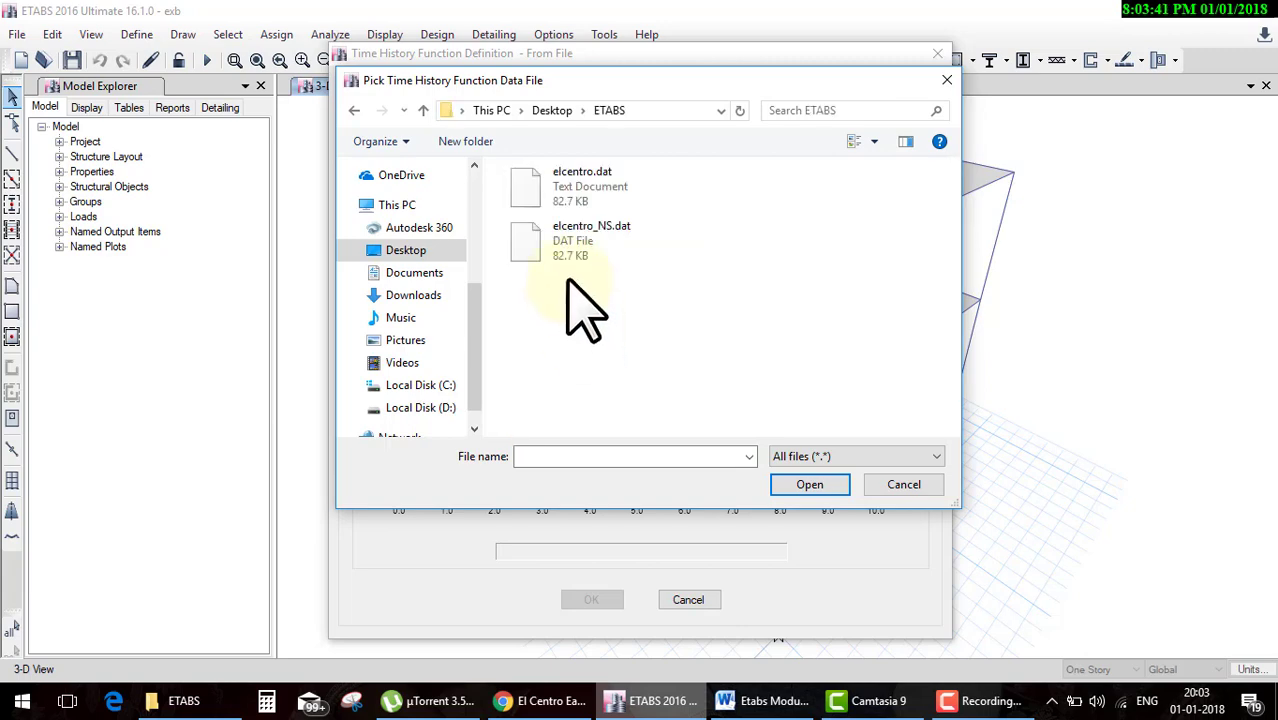
{"action": "left_click", "coordinate": [612, 193]}
{"action": "left_click", "coordinate": [800, 485]}
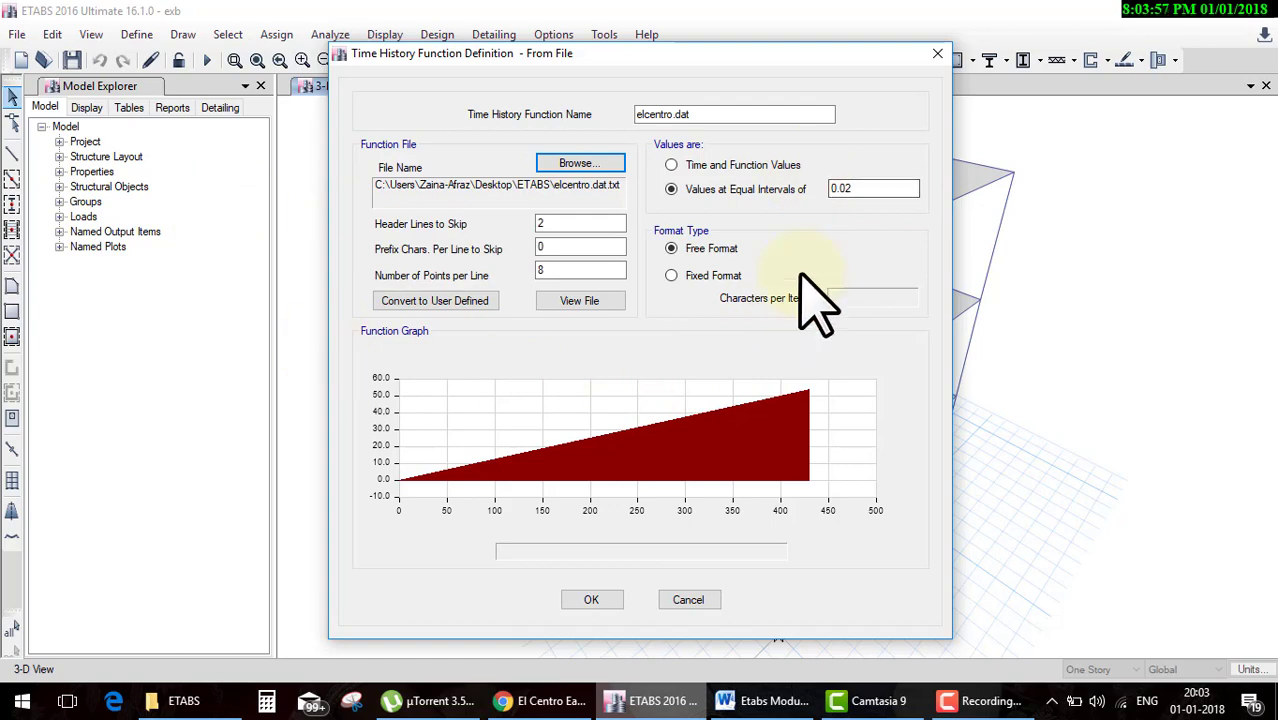
{"action": "left_click", "coordinate": [583, 600]}
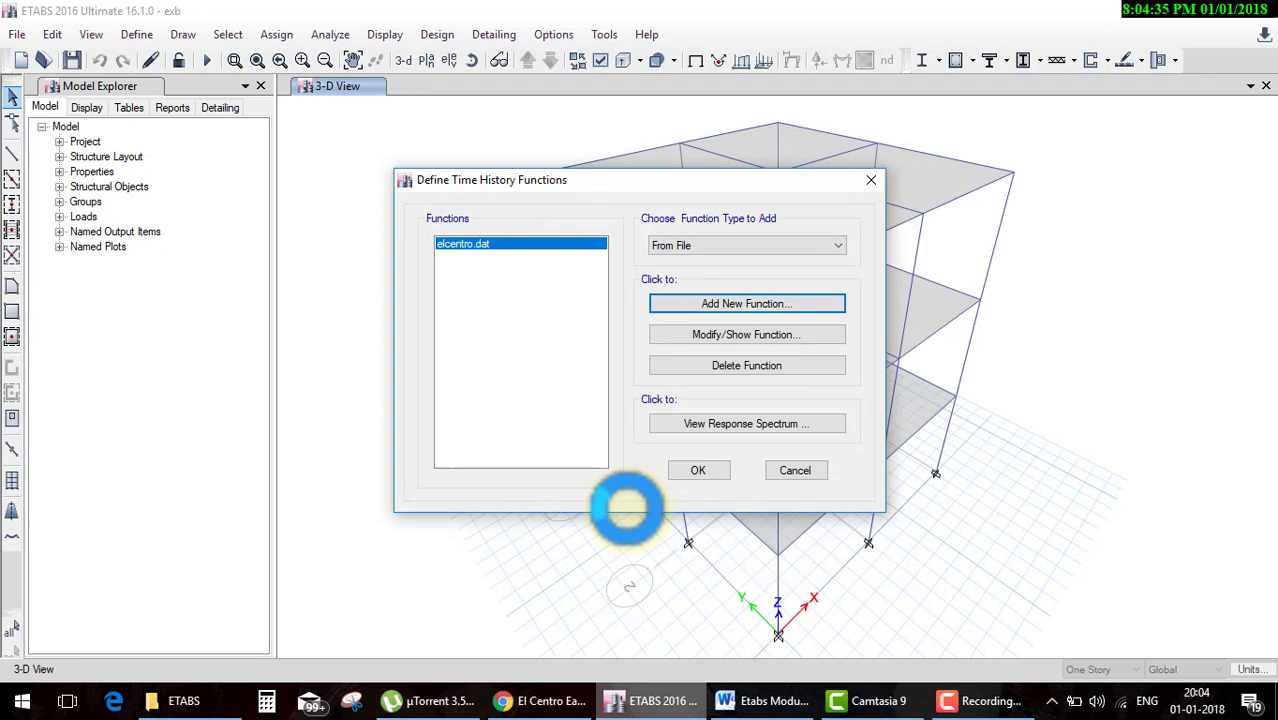
Confirm the time history functions, then review the lumped Mass Source settings without changes.
{"action": "left_click", "coordinate": [468, 246]}
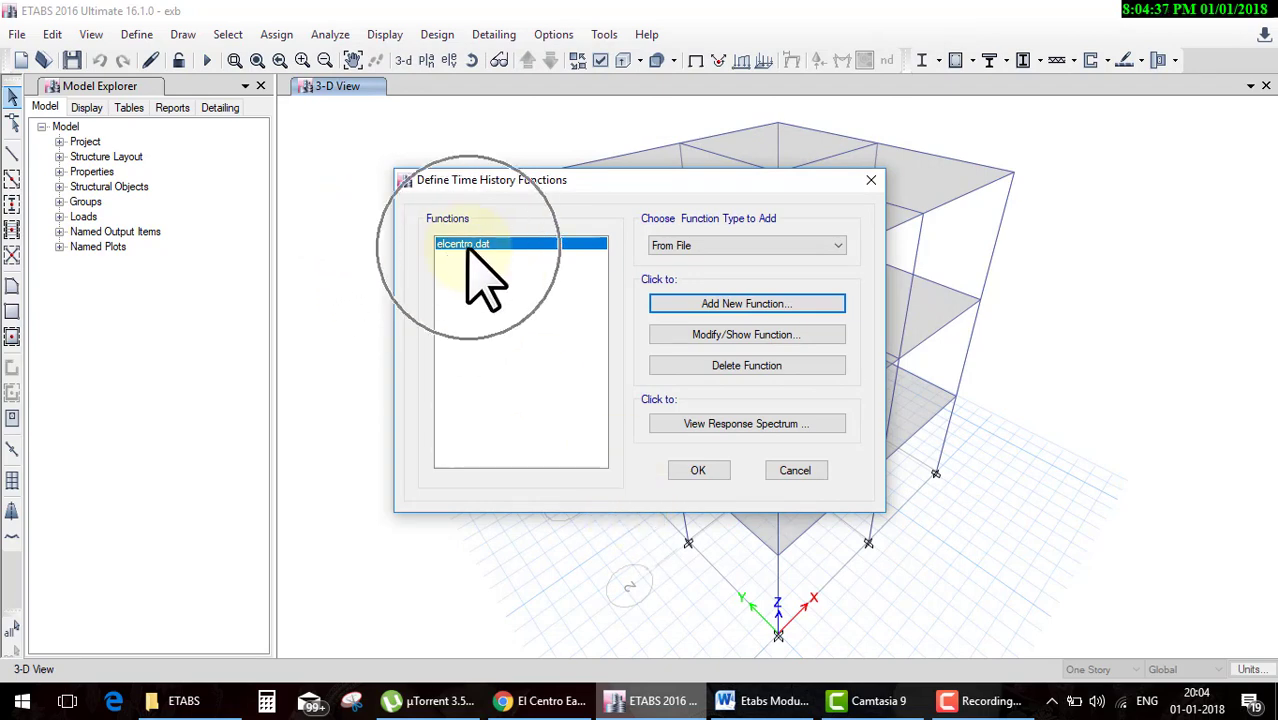
{"action": "left_click", "coordinate": [698, 470]}
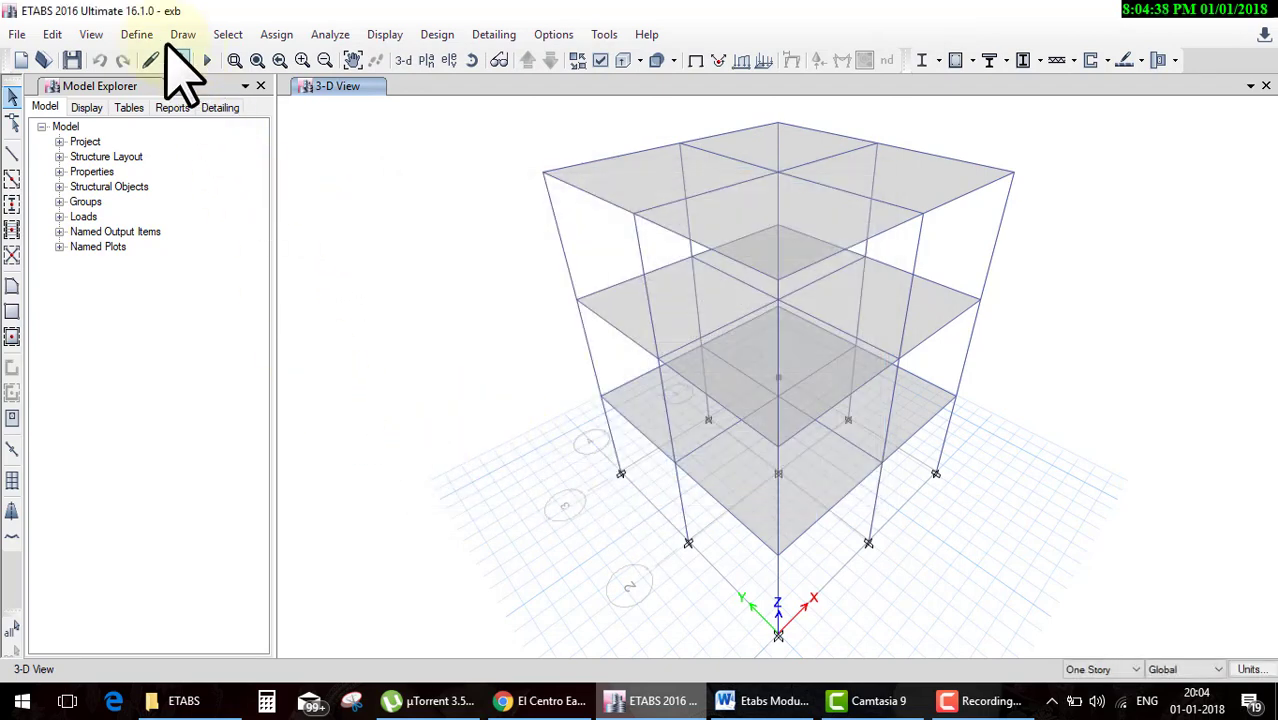
{"action": "left_click", "coordinate": [137, 34]}
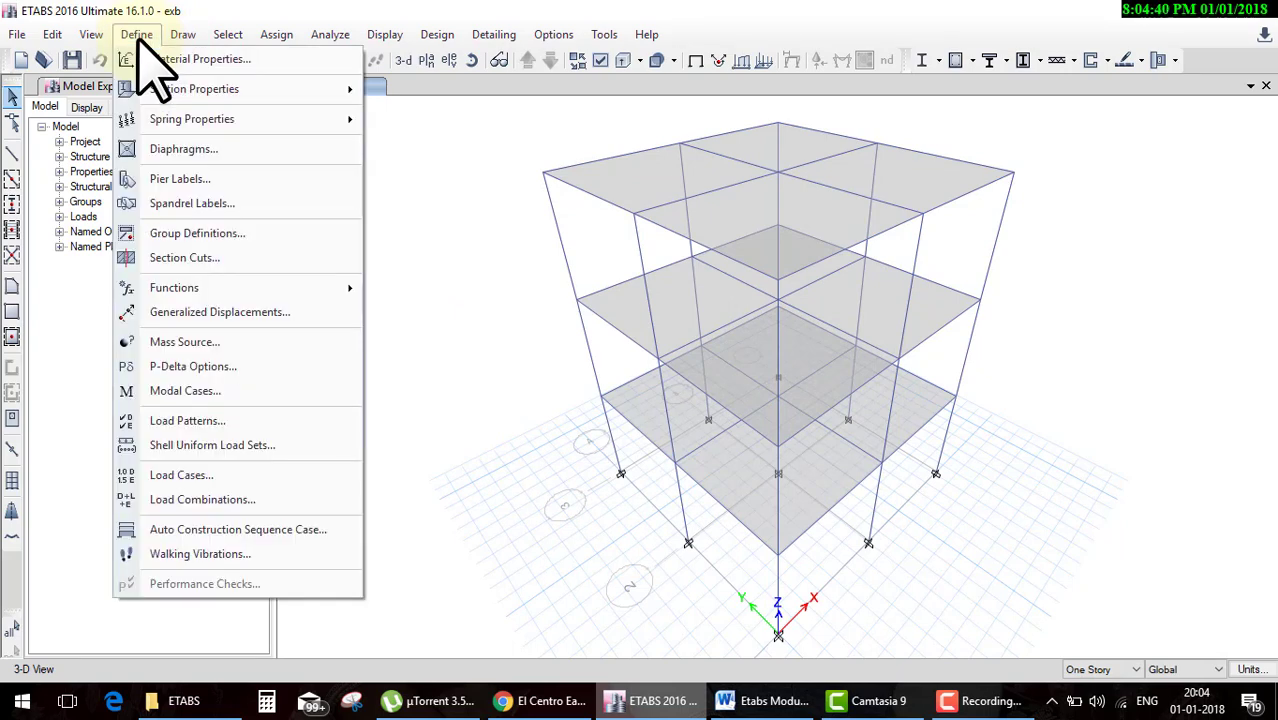
{"action": "left_click", "coordinate": [228, 345]}
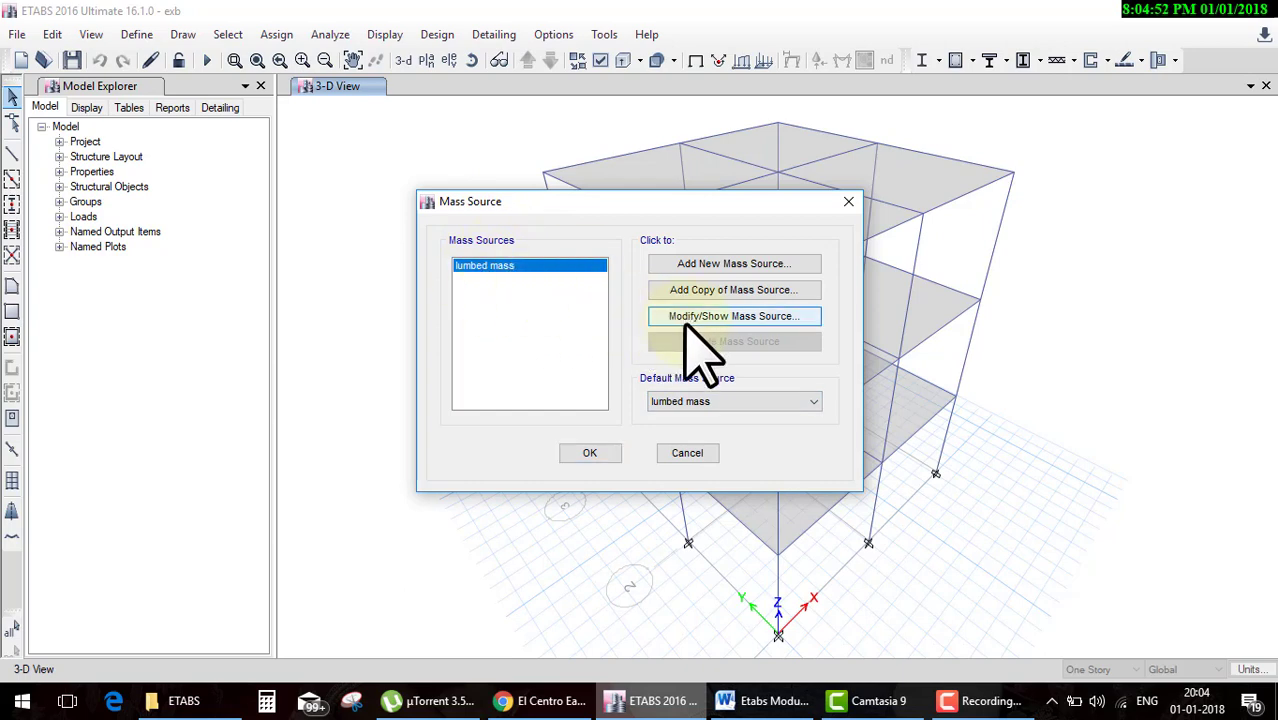
{"action": "left_click", "coordinate": [686, 320]}
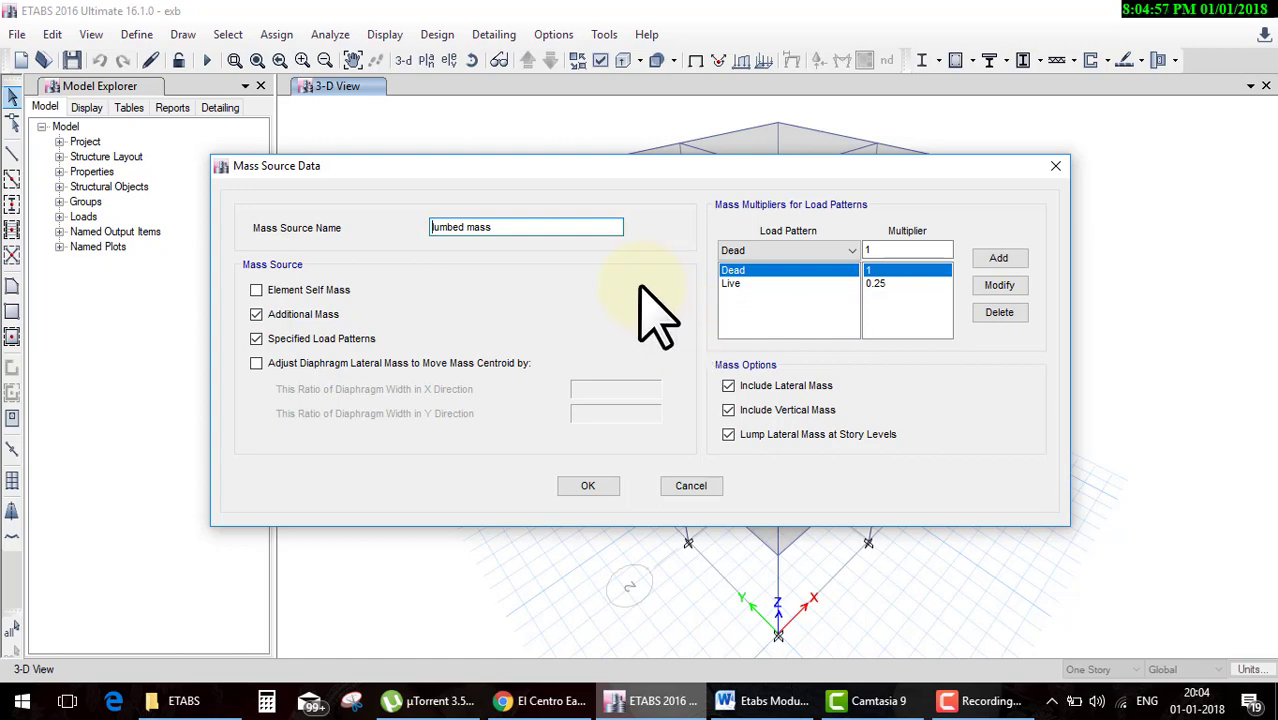
{"action": "left_click", "coordinate": [688, 486]}
{"action": "left_click", "coordinate": [588, 453]}
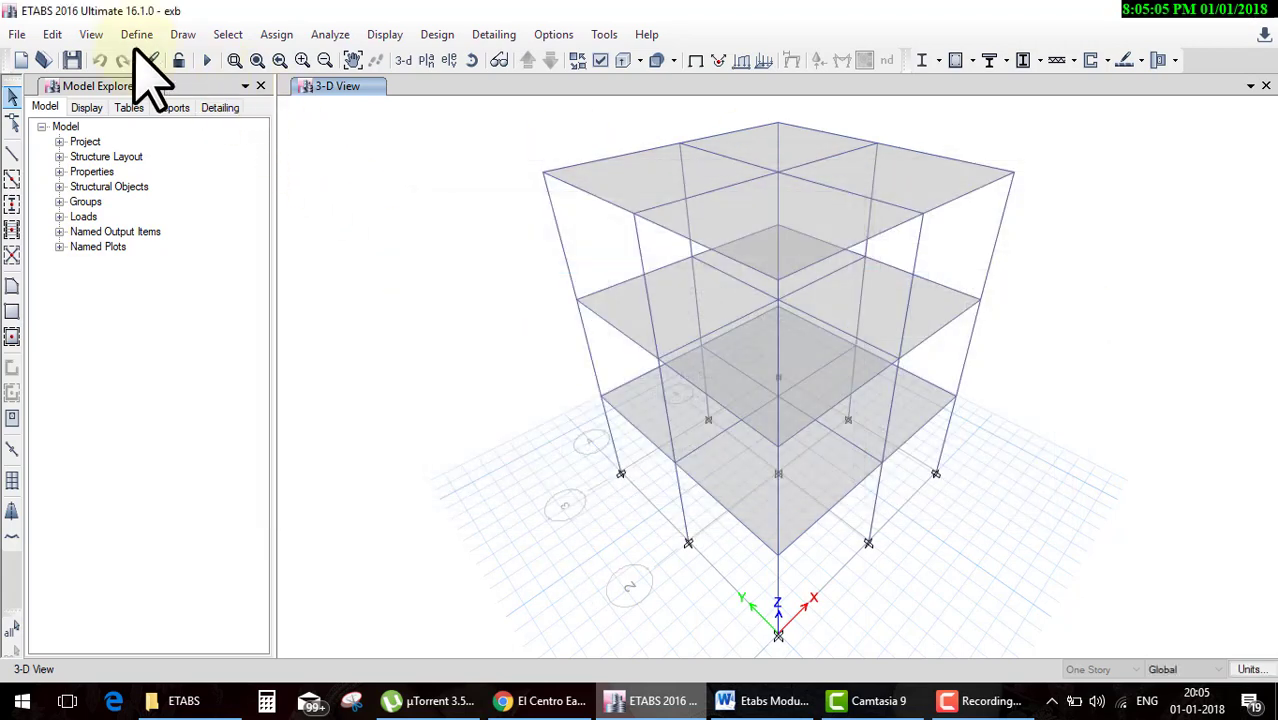
{"action": "left_click", "coordinate": [136, 34]}
Add a new load case named time -x of type Time History, Linear Modal.
{"action": "left_click", "coordinate": [185, 475]}
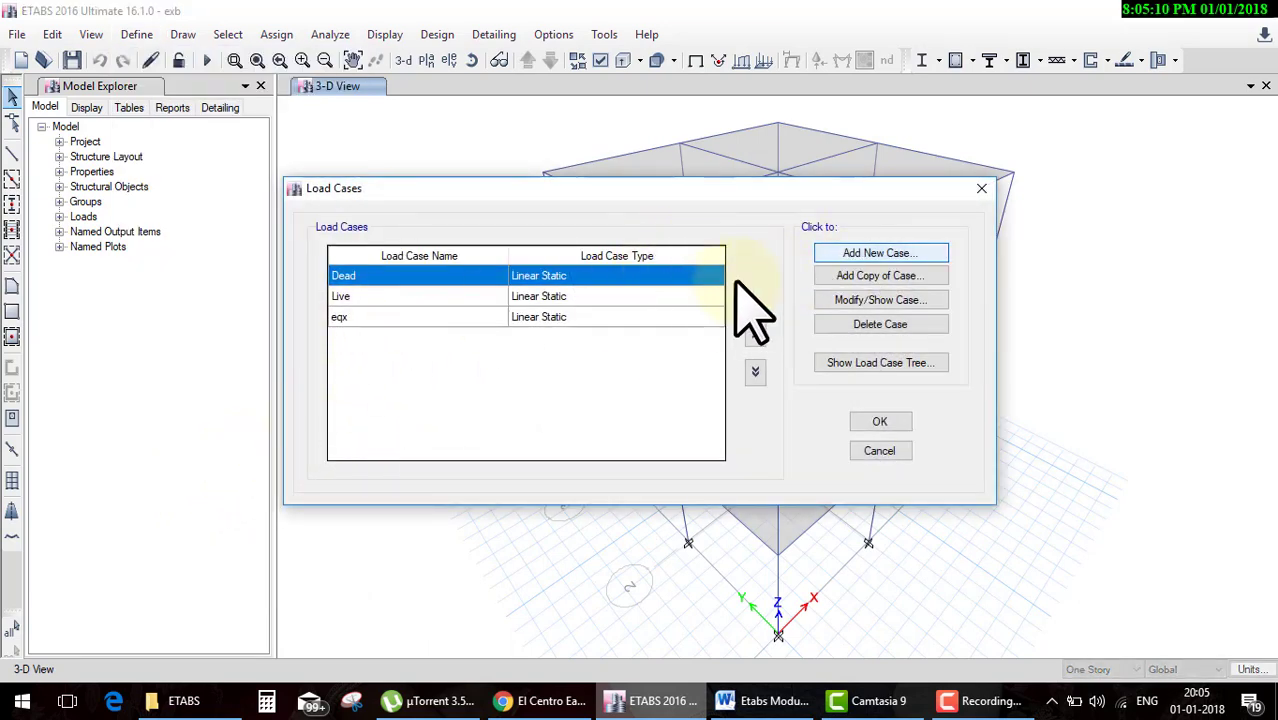
{"action": "left_click", "coordinate": [878, 253]}
{"action": "type", "text": "l"}
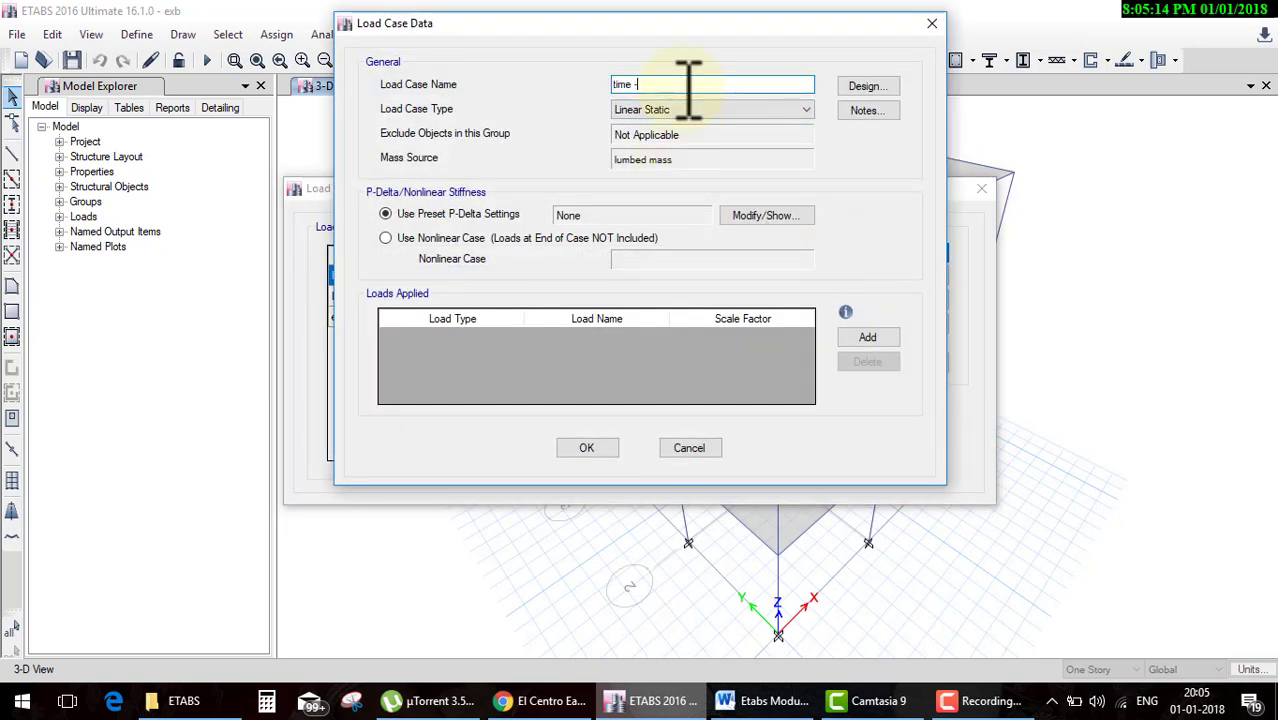
{"action": "type", "text": "x"}
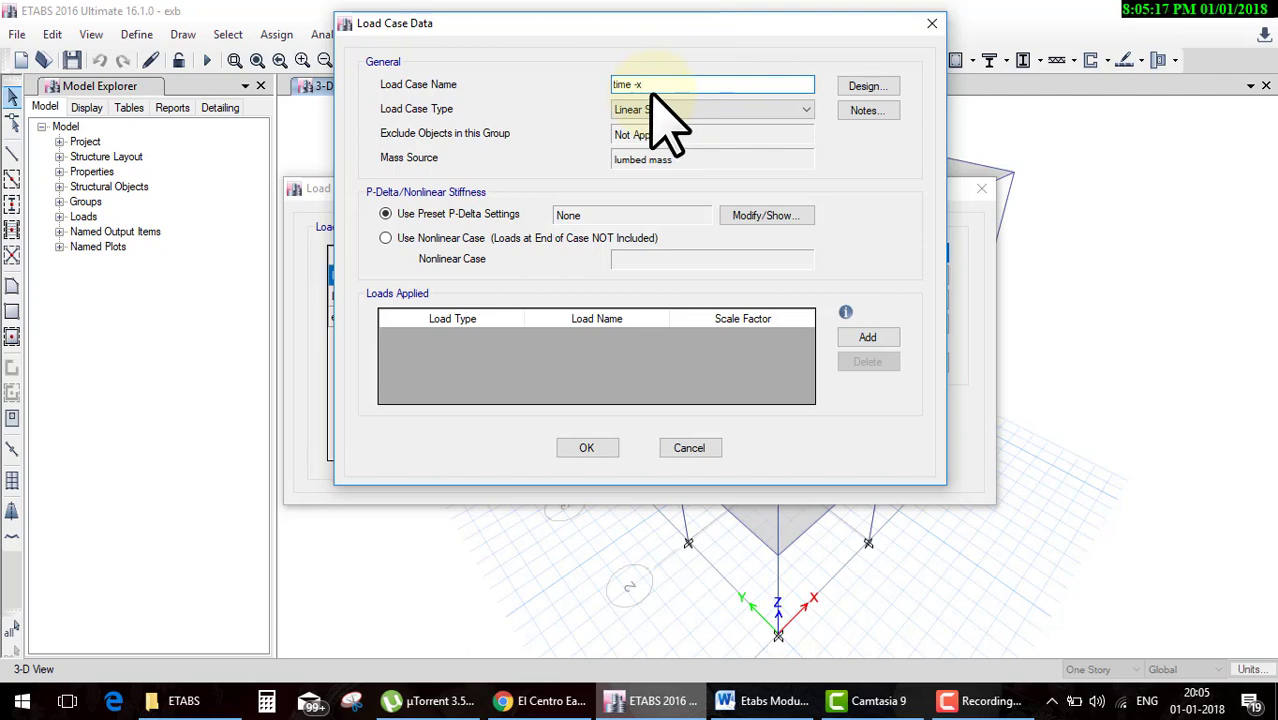
{"action": "left_click", "coordinate": [700, 112]}
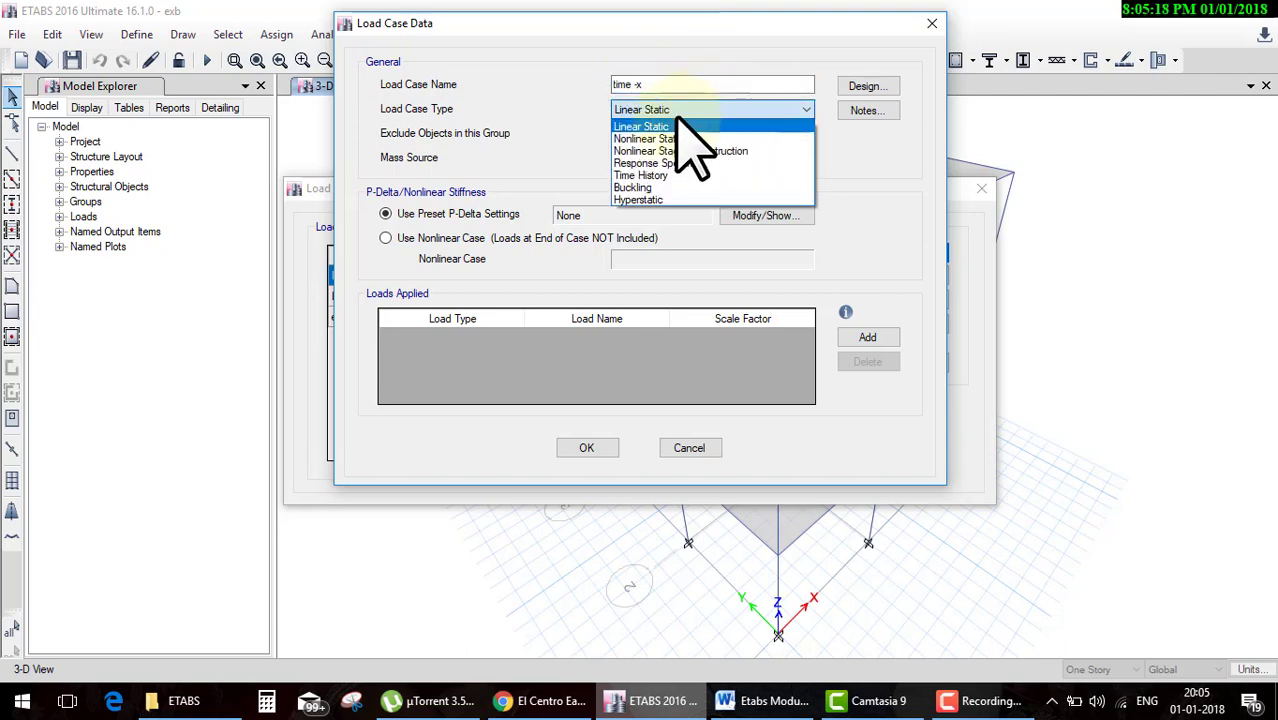
{"action": "left_click", "coordinate": [658, 176]}
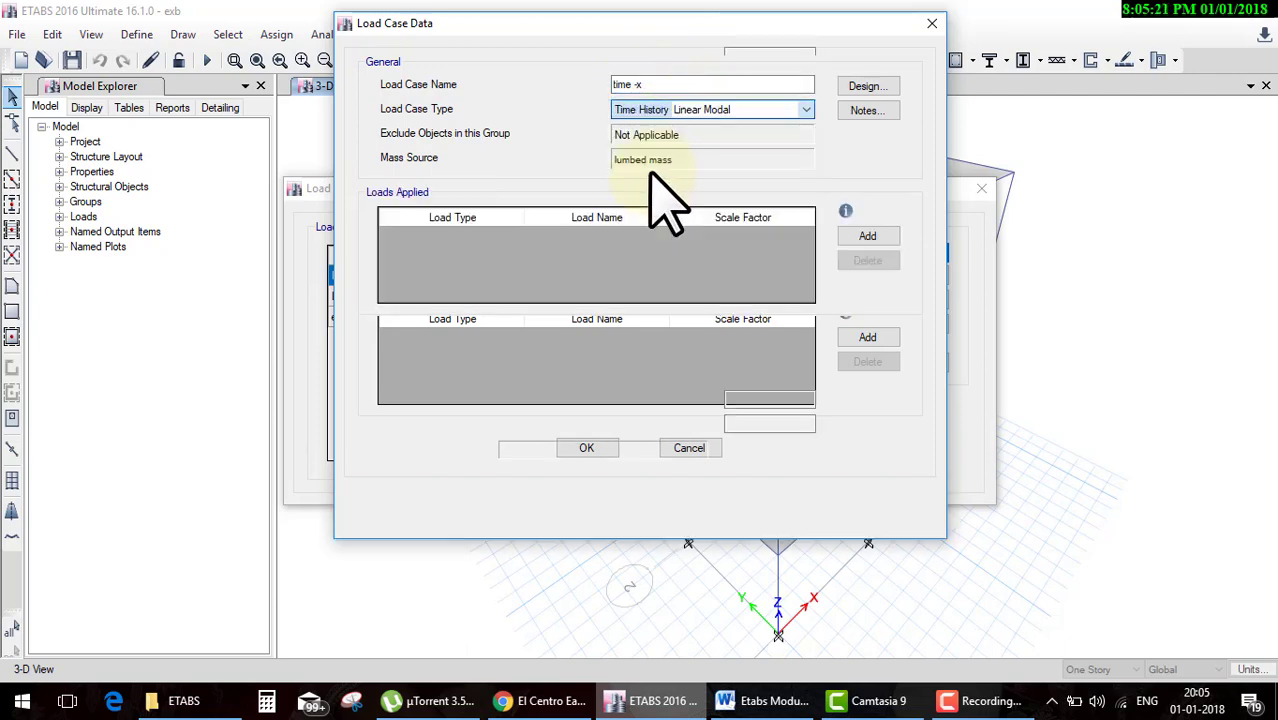
{"action": "left_click", "coordinate": [712, 112]}
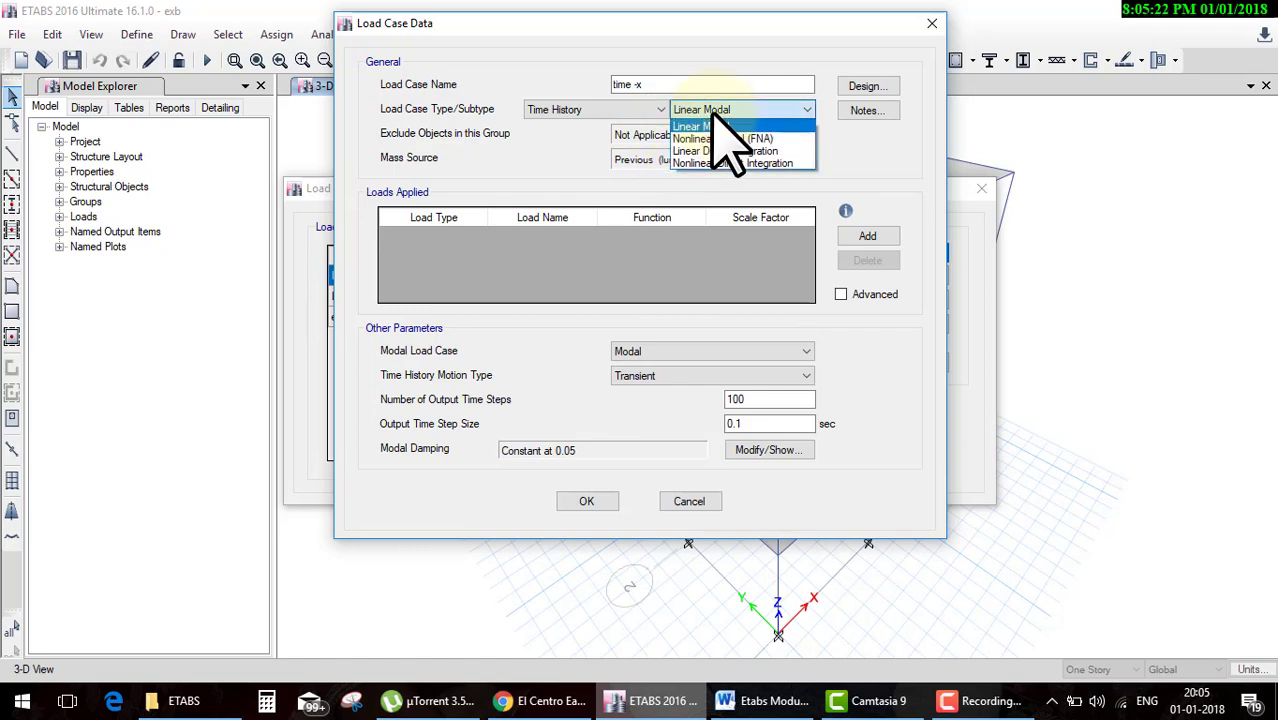
{"action": "left_click", "coordinate": [712, 122]}
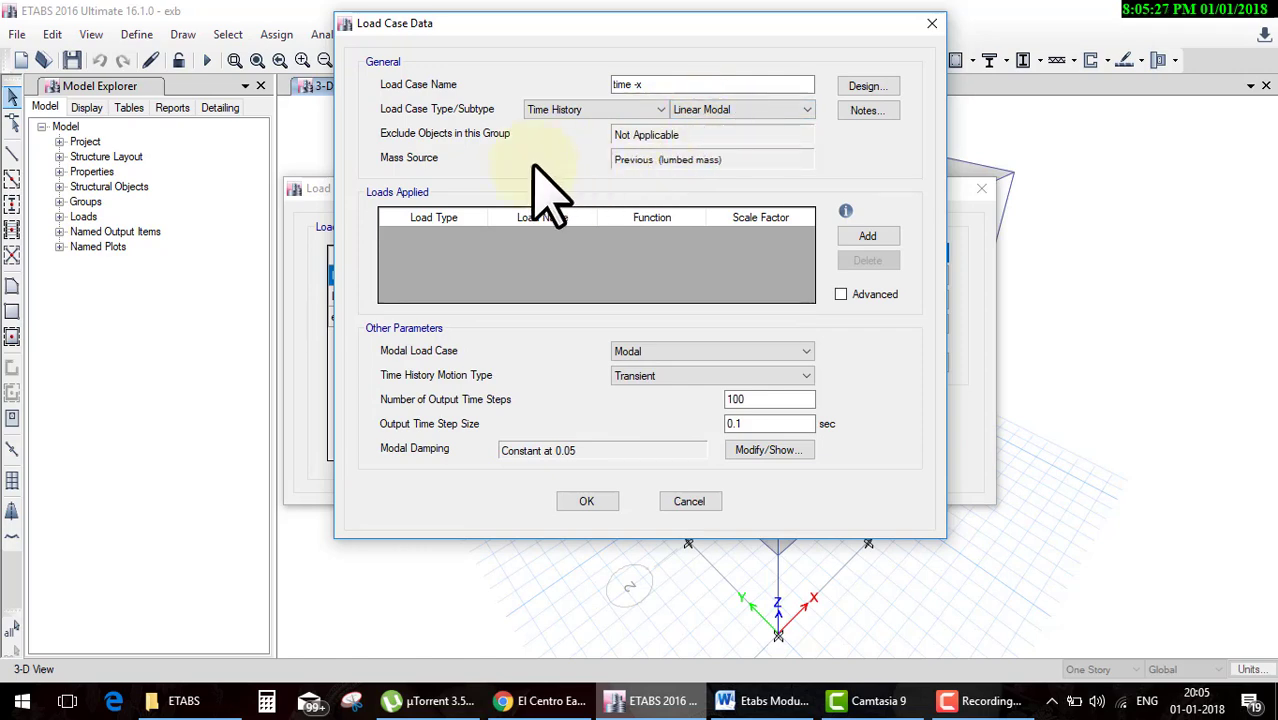
Apply a U1 acceleration load using the elcentro.dat function with scale factor 1.
{"action": "left_click", "coordinate": [866, 237]}
{"action": "left_click", "coordinate": [440, 238]}
{"action": "left_click", "coordinate": [445, 240]}
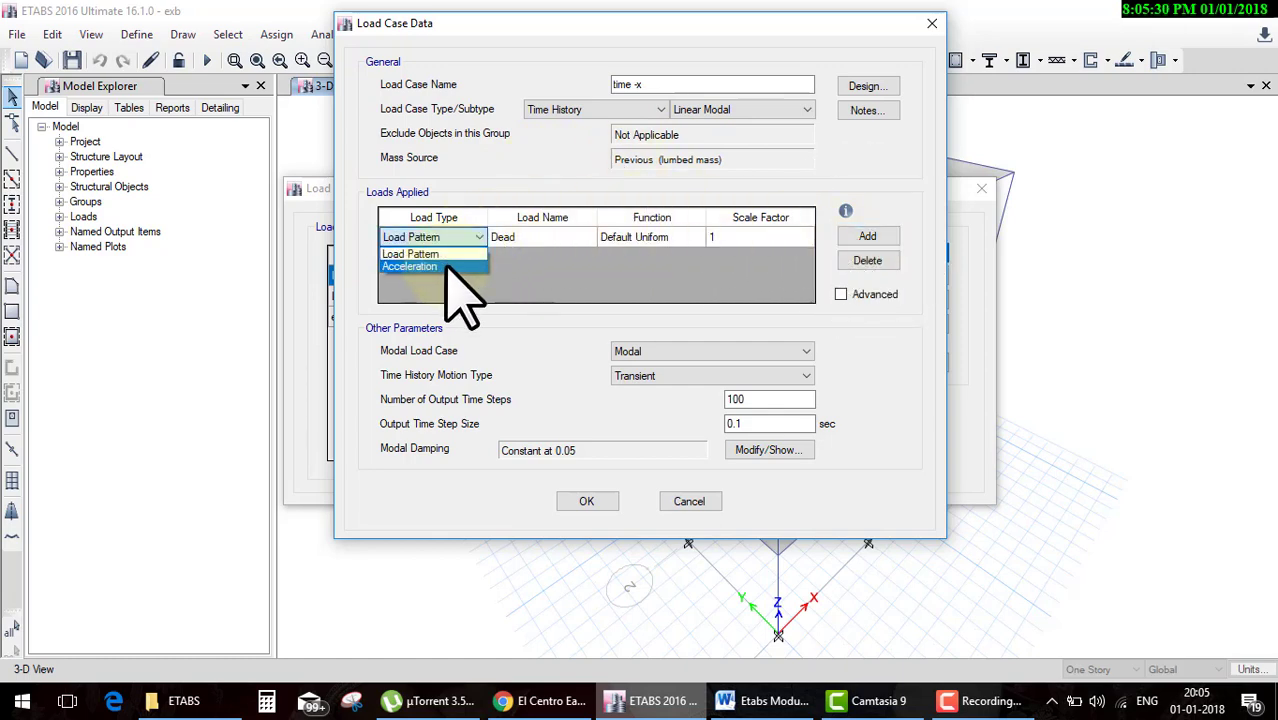
{"action": "left_click", "coordinate": [447, 266]}
{"action": "left_click", "coordinate": [551, 240]}
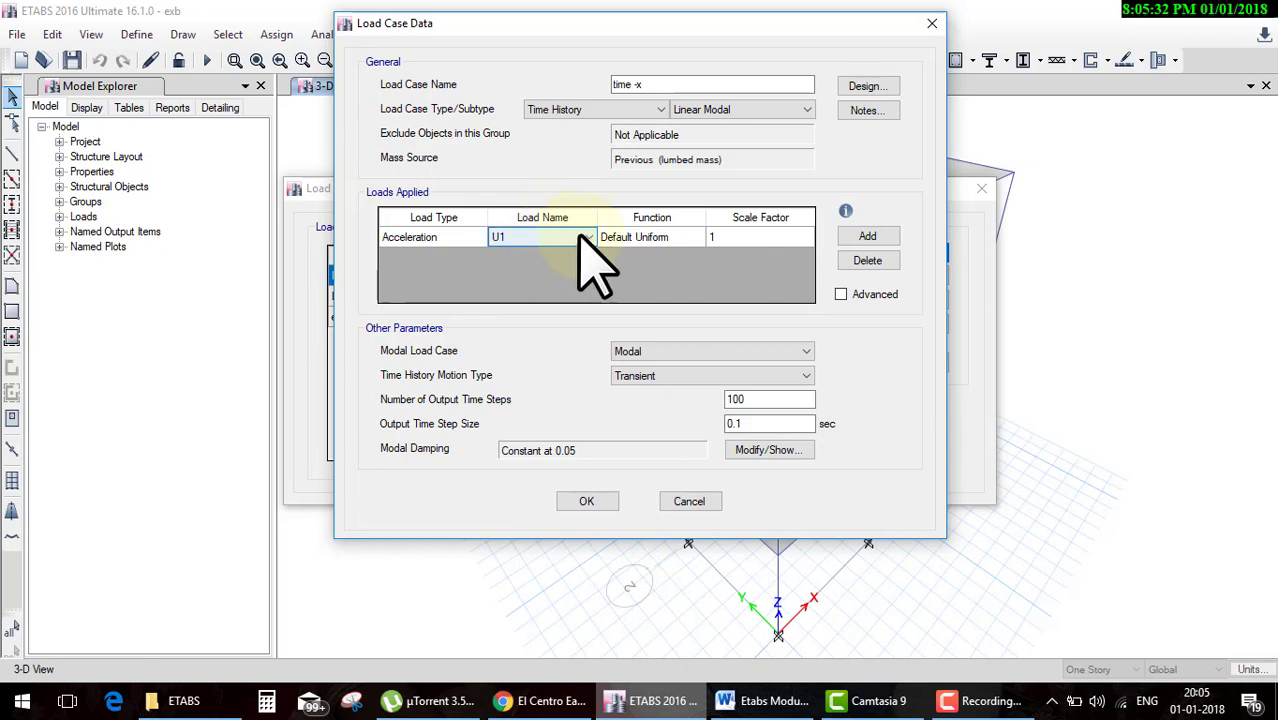
{"action": "left_click", "coordinate": [632, 240]}
{"action": "left_click", "coordinate": [665, 240]}
{"action": "left_click", "coordinate": [697, 237]}
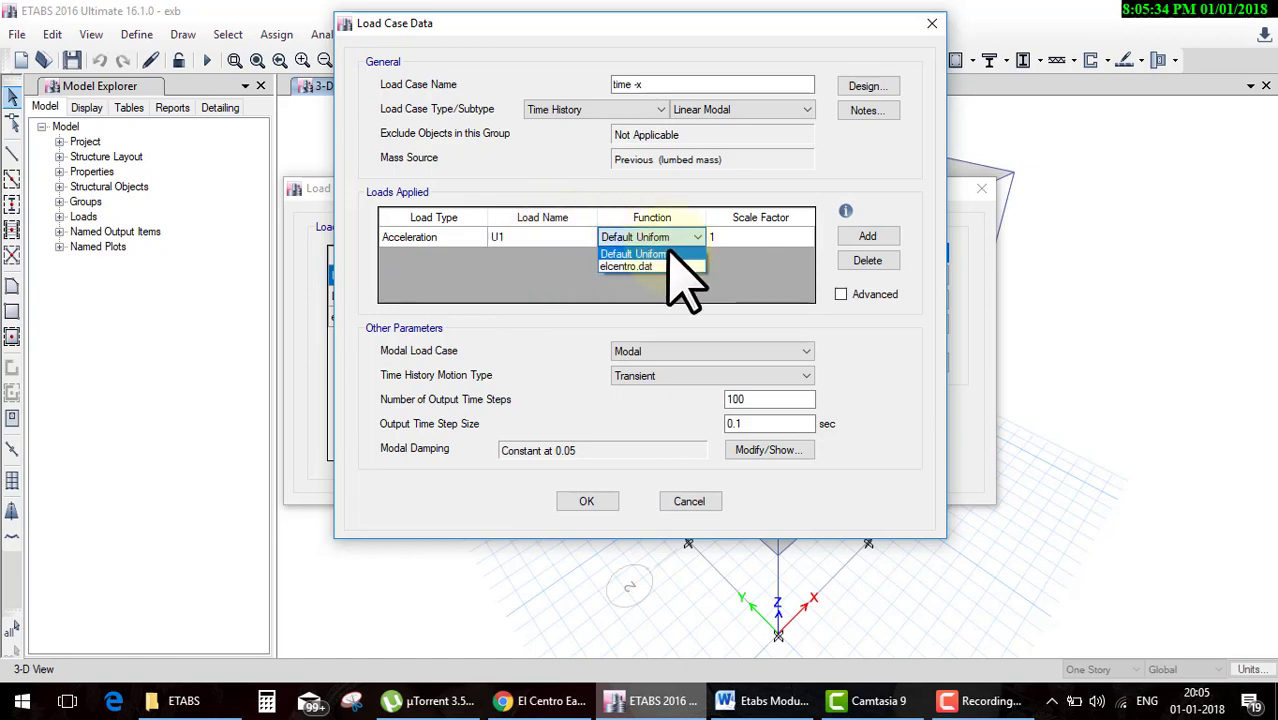
{"action": "left_click", "coordinate": [627, 266]}
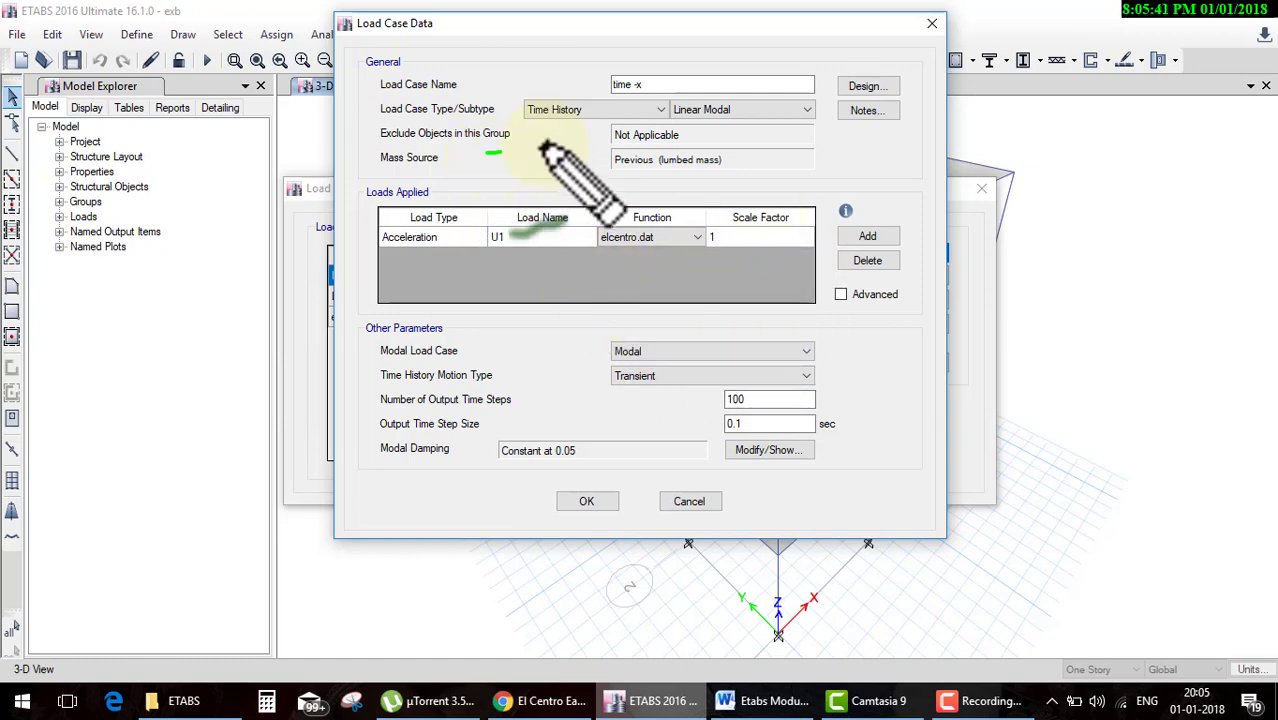
Look over the time -x load case definition and save it.
{"action": "left_click_drag", "start_coordinate": [487, 153], "coordinate": [547, 145]}
{"action": "left_click_drag", "start_coordinate": [515, 152], "coordinate": [521, 196]}
{"action": "left_click_drag", "start_coordinate": [545, 290], "coordinate": [600, 280]}
{"action": "left_click_drag", "start_coordinate": [500, 203], "coordinate": [532, 203]}
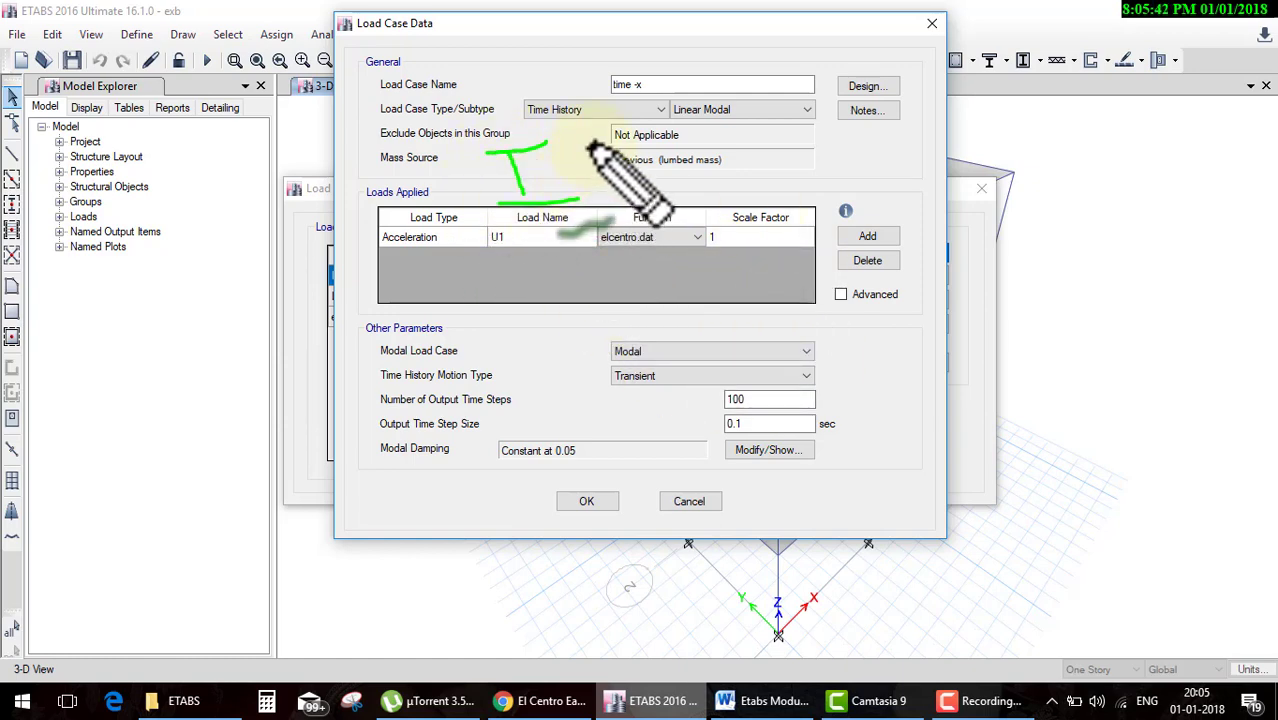
{"action": "left_click_drag", "start_coordinate": [583, 145], "coordinate": [612, 225]}
{"action": "left_click_drag", "start_coordinate": [503, 255], "coordinate": [828, 249]}
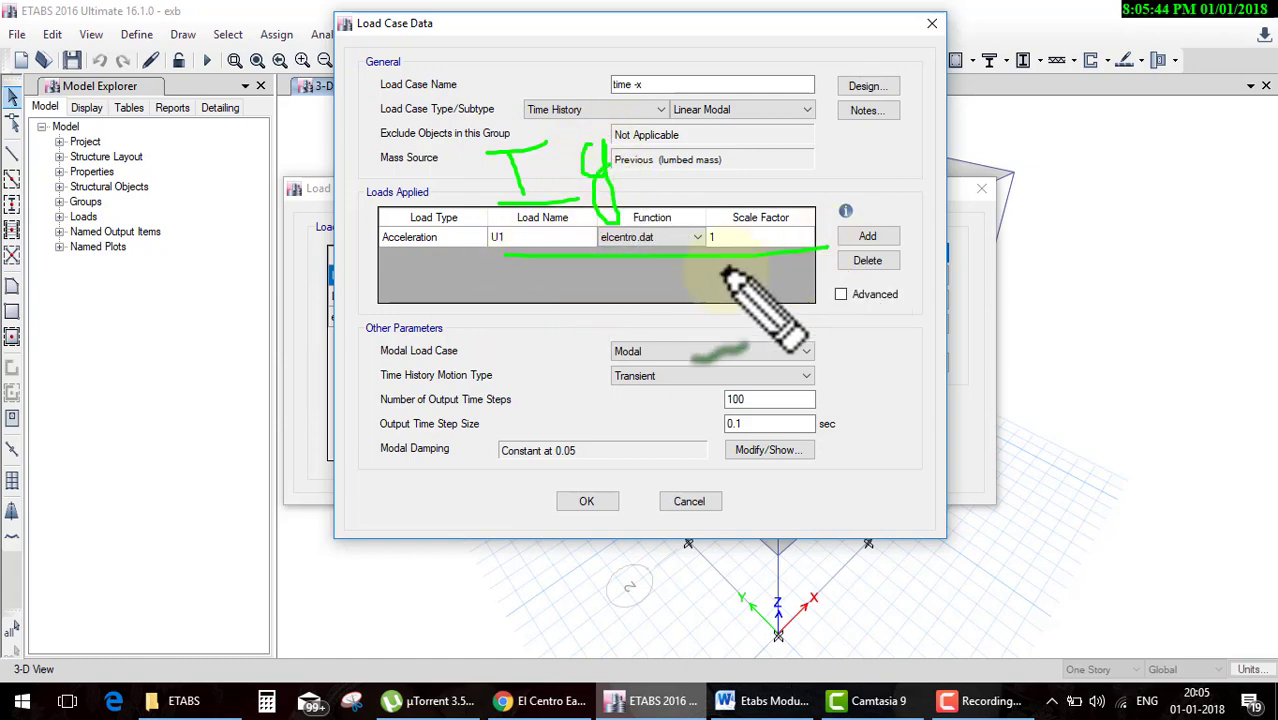
{"action": "mouse_move", "coordinate": [600, 258]}
{"action": "left_mouse_down"}
{"action": "mouse_move", "coordinate": [600, 326]}
{"action": "mouse_move", "coordinate": [628, 283]}
{"action": "left_mouse_up"}
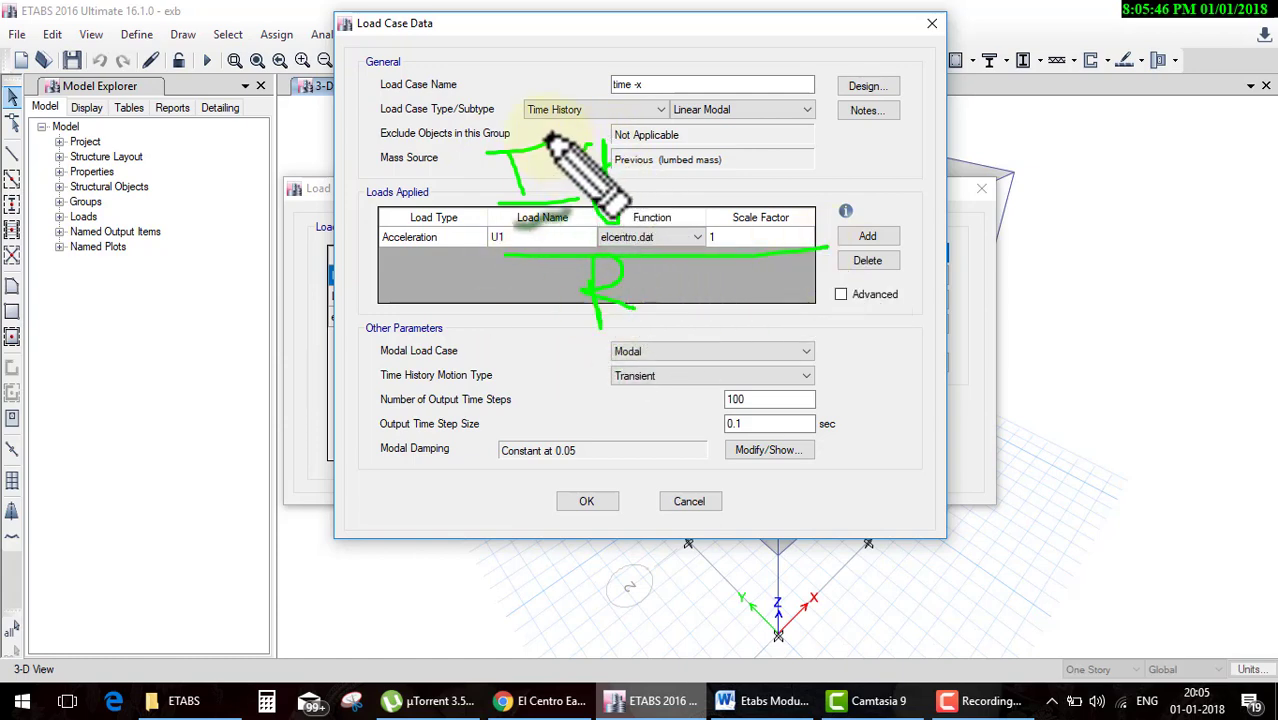
{"action": "left_click_drag", "start_coordinate": [513, 133], "coordinate": [630, 78]}
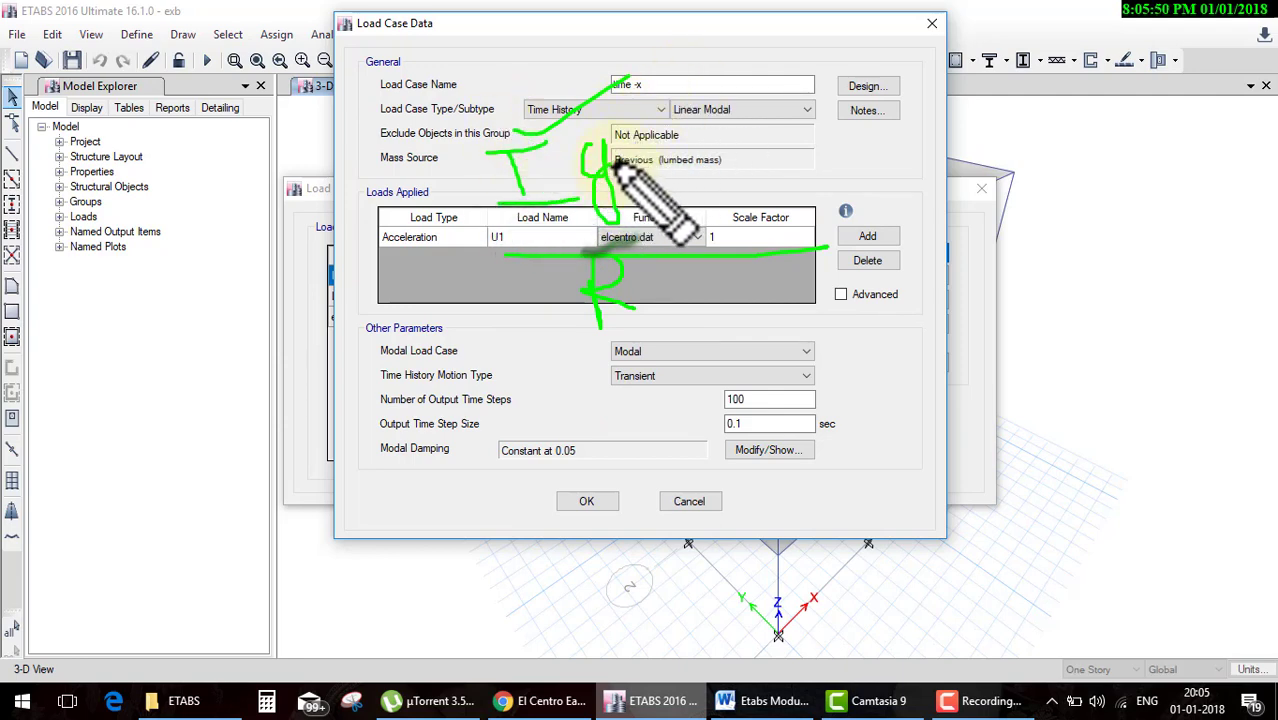
{"action": "left_click_drag", "start_coordinate": [712, 155], "coordinate": [618, 182]}
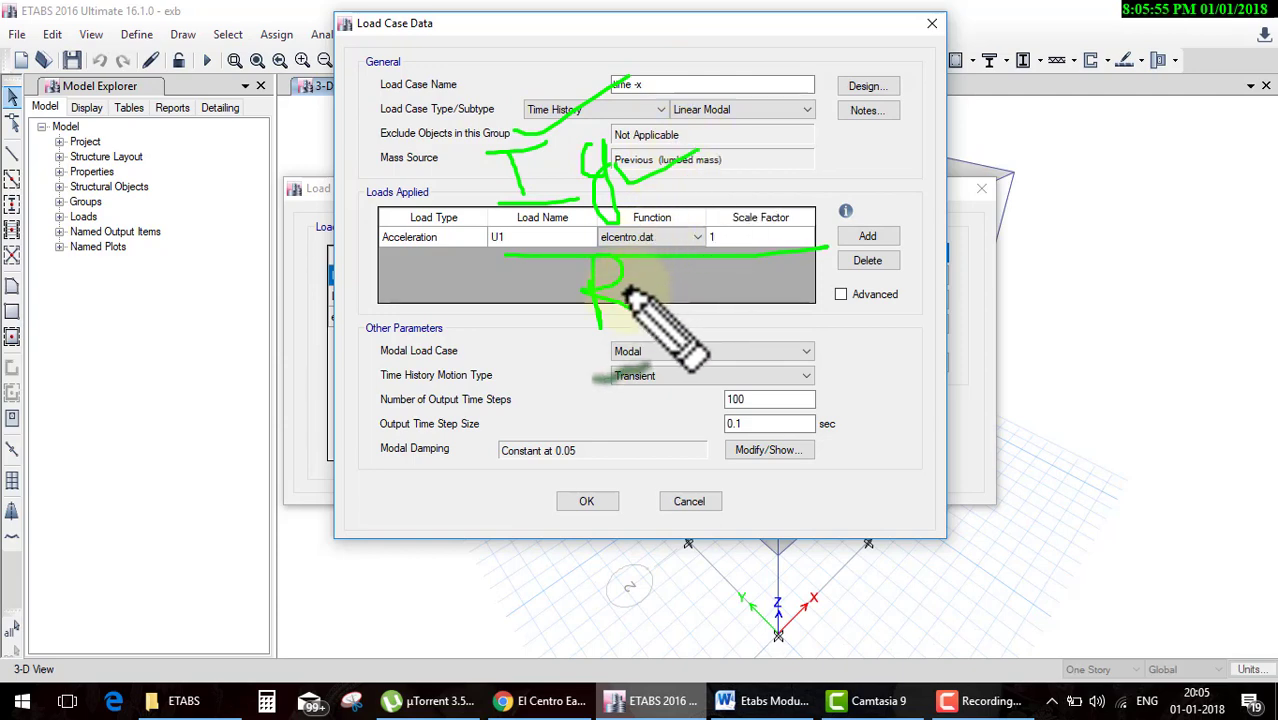
{"action": "left_click_drag", "start_coordinate": [640, 305], "coordinate": [697, 292]}
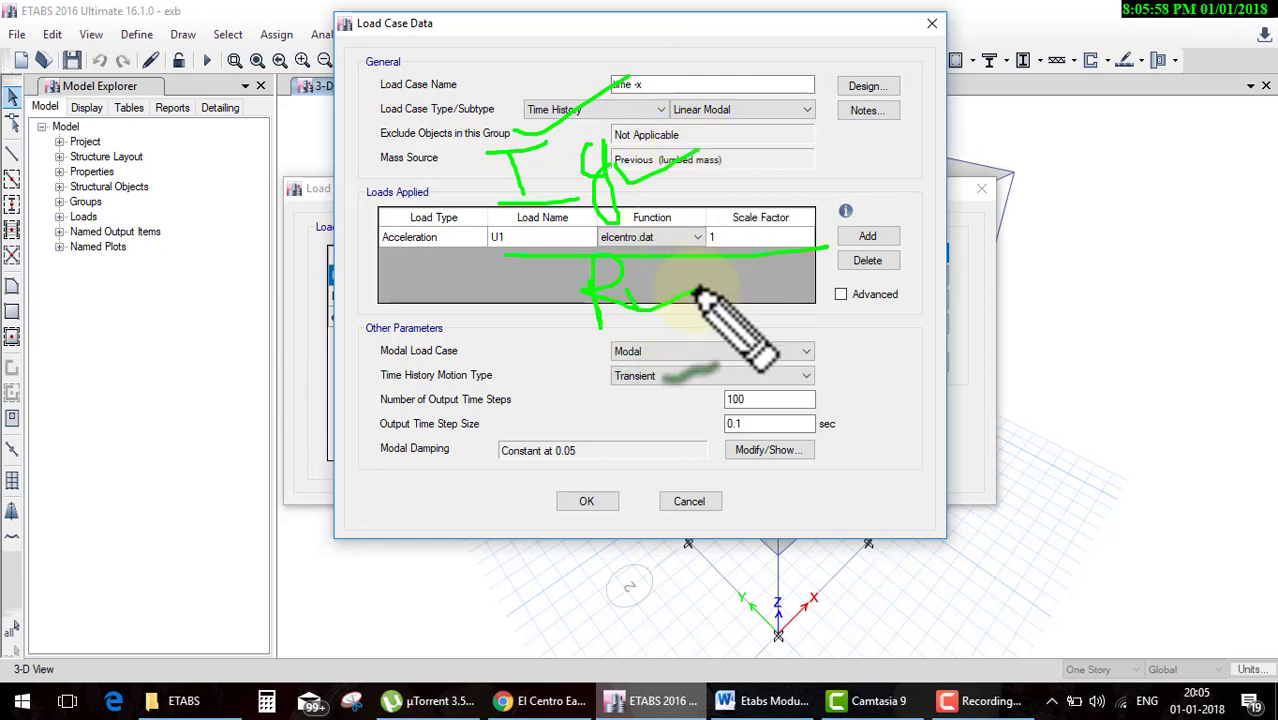
{"action": "left_click_drag", "start_coordinate": [748, 137], "coordinate": [615, 275]}
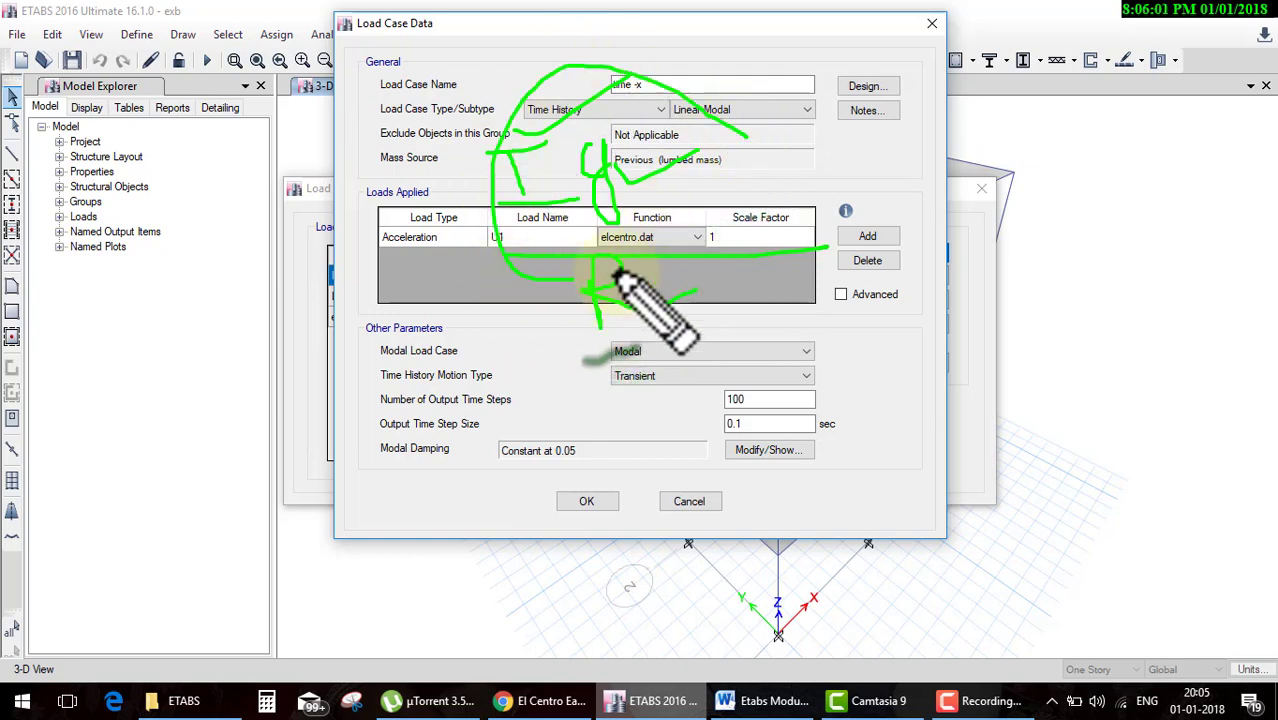
{"action": "key", "text": "Escape"}
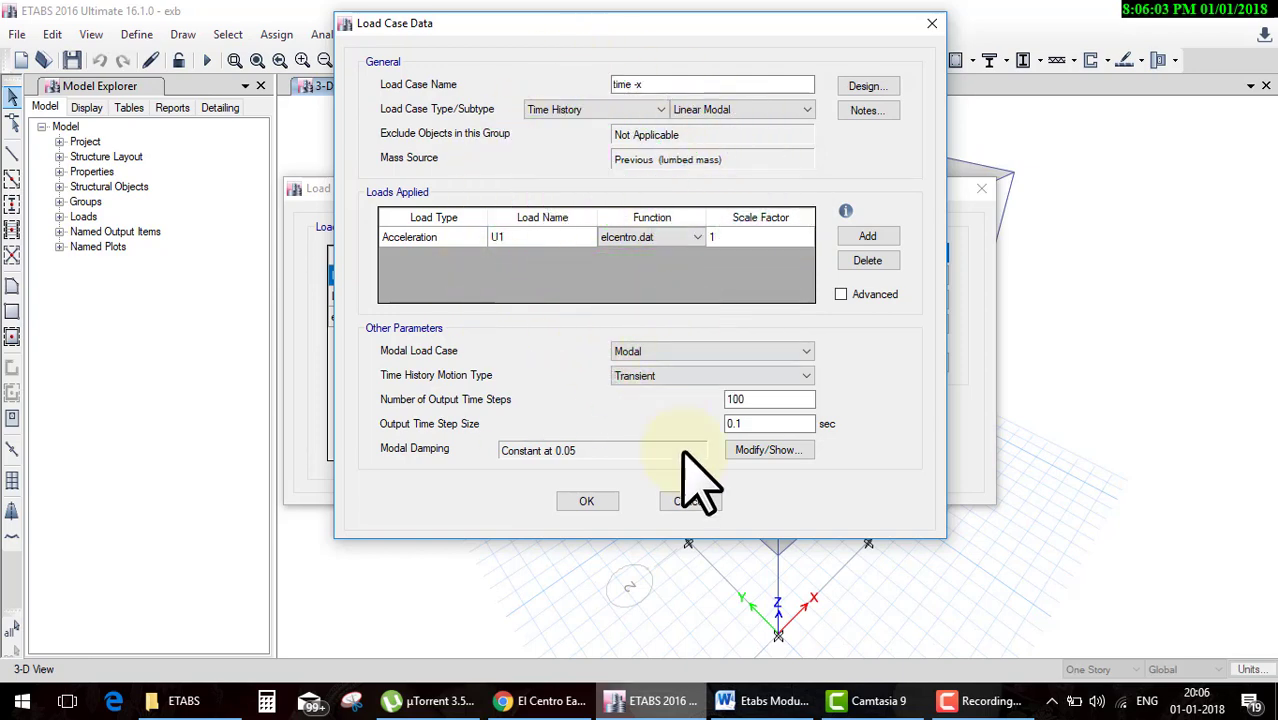
{"action": "left_click", "coordinate": [601, 503]}
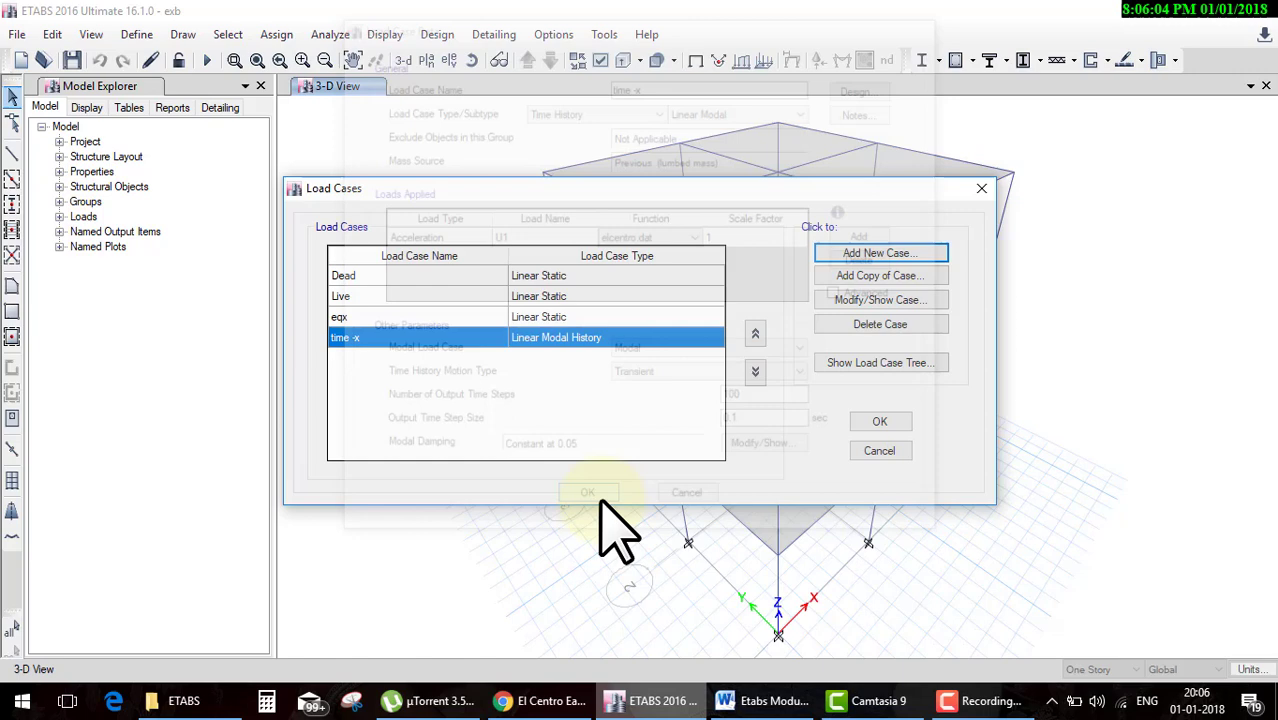
Close the Load Cases list and run the analysis to show the Dead load deformed shape.
{"action": "left_click", "coordinate": [872, 421]}
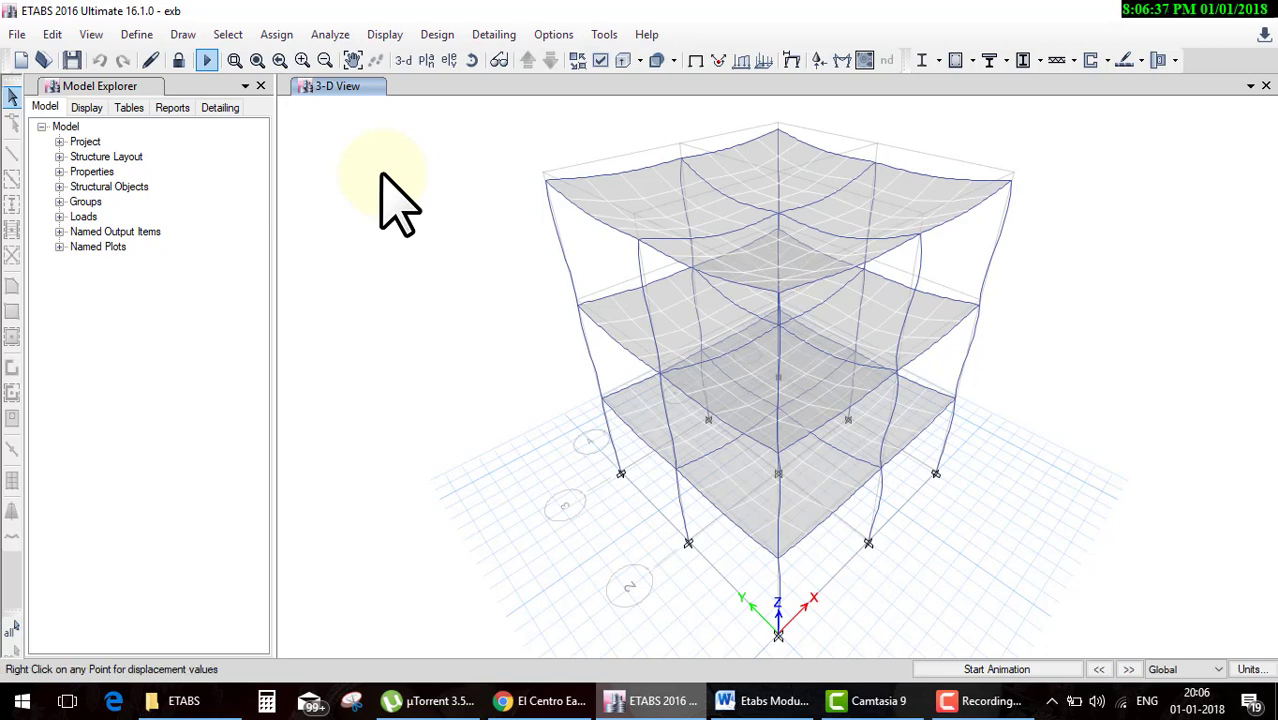
{"action": "left_click", "coordinate": [386, 35]}
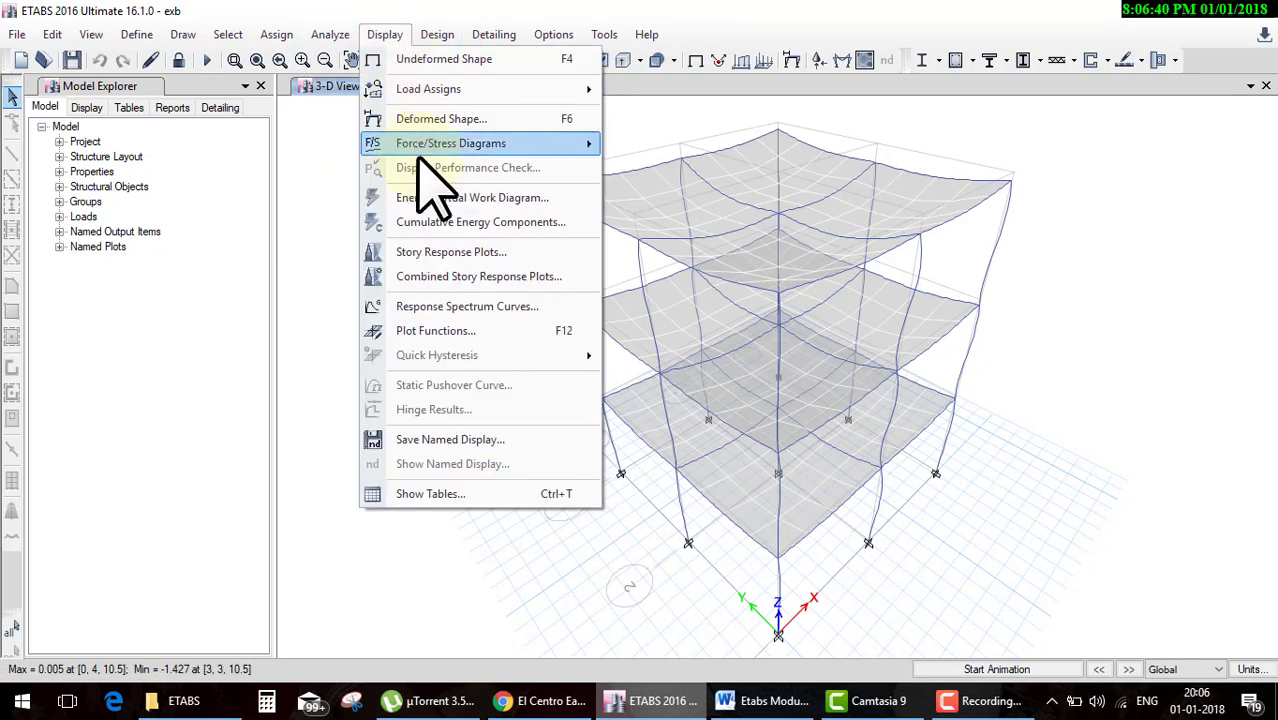
Open Story Response Plots and set the load case to the time history case.
{"action": "left_click", "coordinate": [426, 258]}
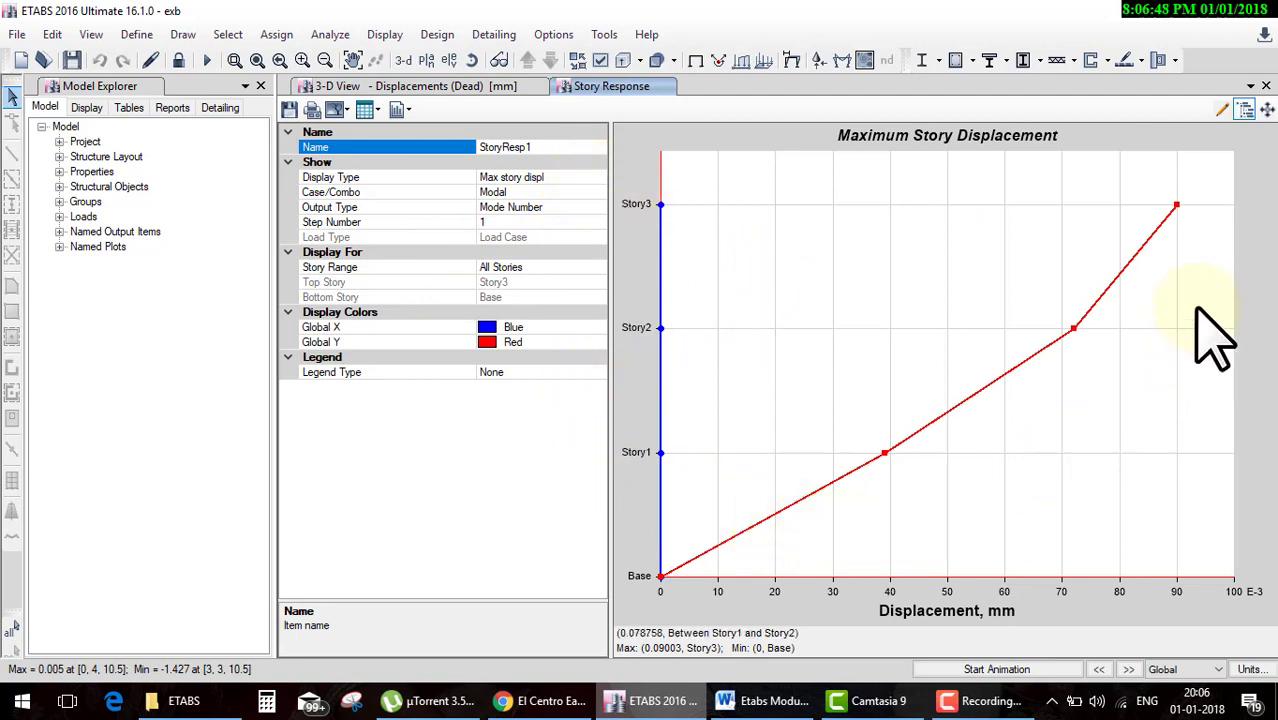
{"action": "mouse_move", "coordinate": [620, 240]}
{"action": "left_click", "coordinate": [588, 177]}
{"action": "left_click", "coordinate": [598, 178]}
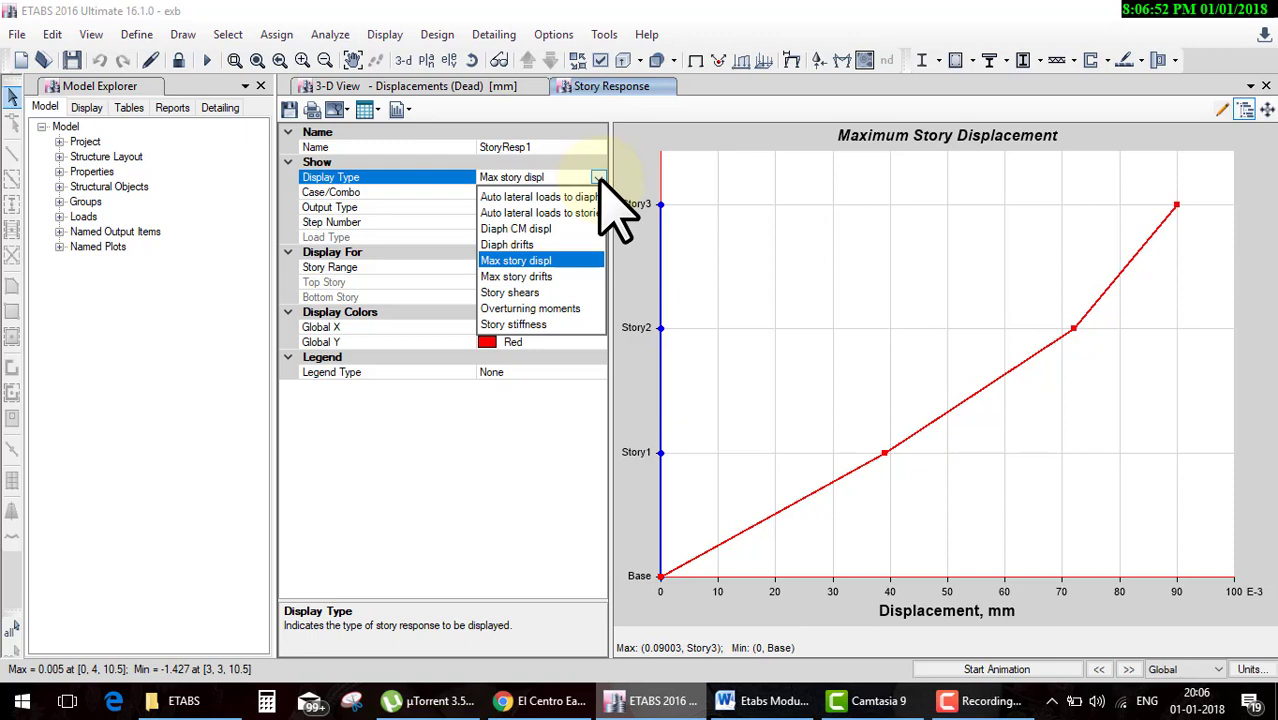
{"action": "left_click", "coordinate": [598, 180]}
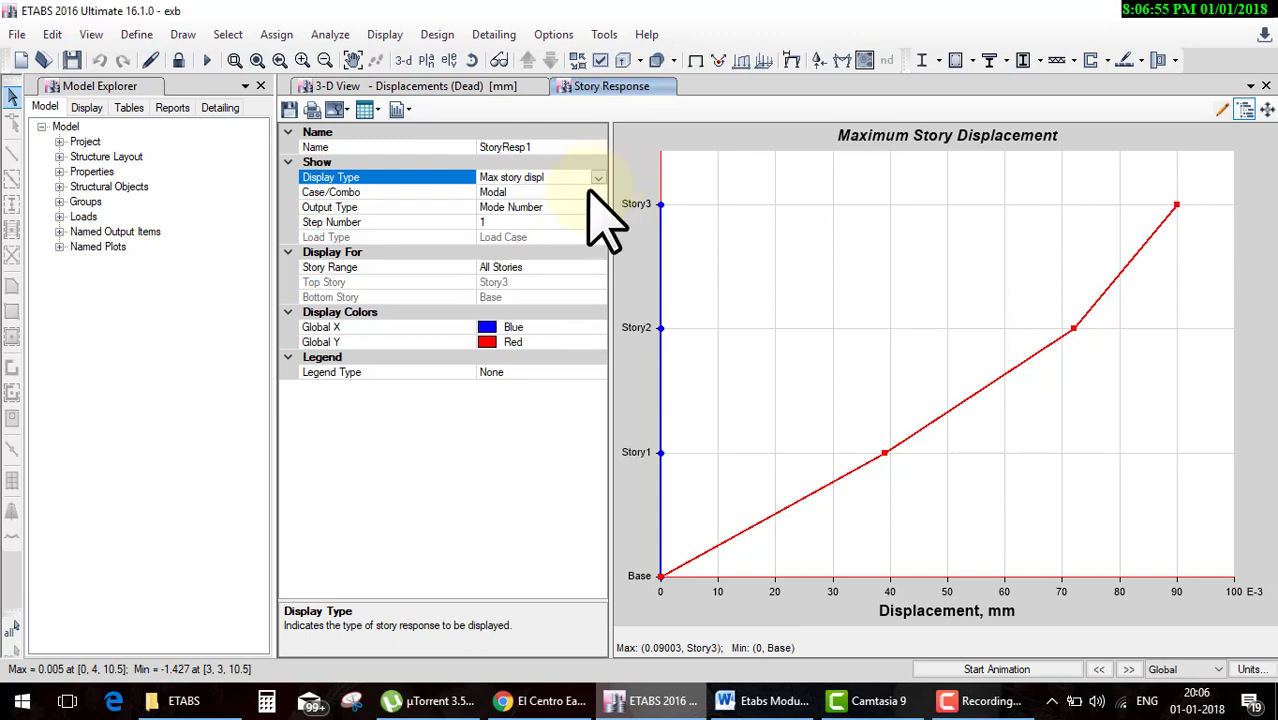
{"action": "left_click", "coordinate": [594, 190]}
{"action": "left_click", "coordinate": [598, 192]}
{"action": "left_click", "coordinate": [531, 276]}
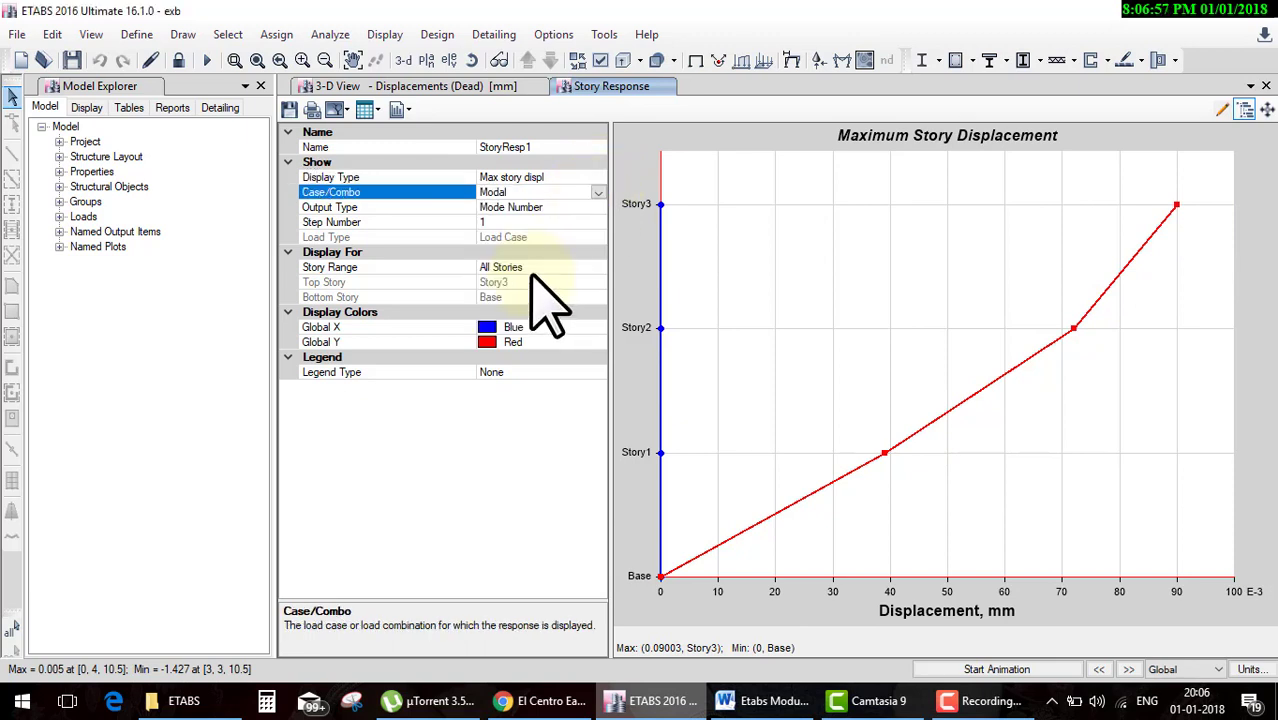
Change the display type to Auto lateral loads to stories for eqx.
{"action": "left_click", "coordinate": [598, 178]}
{"action": "left_click", "coordinate": [598, 178]}
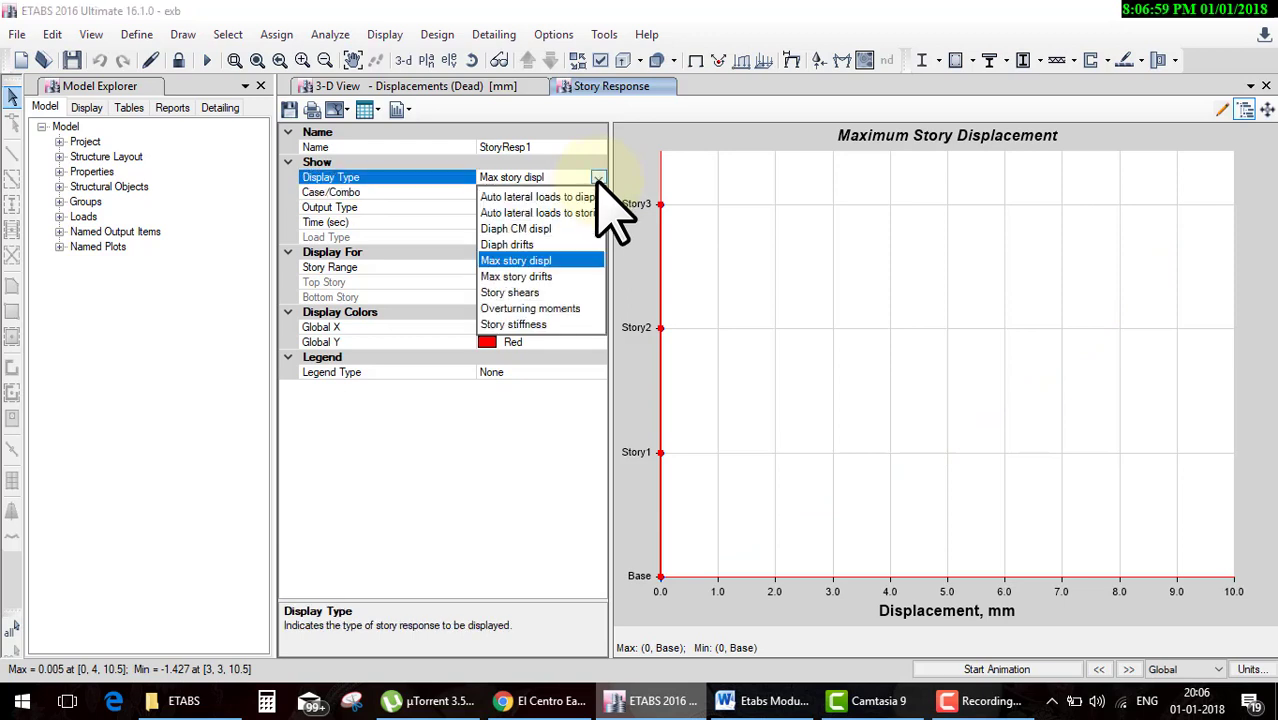
{"action": "left_click", "coordinate": [585, 213]}
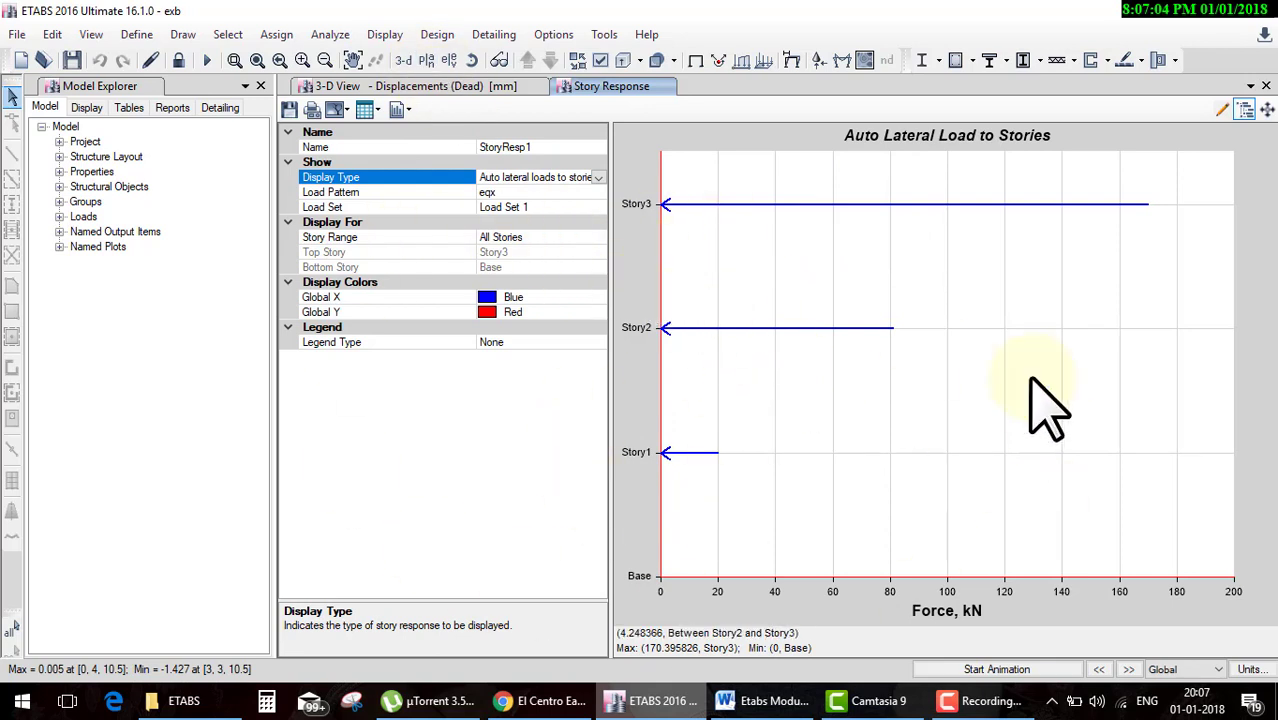
{"action": "left_click", "coordinate": [393, 36]}
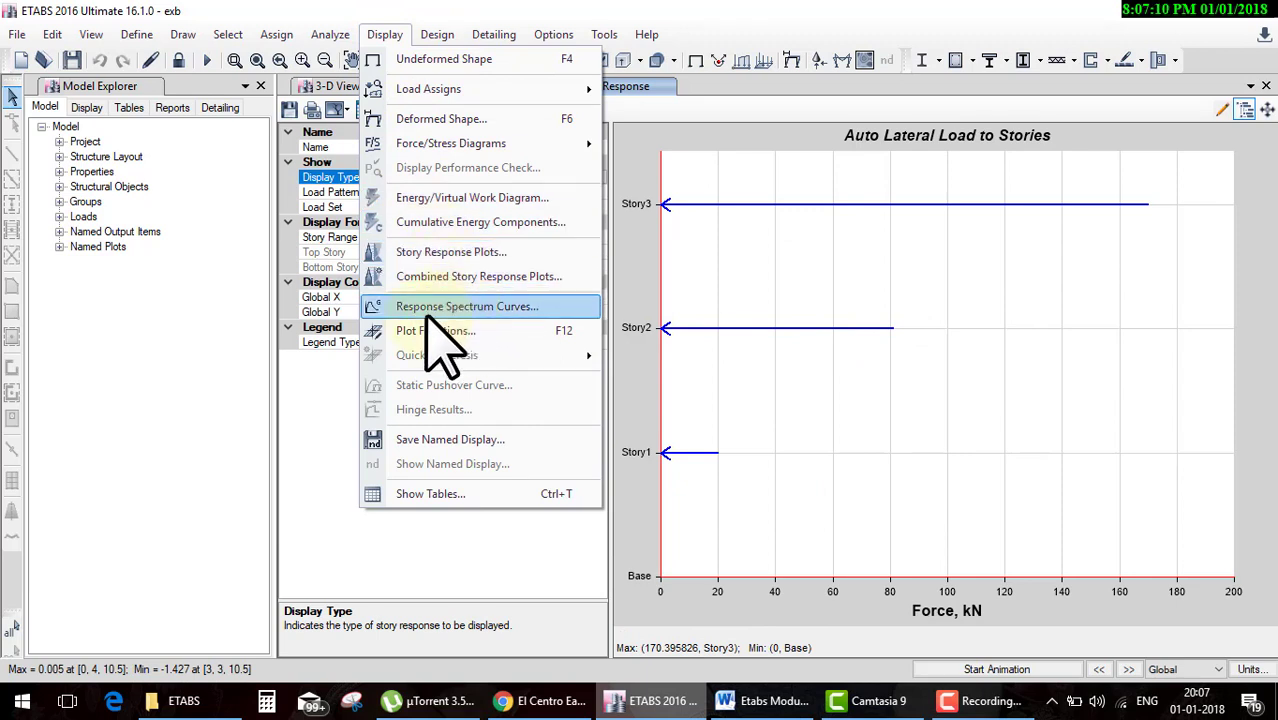
Bring up the response spectrum curves, temporarily mark the vertical axis units and X direction, then clear the marks.
{"action": "left_click", "coordinate": [497, 309]}
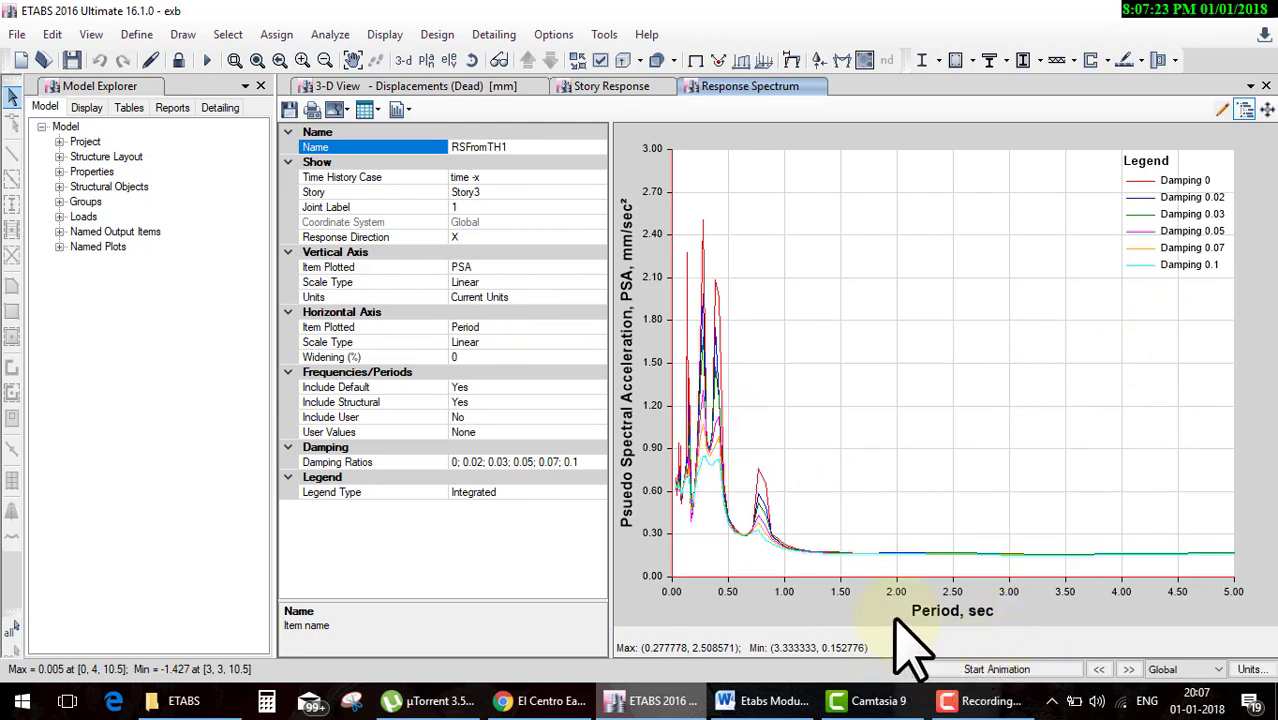
{"action": "mouse_move", "coordinate": [714, 601]}
{"action": "left_mouse_down"}
{"action": "mouse_move", "coordinate": [960, 598]}
{"action": "mouse_move", "coordinate": [935, 614]}
{"action": "left_mouse_up"}
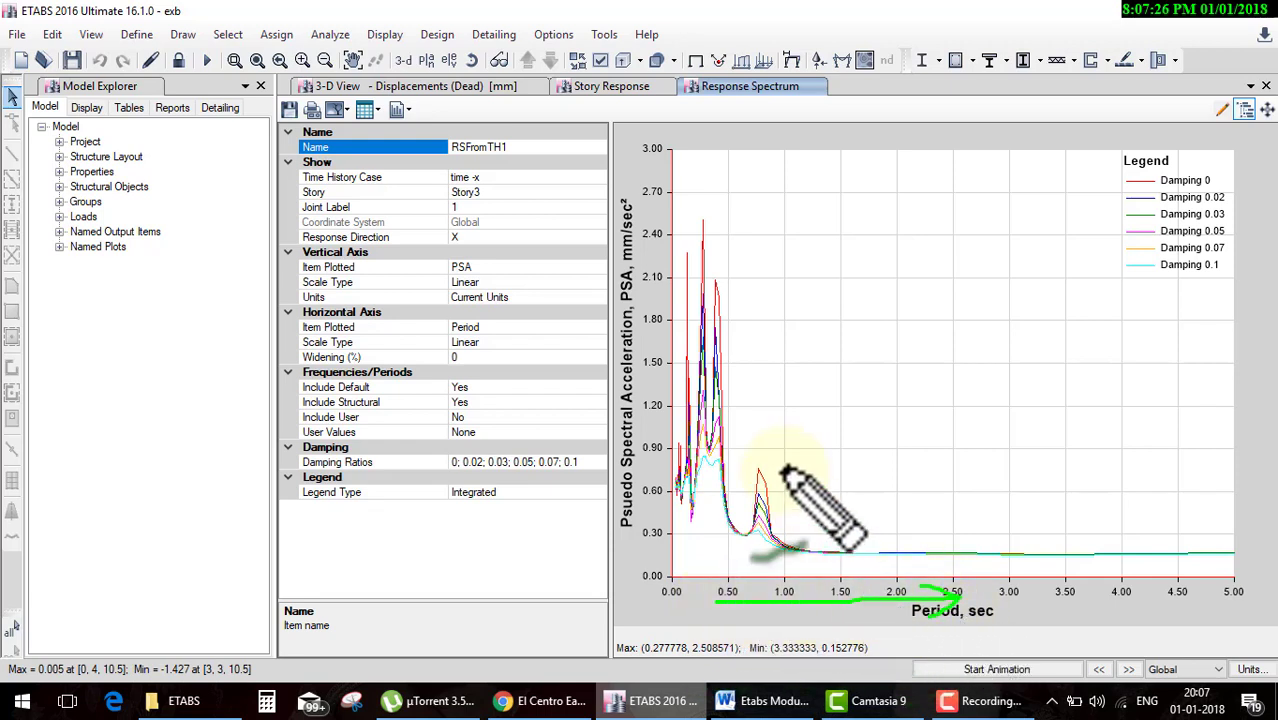
{"action": "mouse_move", "coordinate": [722, 505]}
{"action": "left_mouse_down"}
{"action": "mouse_move", "coordinate": [737, 213]}
{"action": "mouse_move", "coordinate": [707, 256]}
{"action": "left_mouse_up"}
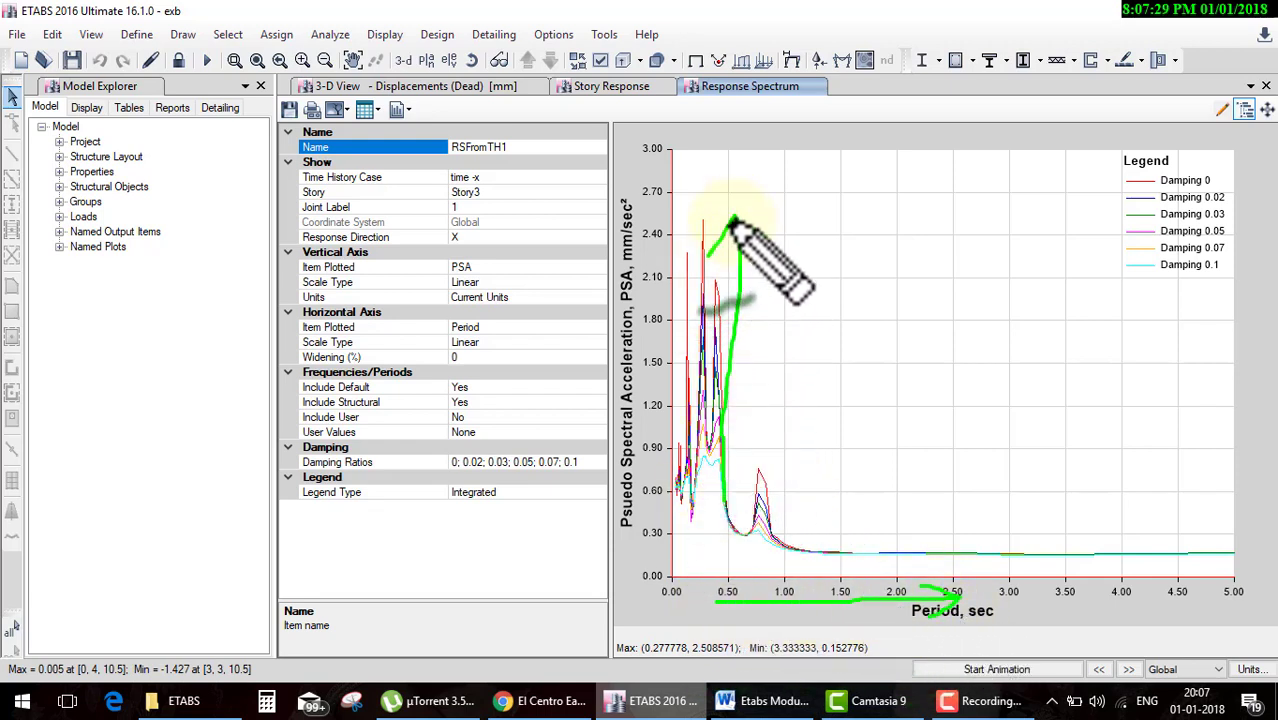
{"action": "left_click_drag", "start_coordinate": [740, 212], "coordinate": [765, 242]}
{"action": "mouse_move", "coordinate": [628, 188]}
{"action": "left_mouse_down"}
{"action": "mouse_move", "coordinate": [600, 214]}
{"action": "mouse_move", "coordinate": [618, 254]}
{"action": "left_mouse_up"}
{"action": "left_click_drag", "start_coordinate": [610, 189], "coordinate": [638, 256]}
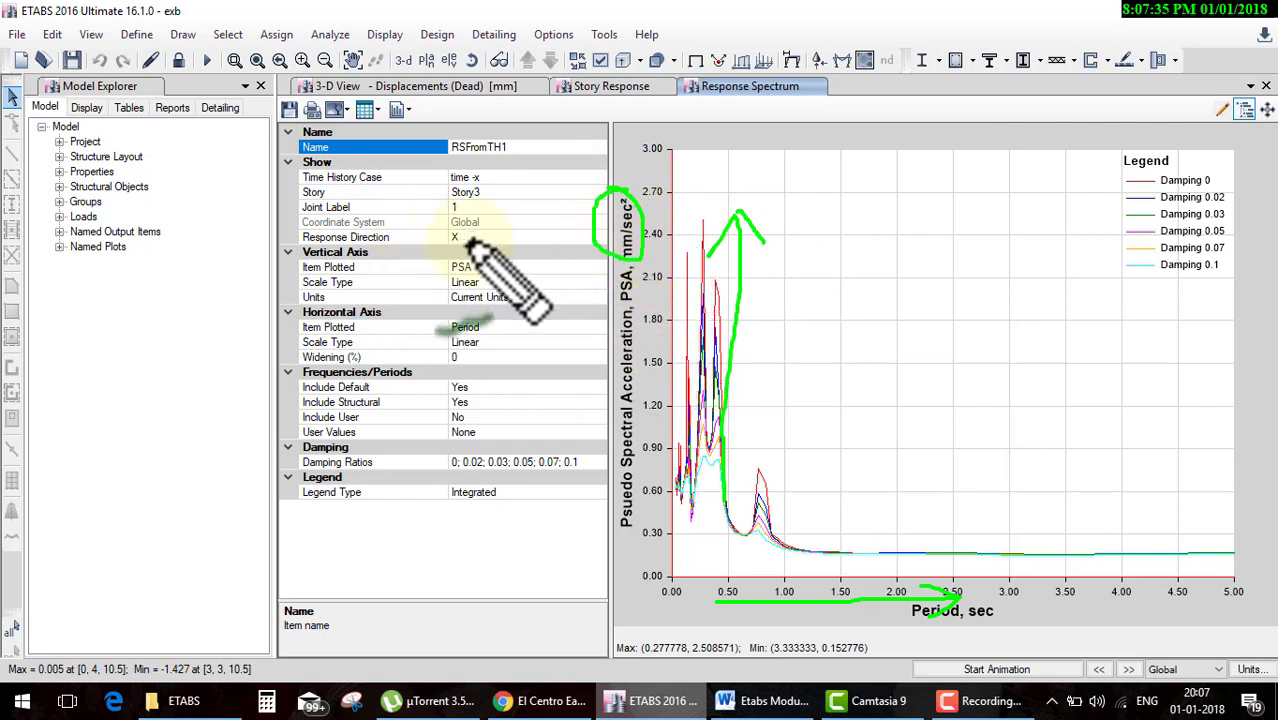
{"action": "left_click_drag", "start_coordinate": [463, 243], "coordinate": [535, 226]}
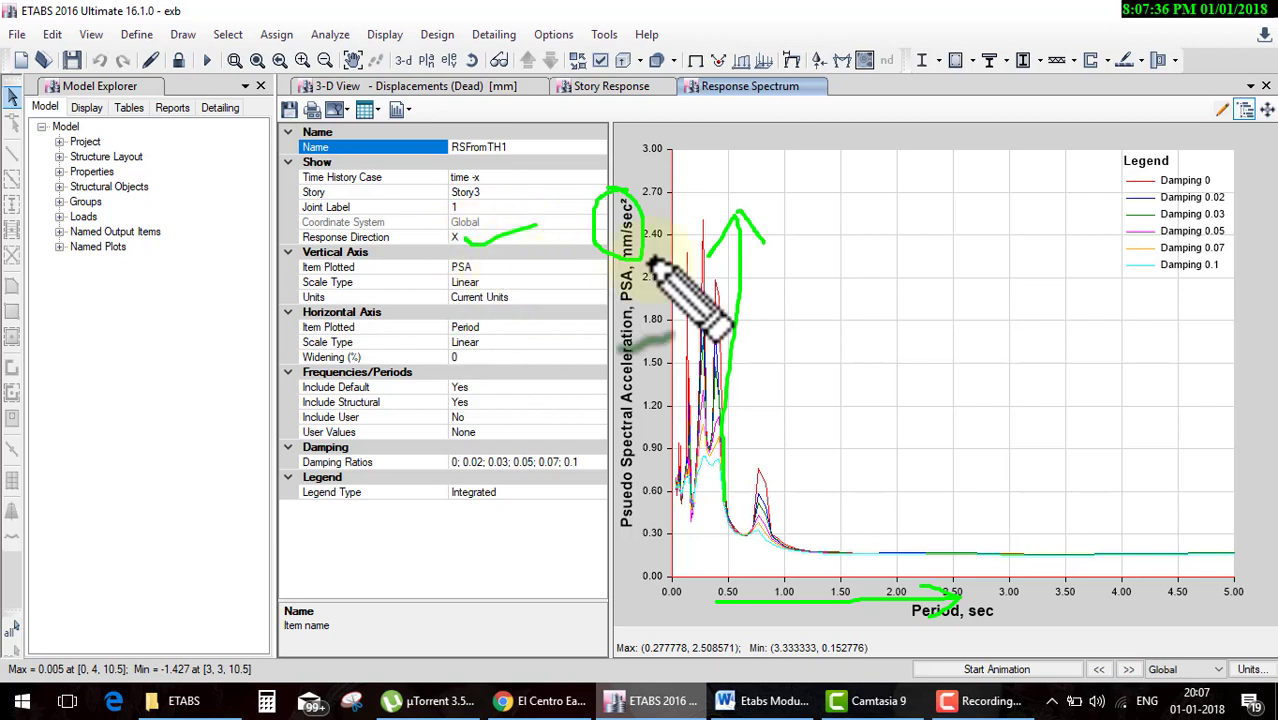
{"action": "key", "text": "Escape"}
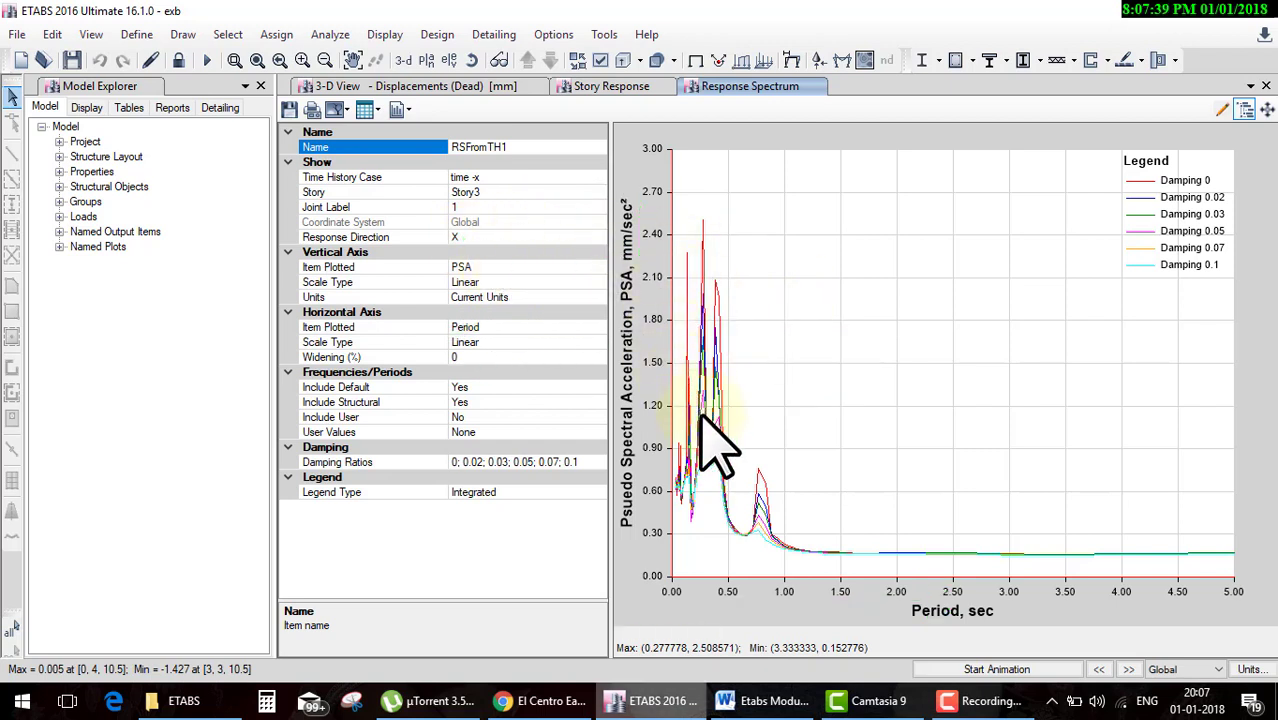
Step the spectrum's story from Story2 through Story1 to Base.
{"action": "left_click", "coordinate": [575, 194]}
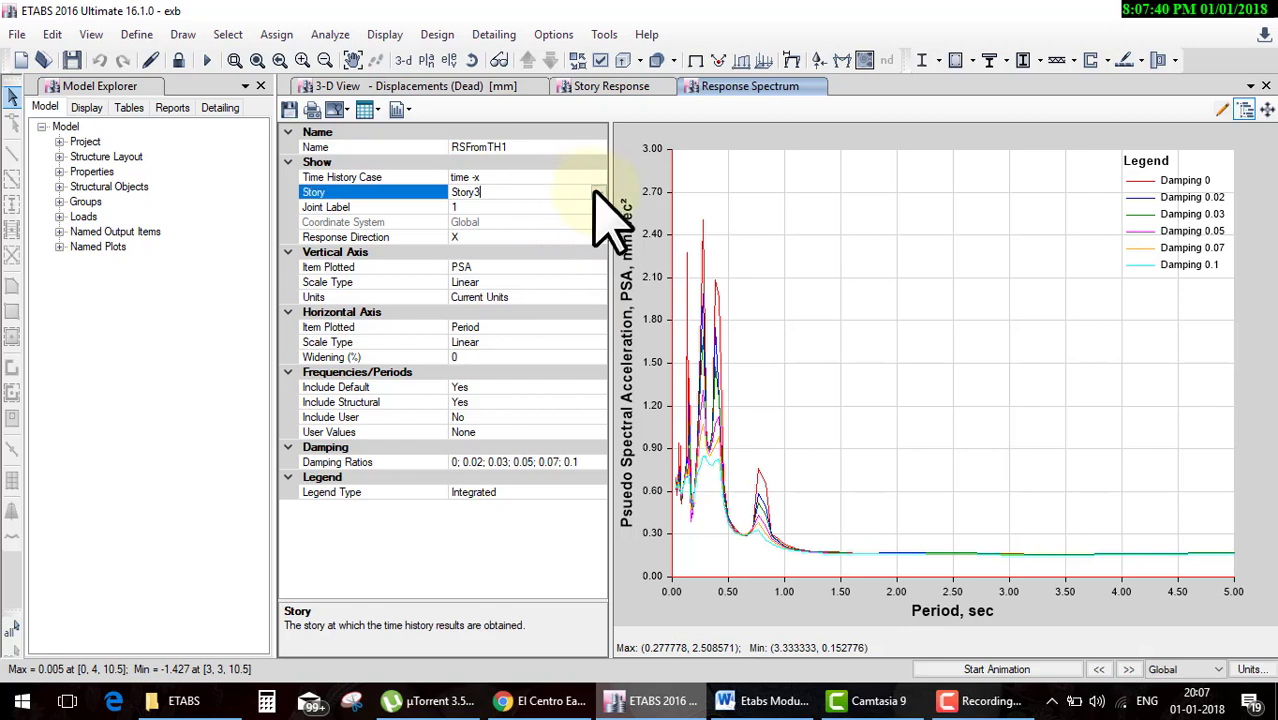
{"action": "left_click", "coordinate": [596, 192]}
{"action": "left_click", "coordinate": [520, 208]}
{"action": "scroll", "coordinate": [581, 240], "scroll_direction": "down", "scroll_amount": 1}
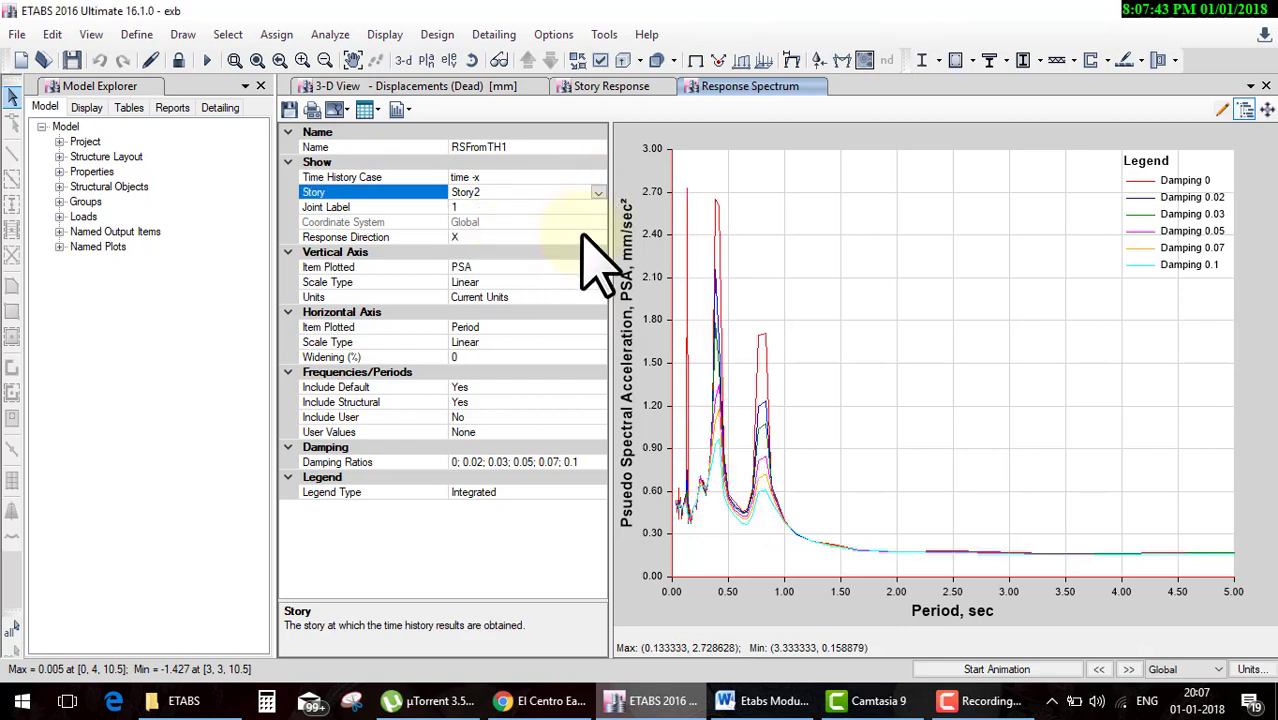
{"action": "left_click", "coordinate": [597, 192]}
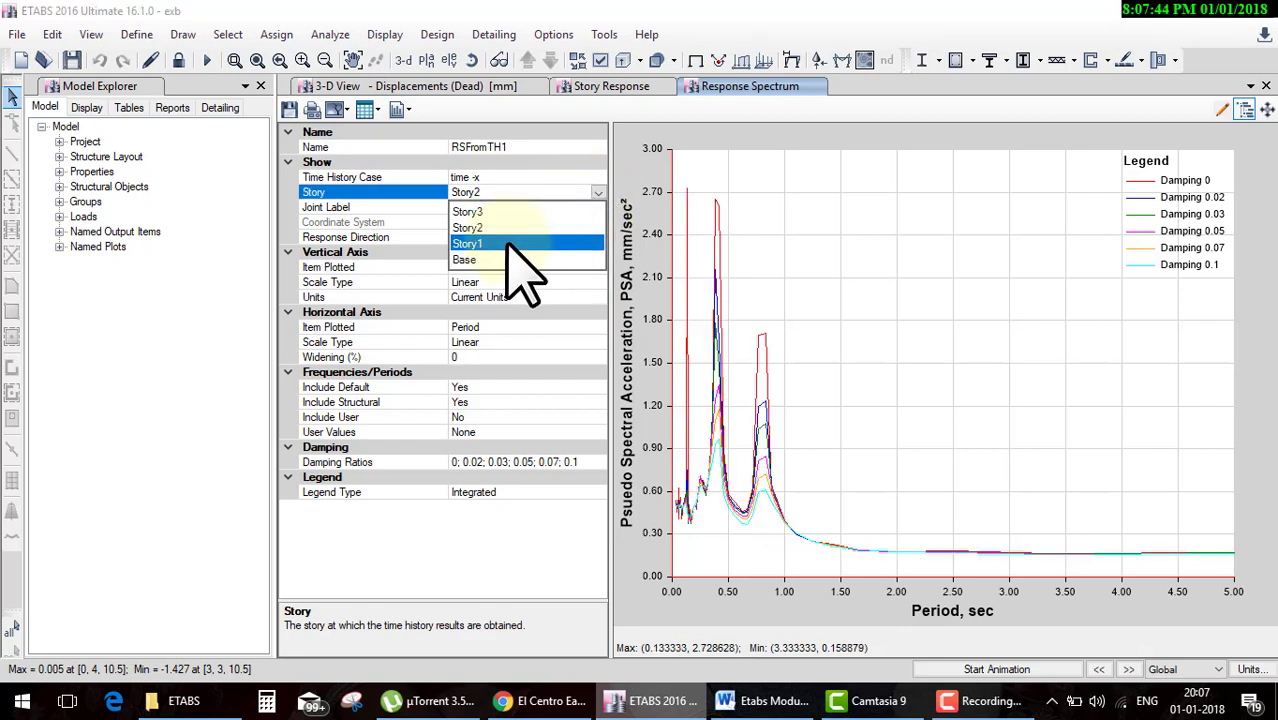
{"action": "left_click", "coordinate": [512, 238]}
{"action": "left_click", "coordinate": [597, 192]}
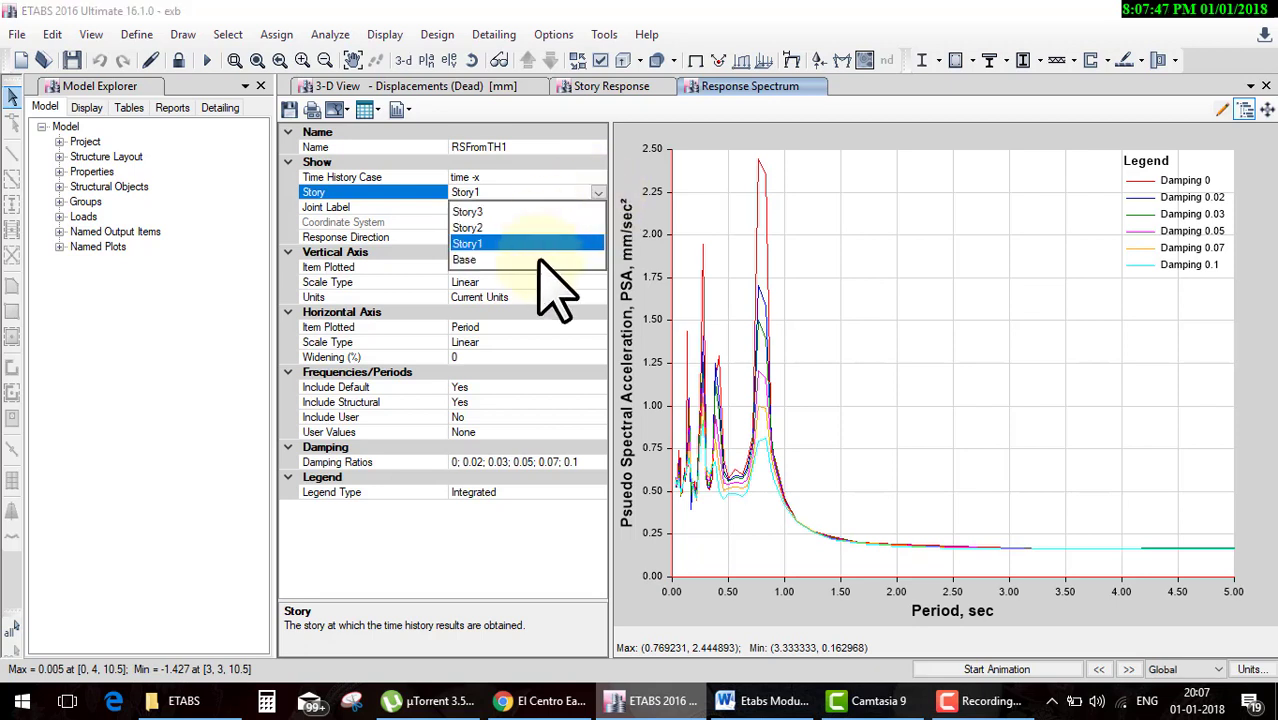
{"action": "left_click", "coordinate": [545, 248]}
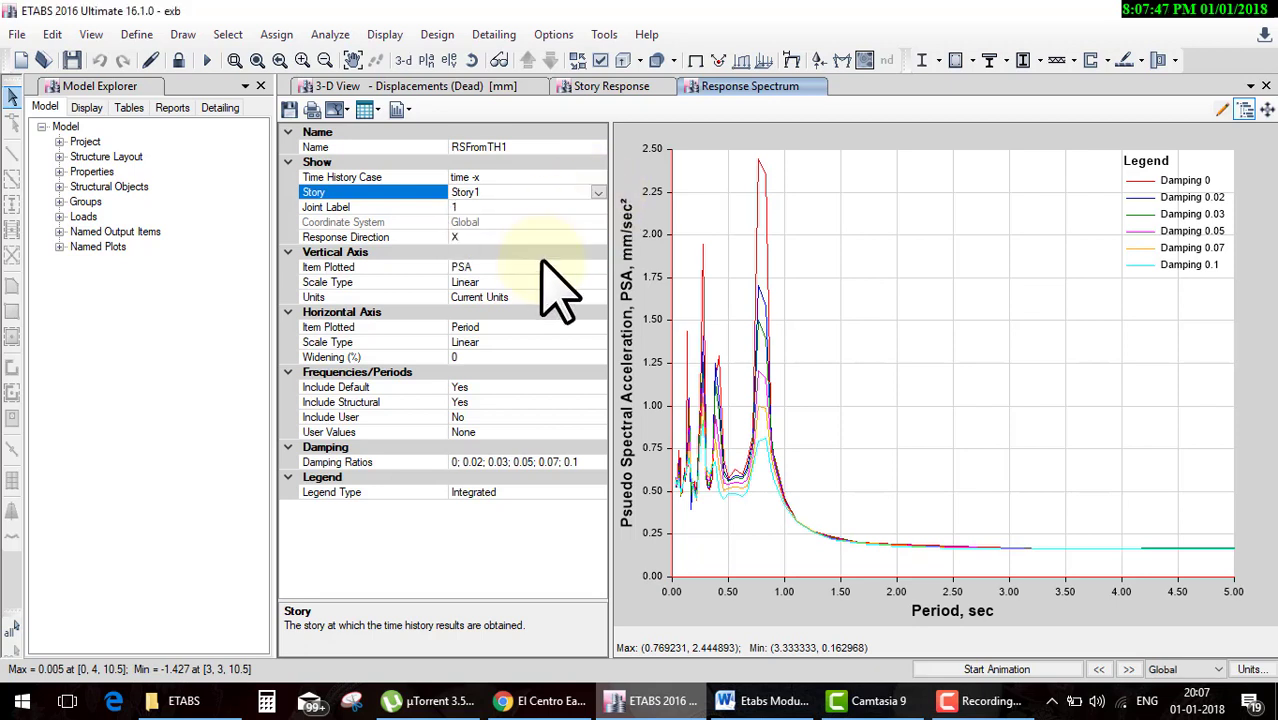
{"action": "left_click", "coordinate": [367, 110]}
{"action": "left_click", "coordinate": [410, 131]}
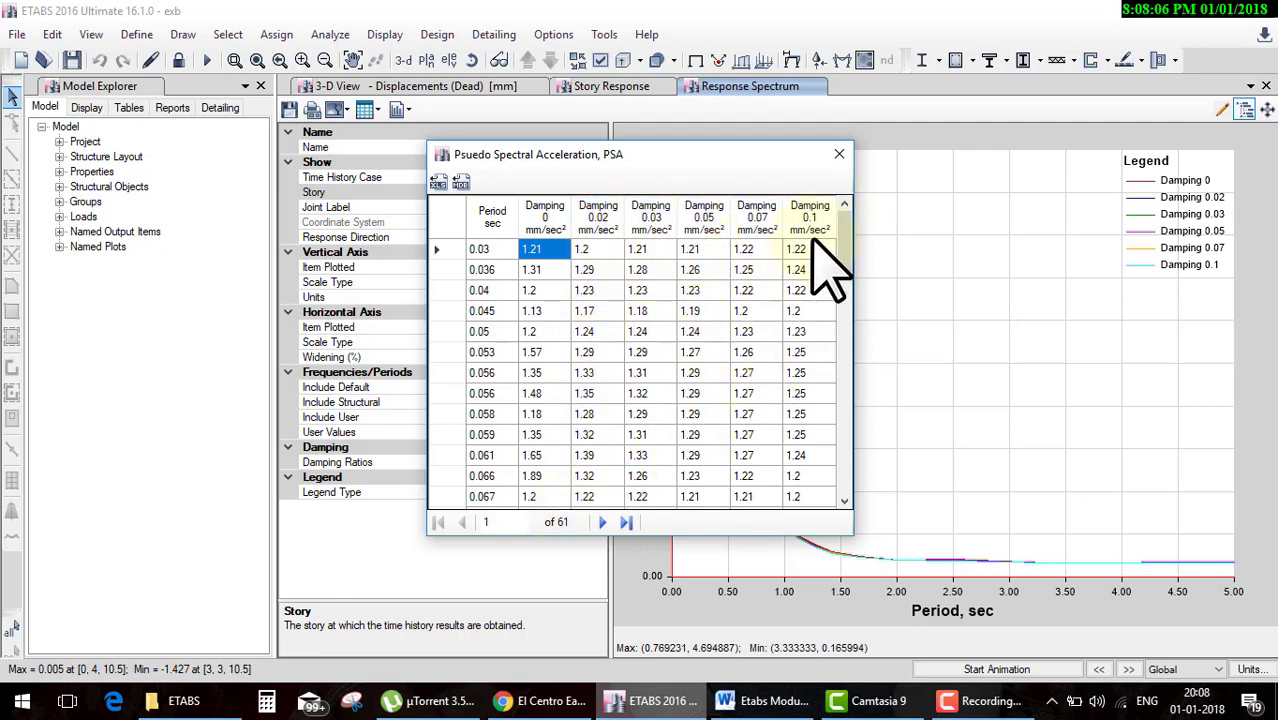
{"action": "left_click", "coordinate": [838, 155]}
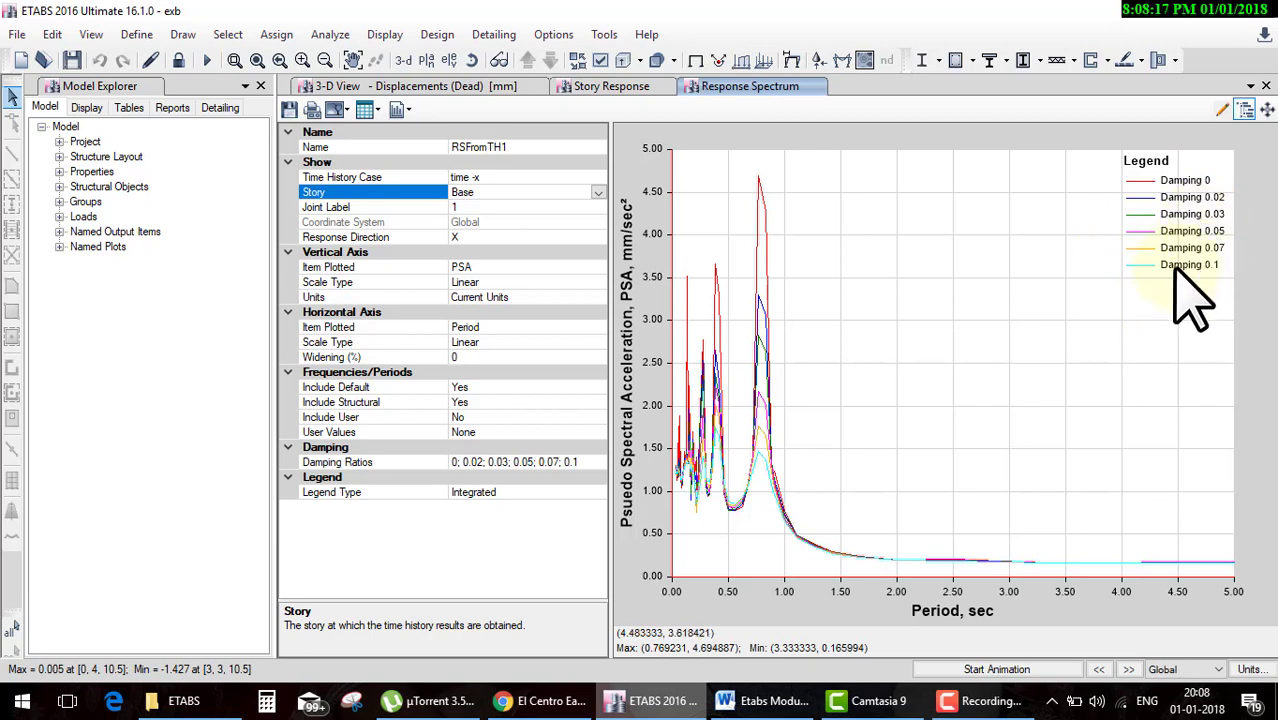
Keep joint 1 and cycle the plotted item through SA and PSV back to PSA.
{"action": "left_click", "coordinate": [581, 207]}
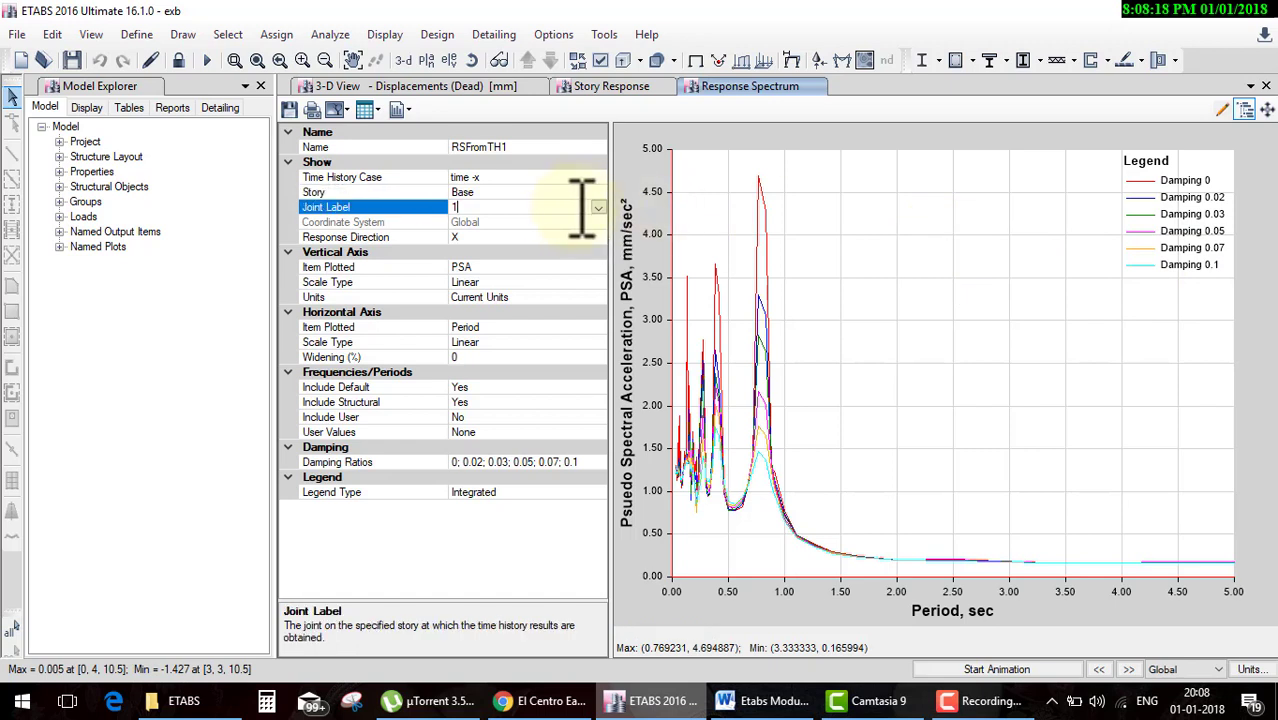
{"action": "left_click", "coordinate": [598, 208]}
{"action": "left_click", "coordinate": [598, 216]}
{"action": "left_click", "coordinate": [570, 267]}
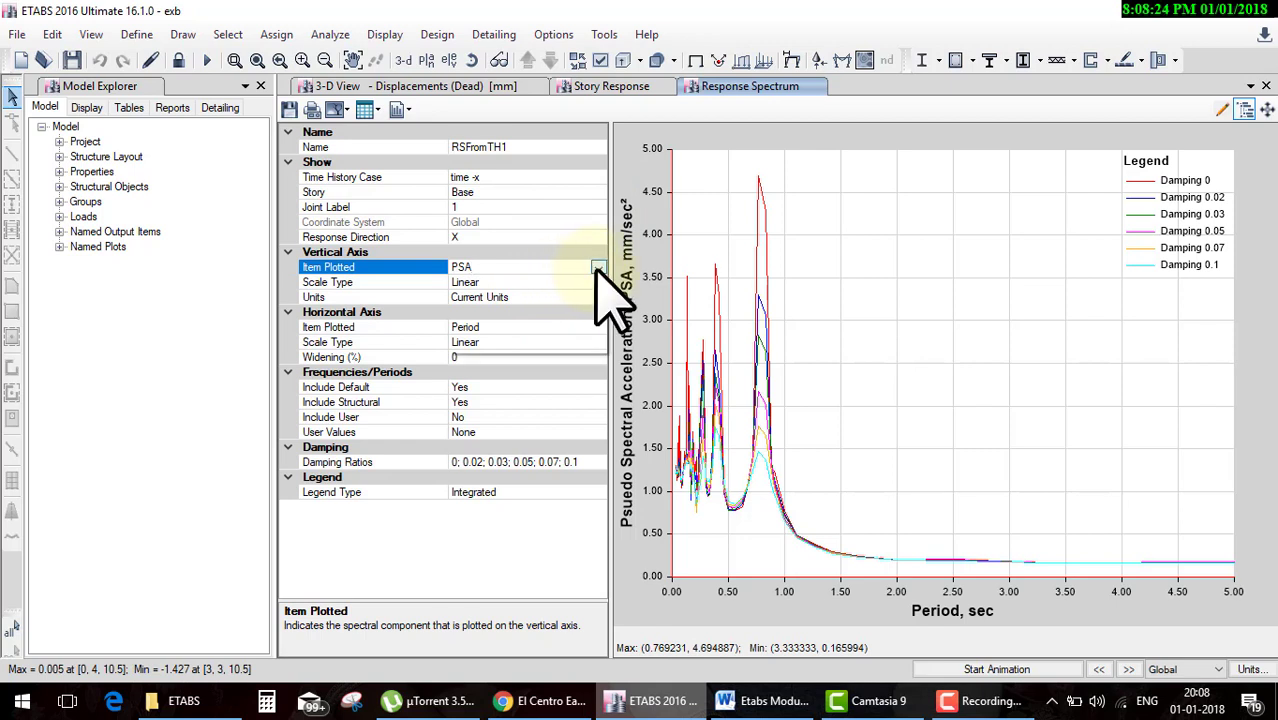
{"action": "left_click", "coordinate": [598, 268]}
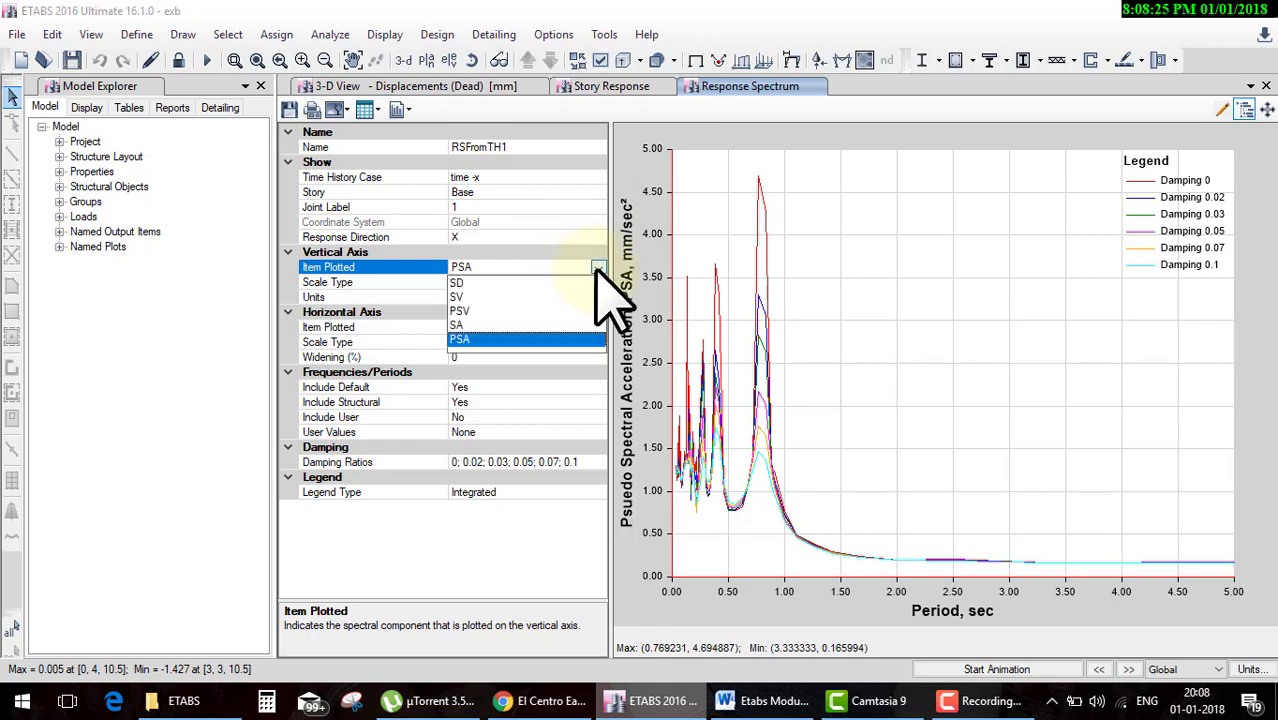
{"action": "left_click", "coordinate": [480, 325]}
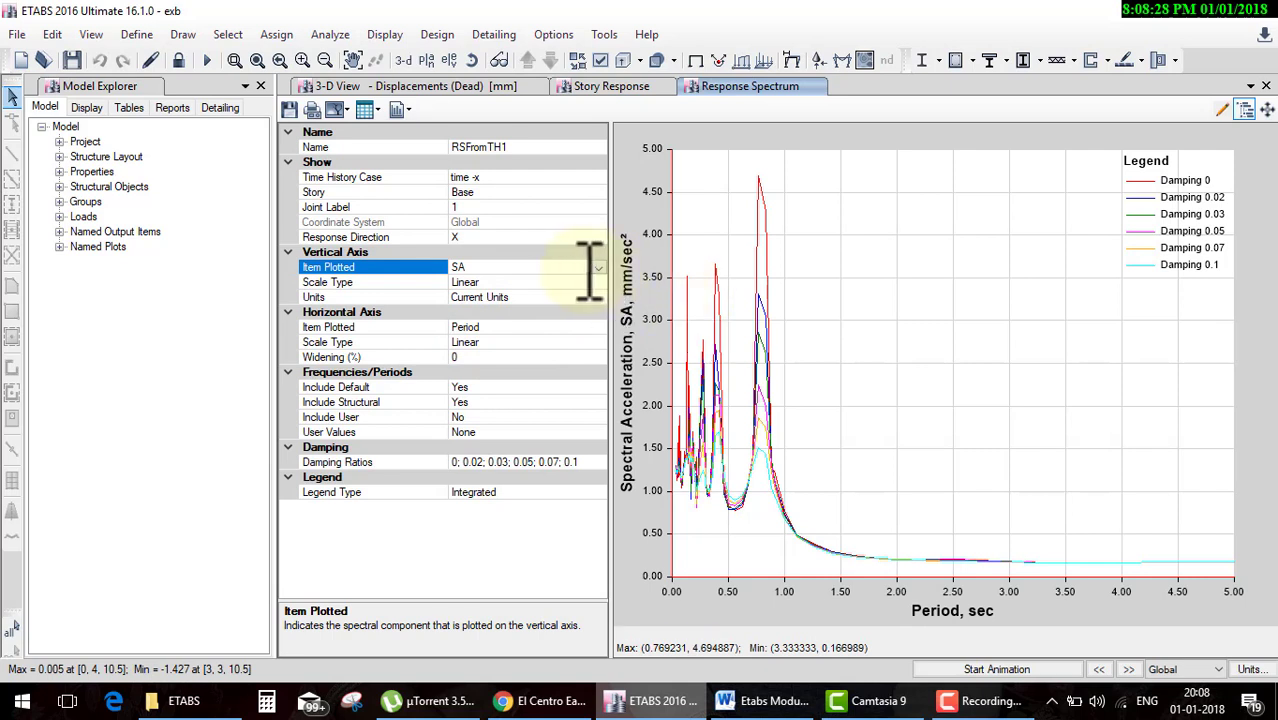
{"action": "left_click", "coordinate": [598, 268]}
{"action": "left_click", "coordinate": [495, 312]}
{"action": "left_click", "coordinate": [598, 268]}
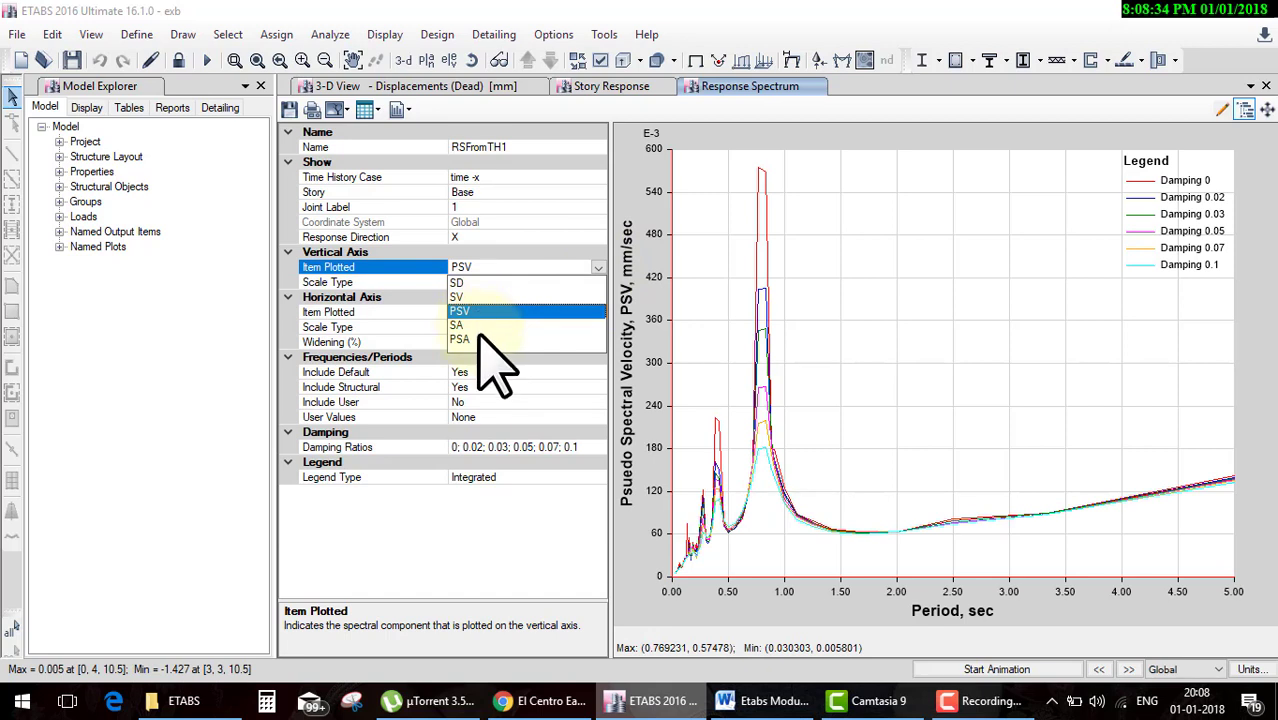
{"action": "left_click", "coordinate": [482, 339]}
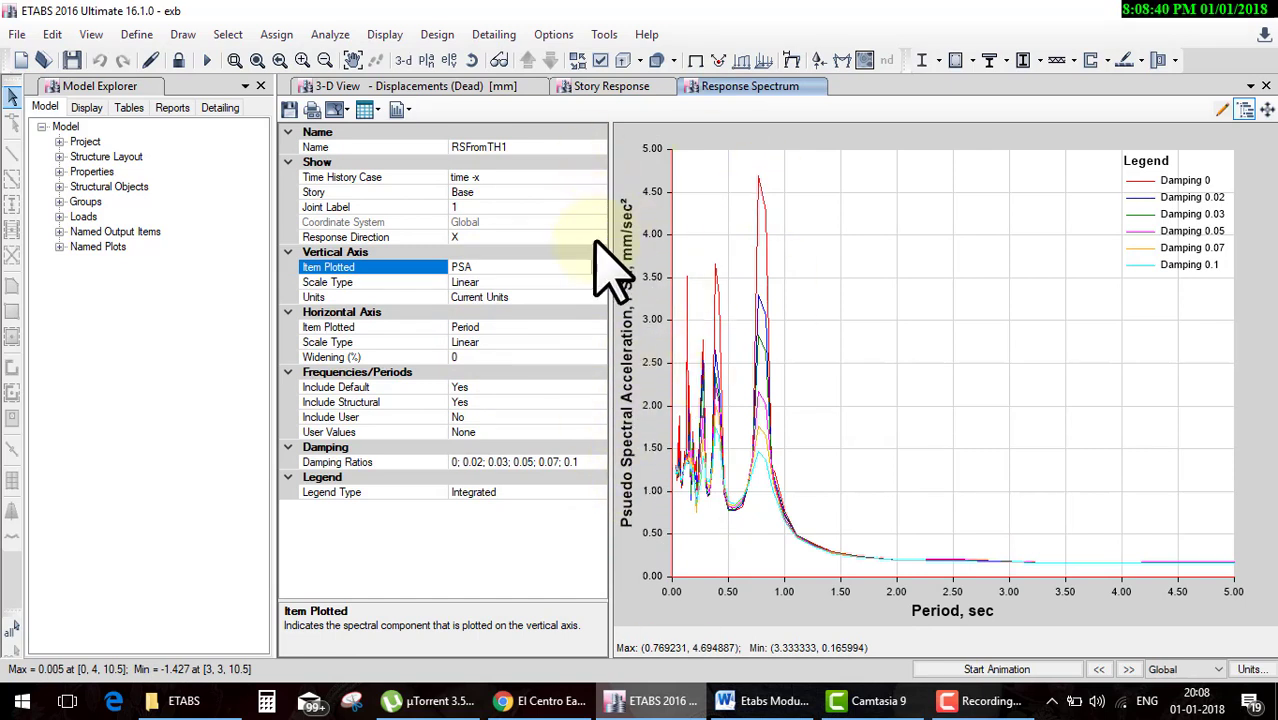
Switch the story to Story3 and plot PSV, then spectral displacement SD.
{"action": "left_click", "coordinate": [515, 192]}
{"action": "left_click", "coordinate": [597, 192]}
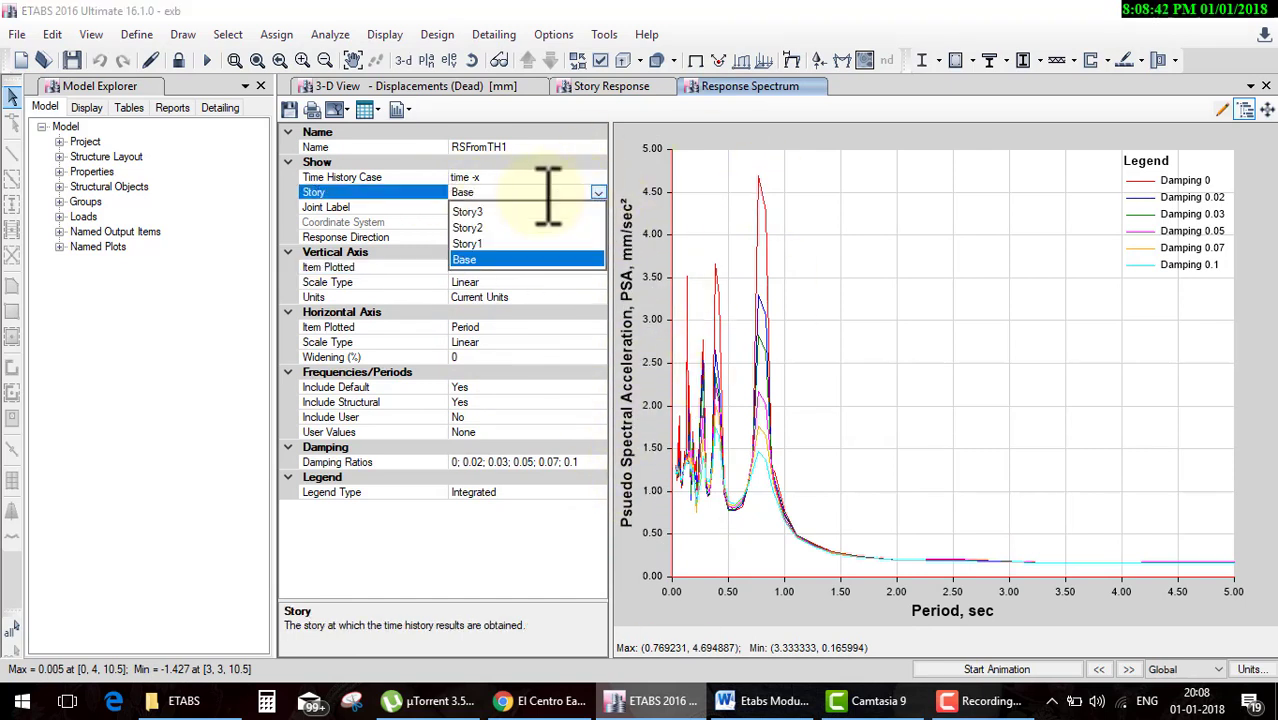
{"action": "left_click", "coordinate": [488, 259]}
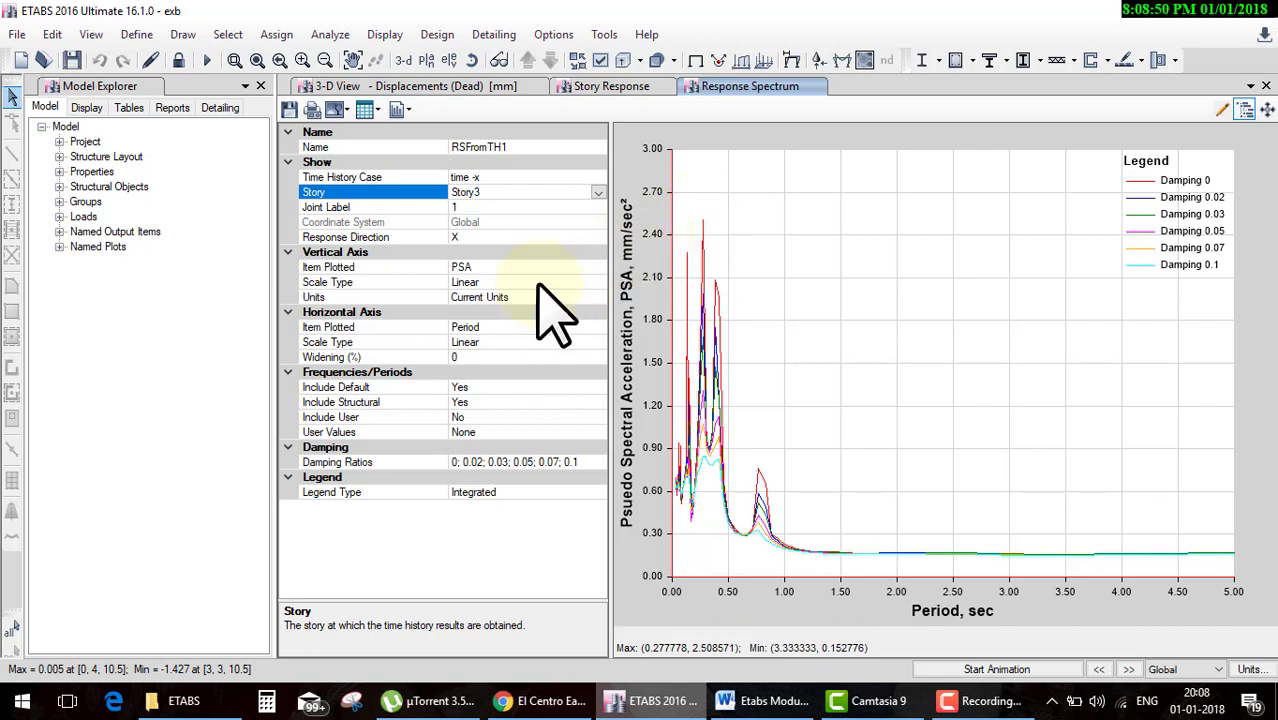
{"action": "left_click", "coordinate": [570, 267]}
{"action": "left_click", "coordinate": [597, 268]}
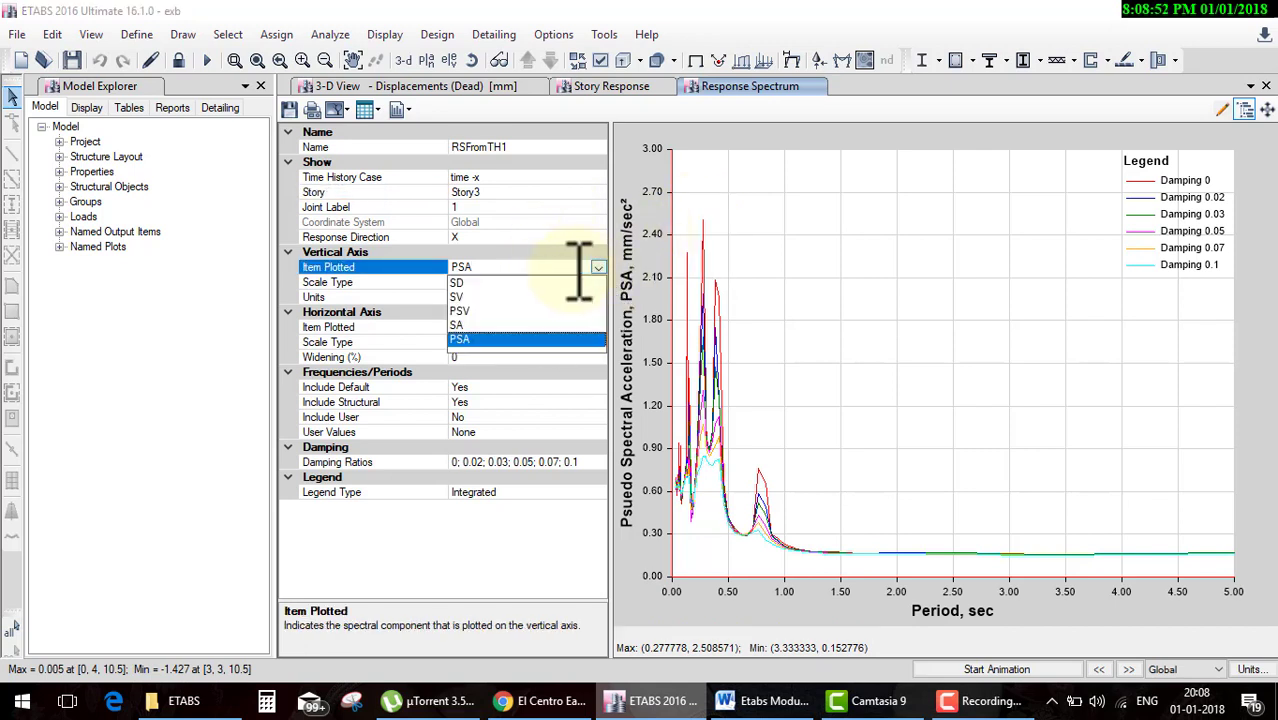
{"action": "left_click", "coordinate": [490, 326]}
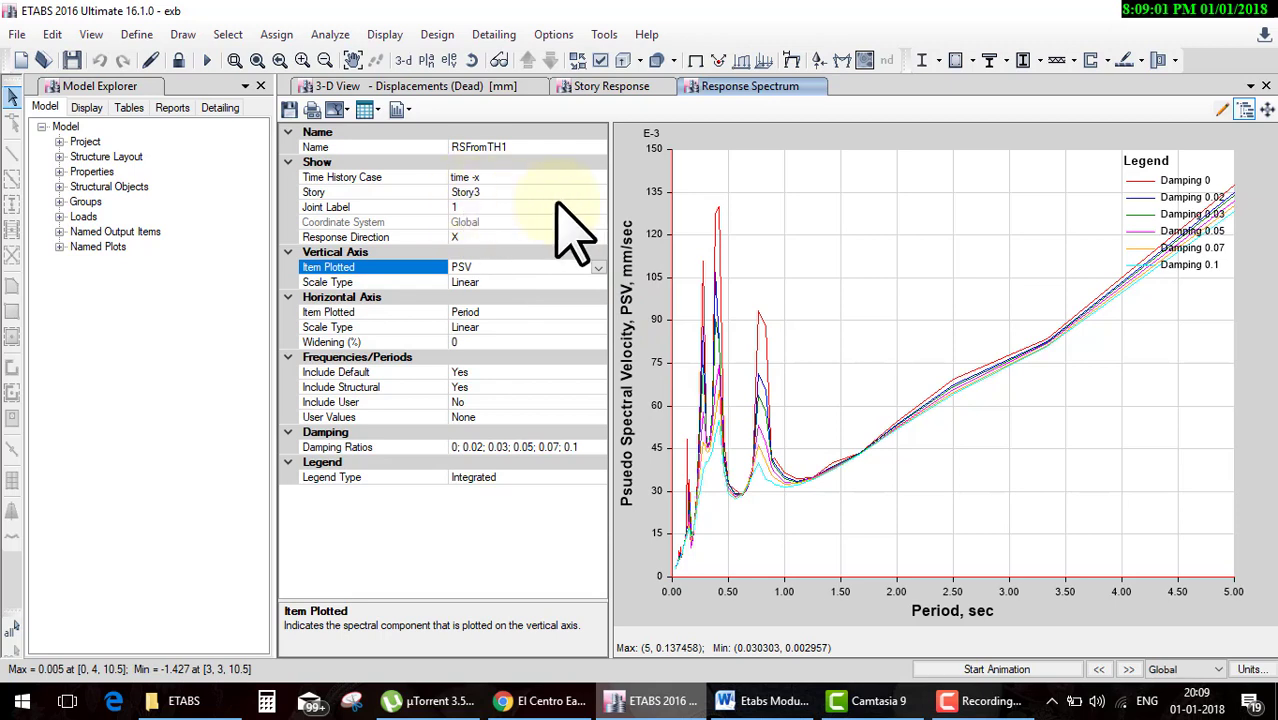
{"action": "left_click", "coordinate": [592, 267]}
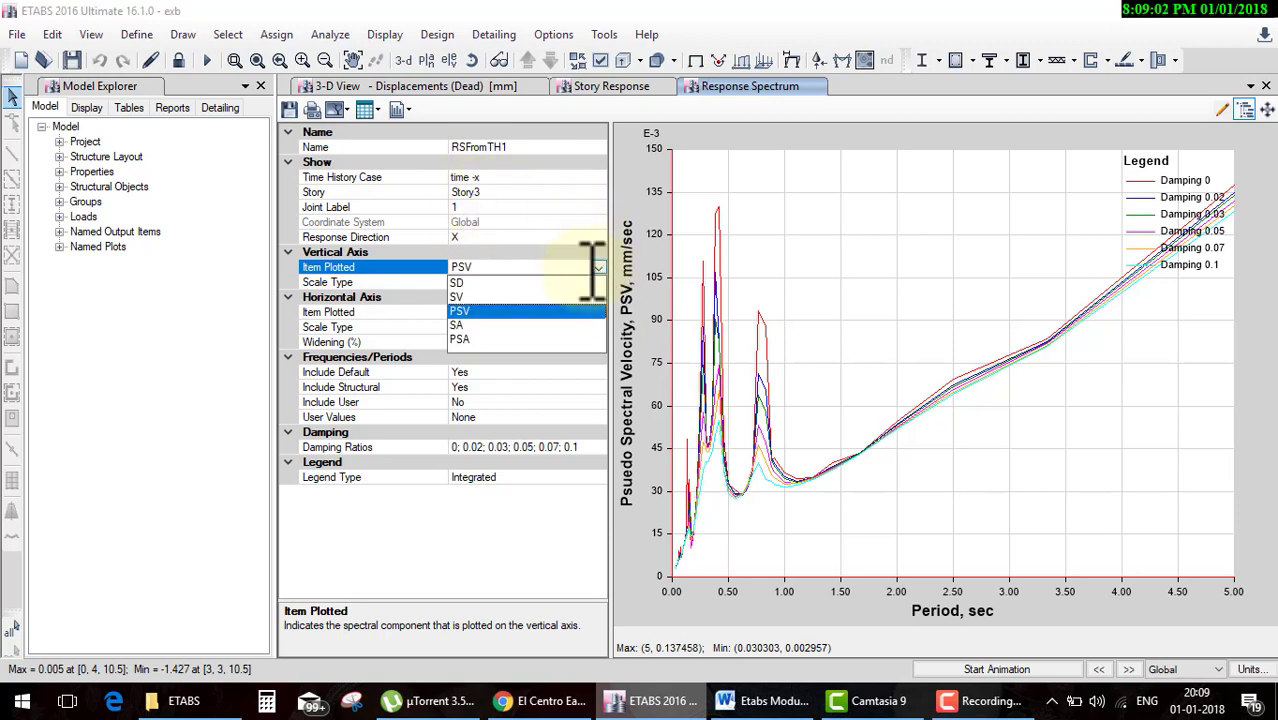
{"action": "left_click", "coordinate": [495, 283]}
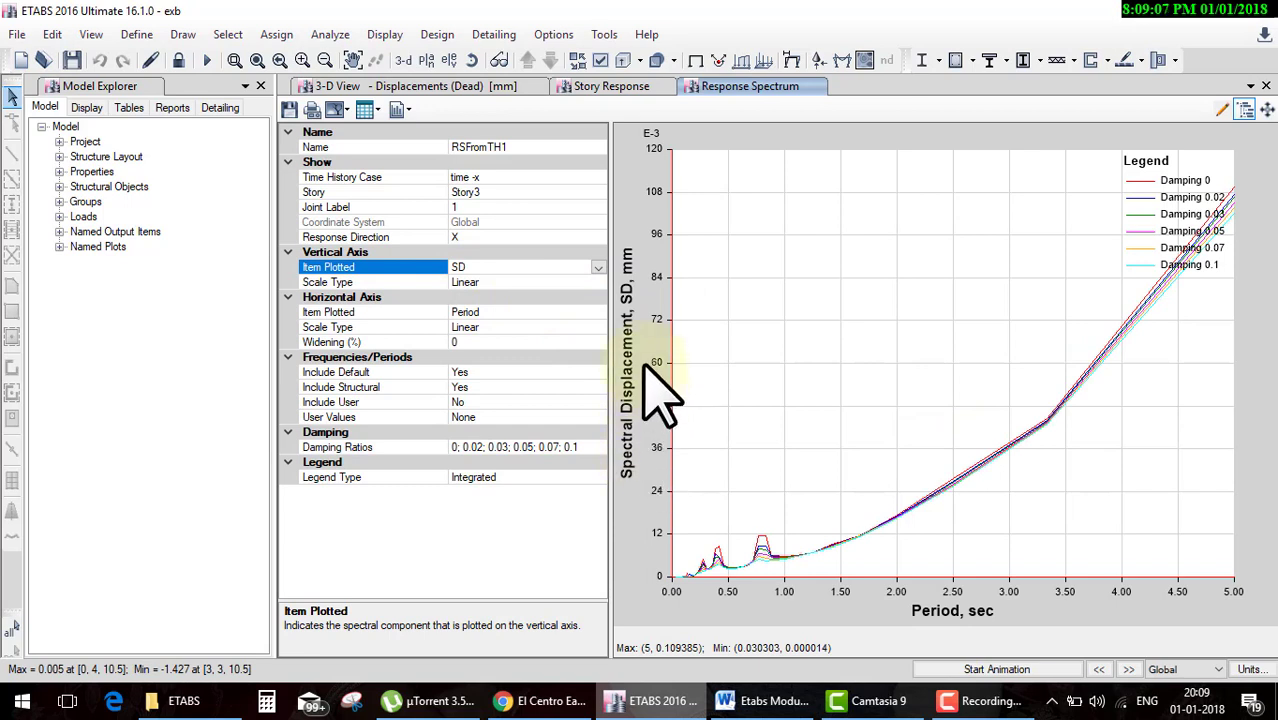
{"action": "mouse_move", "coordinate": [1120, 580]}
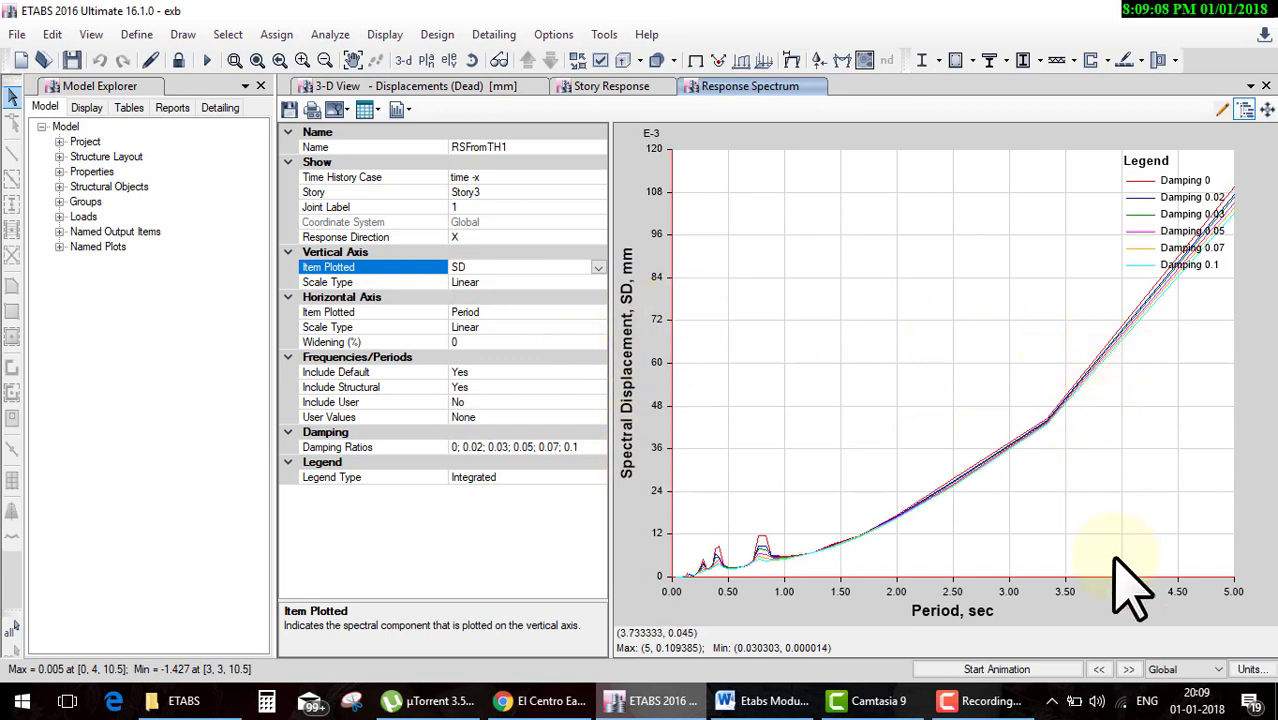
Show the SD values as a formatted table, step through its rows, and start the Excel export.
{"action": "left_click", "coordinate": [379, 112]}
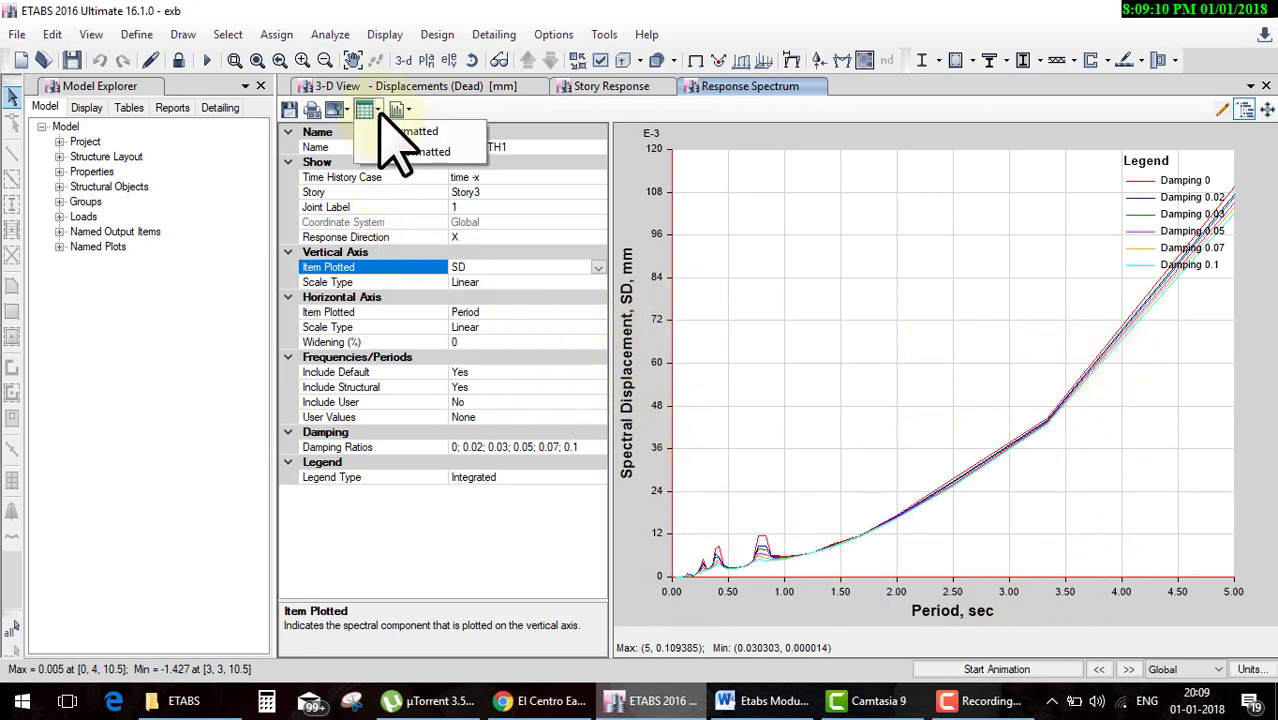
{"action": "left_click", "coordinate": [412, 129]}
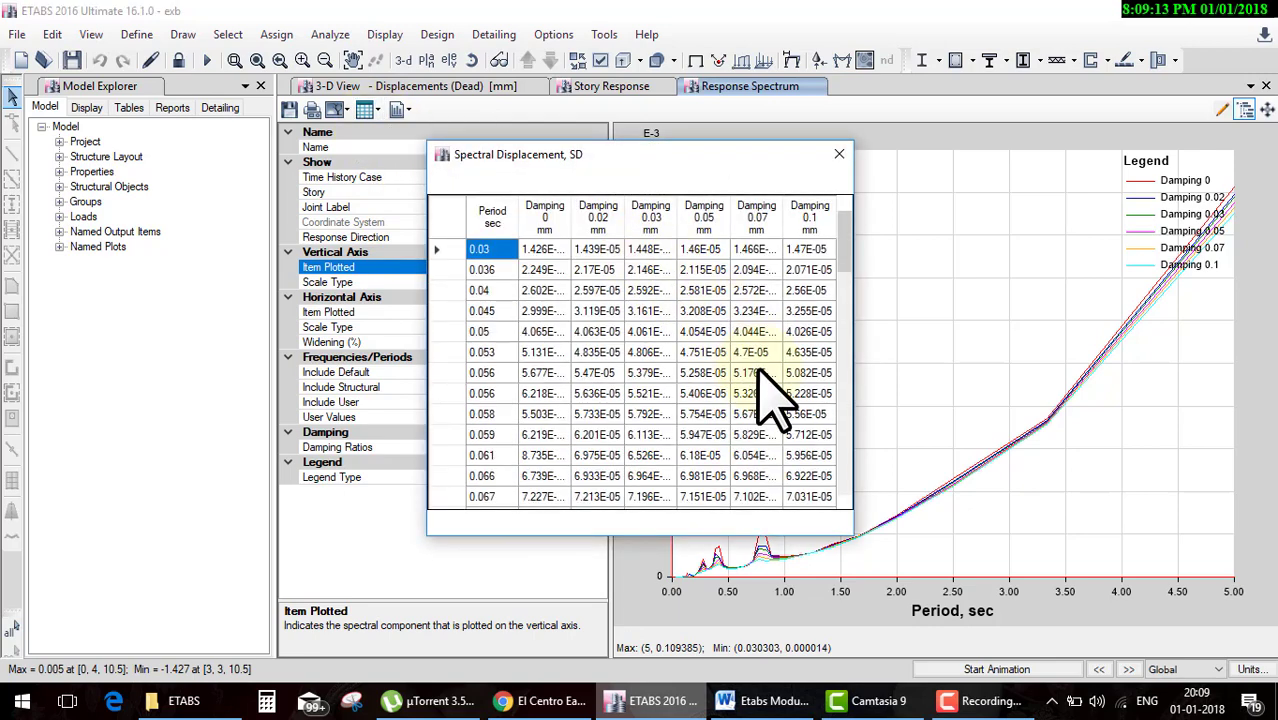
{"action": "scroll", "coordinate": [785, 465], "scroll_direction": "down", "scroll_amount": 5}
{"action": "scroll", "coordinate": [790, 350], "scroll_direction": "up", "scroll_amount": 5}
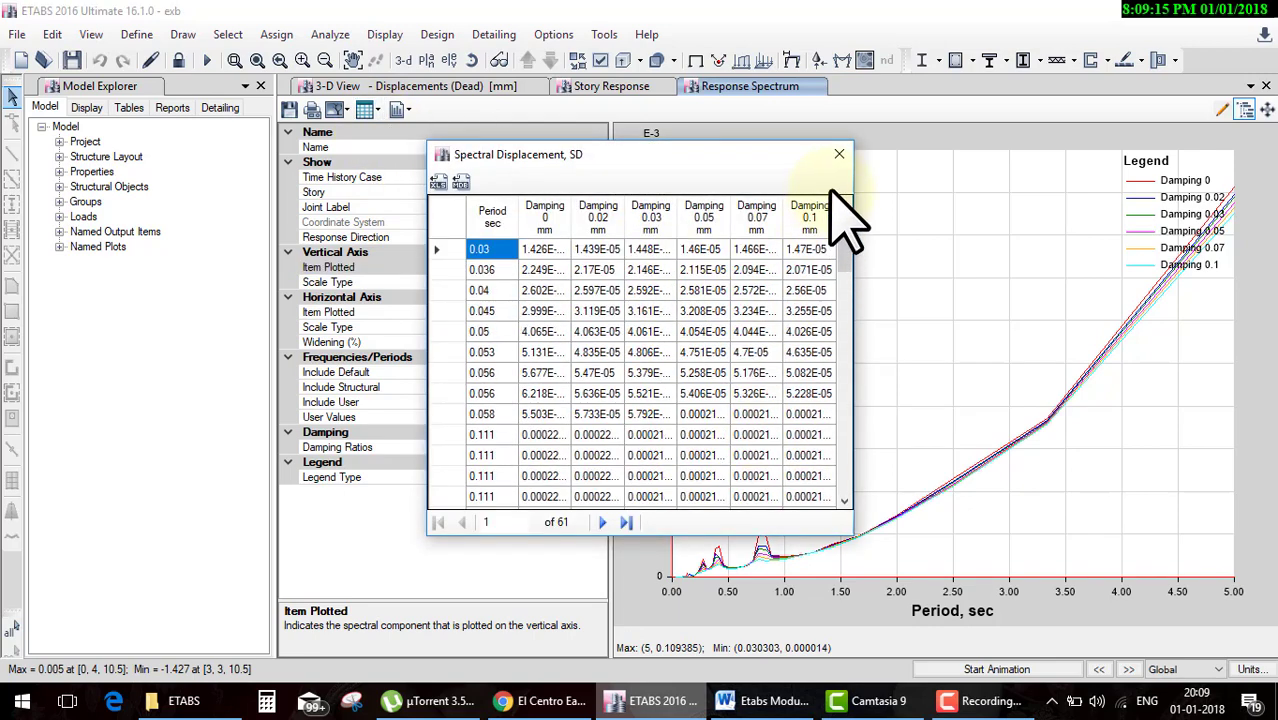
{"action": "left_click", "coordinate": [601, 522]}
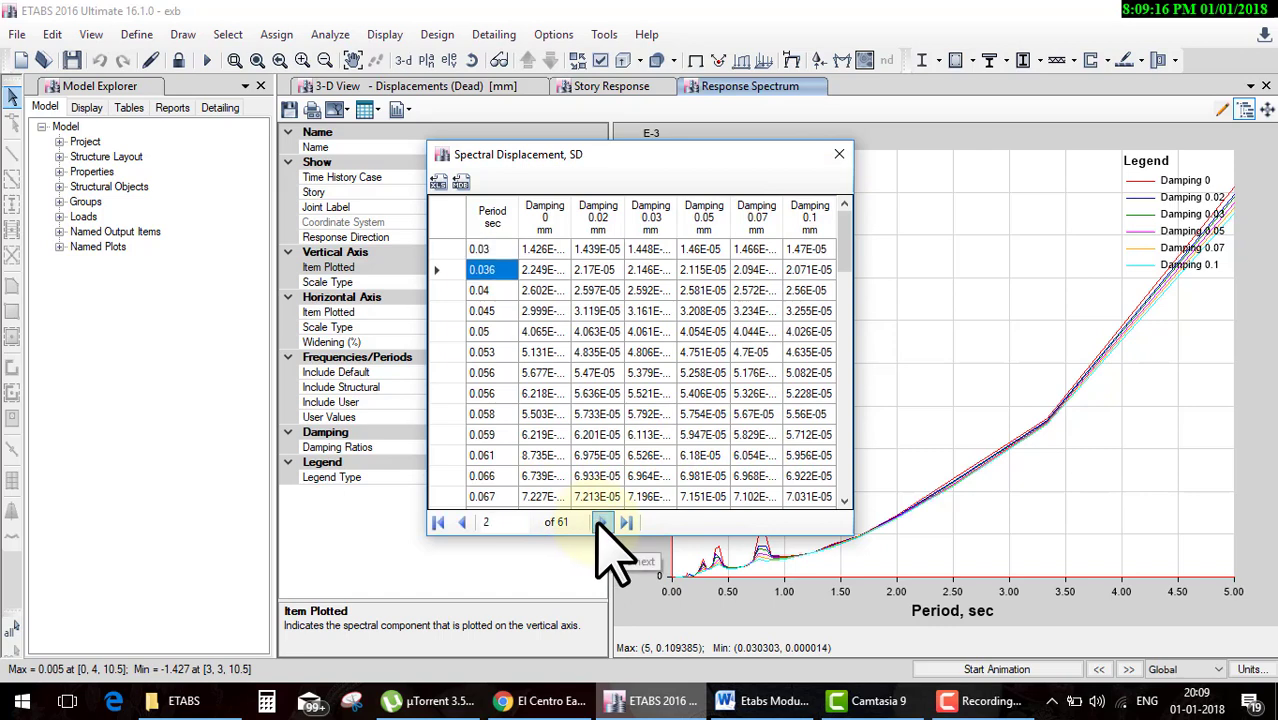
{"action": "left_click", "coordinate": [601, 522]}
{"action": "left_click", "coordinate": [601, 522]}
{"action": "left_click", "coordinate": [601, 522]}
{"action": "left_click", "coordinate": [601, 522]}
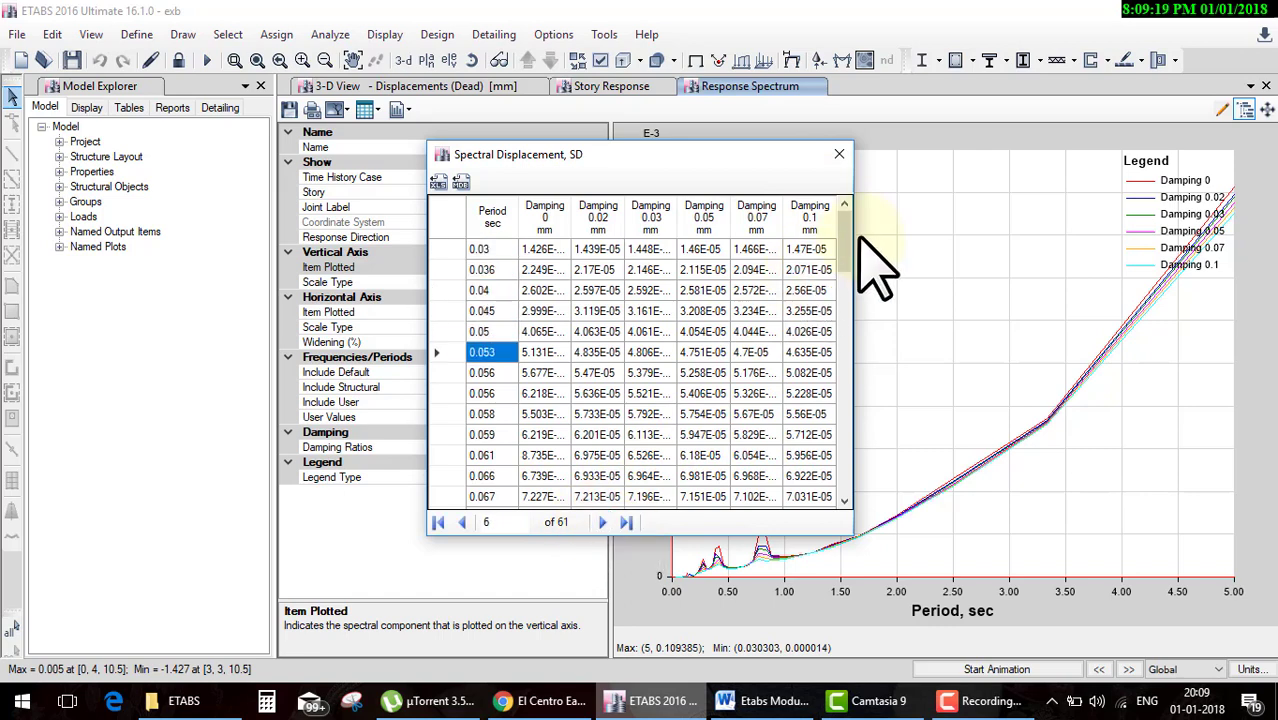
{"action": "mouse_move", "coordinate": [848, 245]}
{"action": "left_mouse_down"}
{"action": "mouse_move", "coordinate": [826, 491]}
{"action": "mouse_move", "coordinate": [848, 243]}
{"action": "left_mouse_up"}
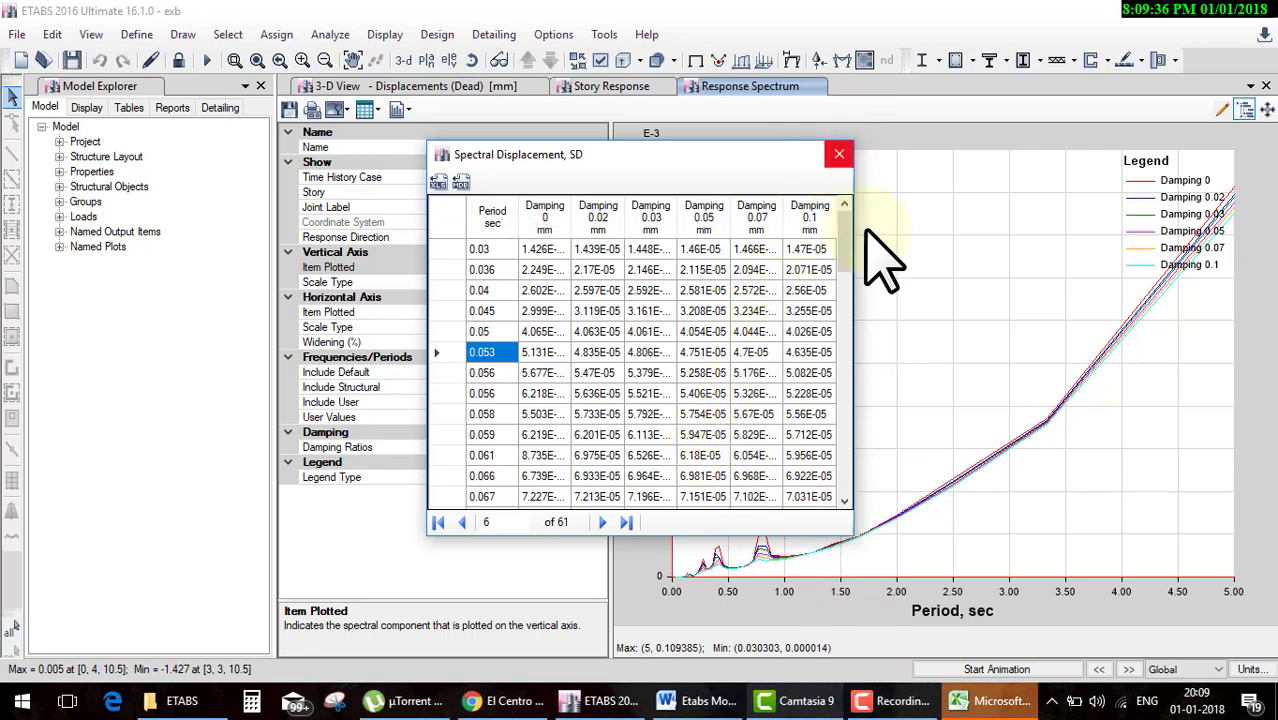
Close the ETABS SD table, maximize the exported Excel workbook and scroll through it.
{"action": "left_click", "coordinate": [958, 700]}
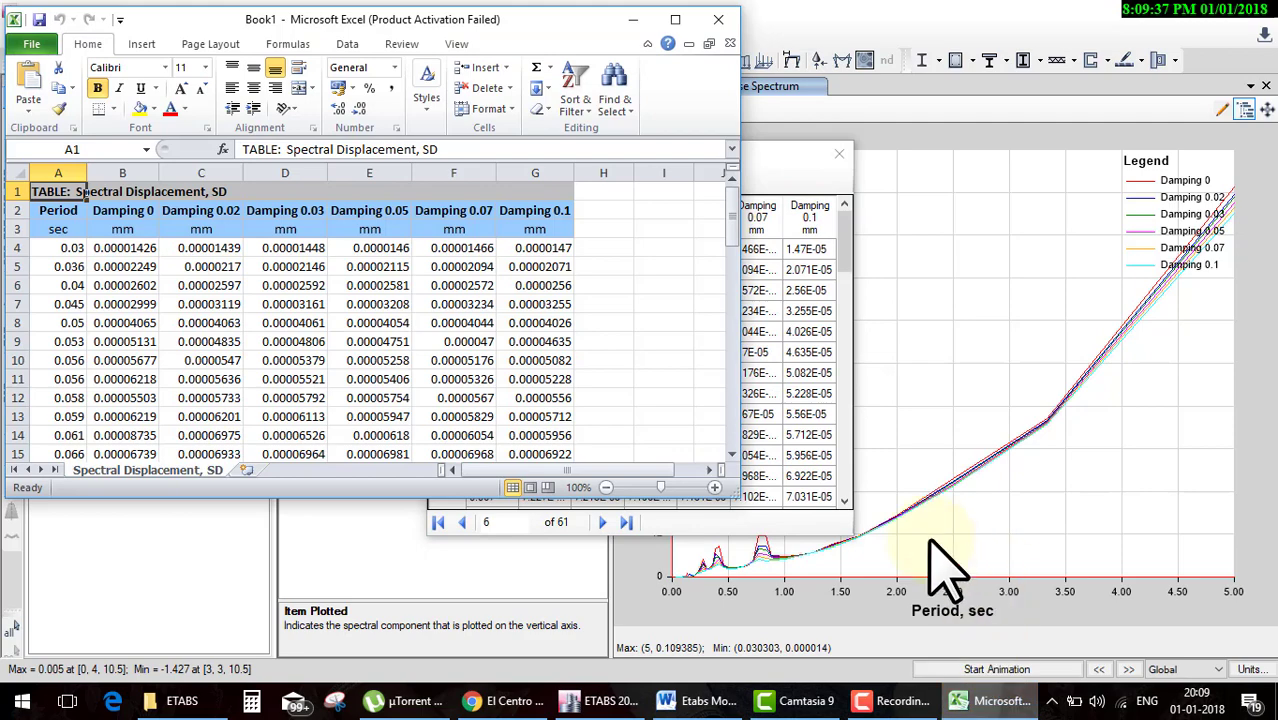
{"action": "left_click", "coordinate": [840, 155]}
{"action": "left_click", "coordinate": [958, 700]}
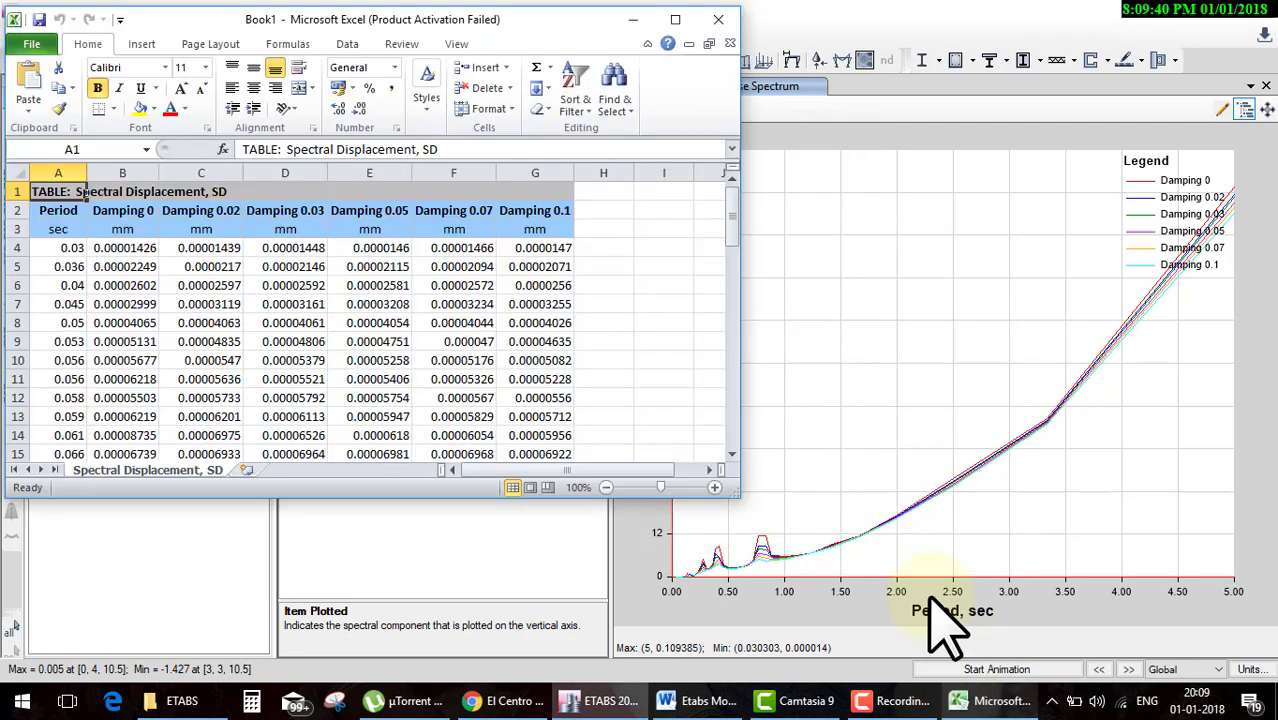
{"action": "left_click", "coordinate": [675, 20]}
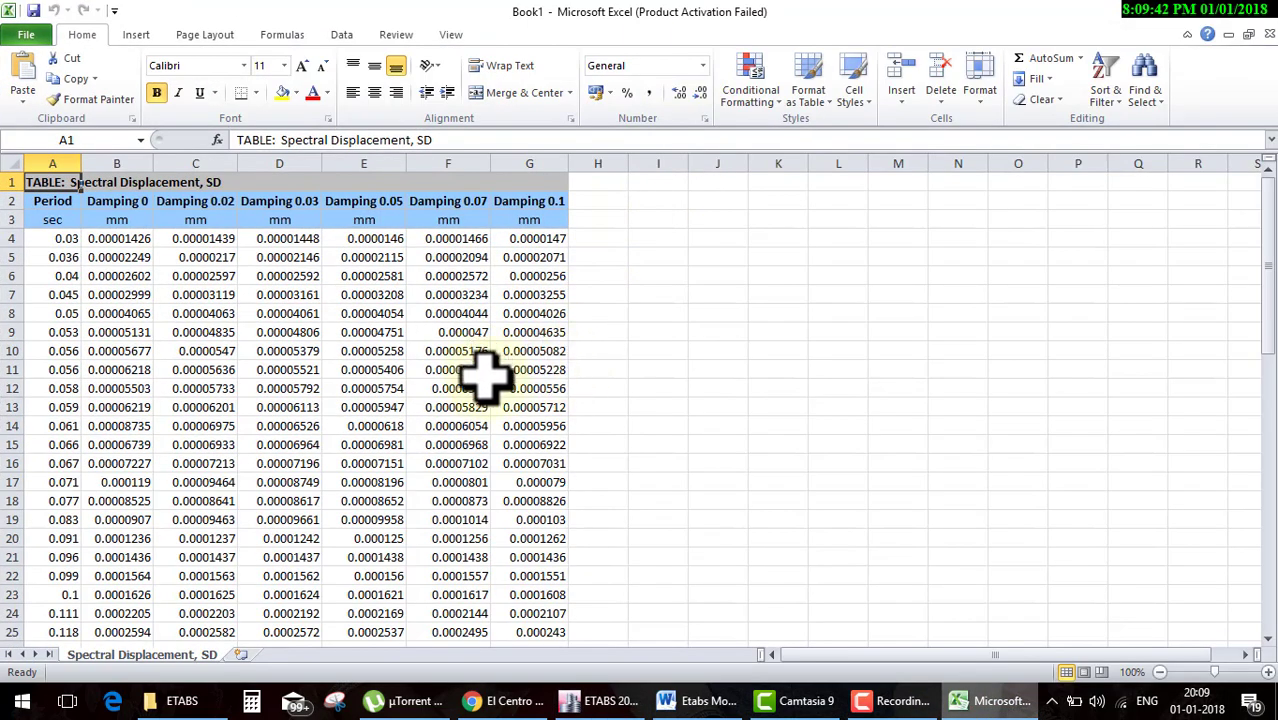
{"action": "scroll", "coordinate": [485, 378], "scroll_direction": "down", "scroll_amount": 5}
{"action": "scroll", "coordinate": [527, 470], "scroll_direction": "down", "scroll_amount": 3}
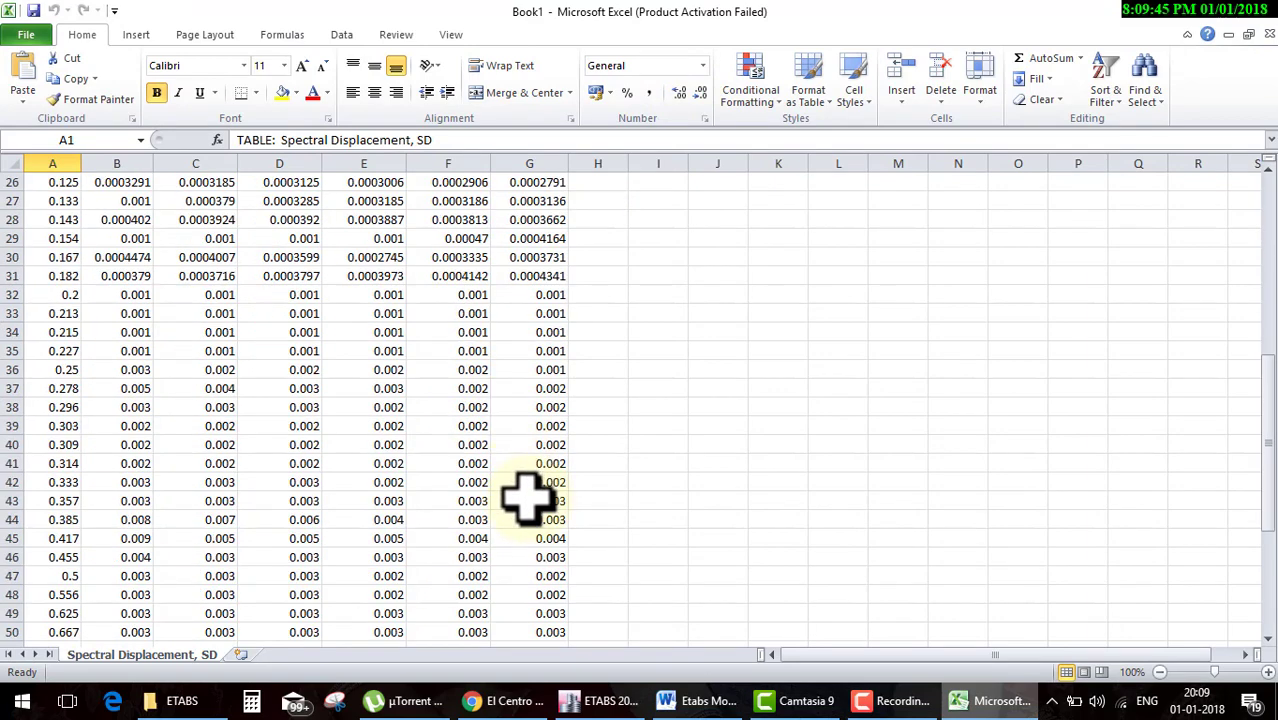
{"action": "scroll", "coordinate": [527, 498], "scroll_direction": "up", "scroll_amount": 8}
{"action": "scroll", "coordinate": [522, 492], "scroll_direction": "down", "scroll_amount": 7}
{"action": "scroll", "coordinate": [522, 492], "scroll_direction": "down", "scroll_amount": 8}
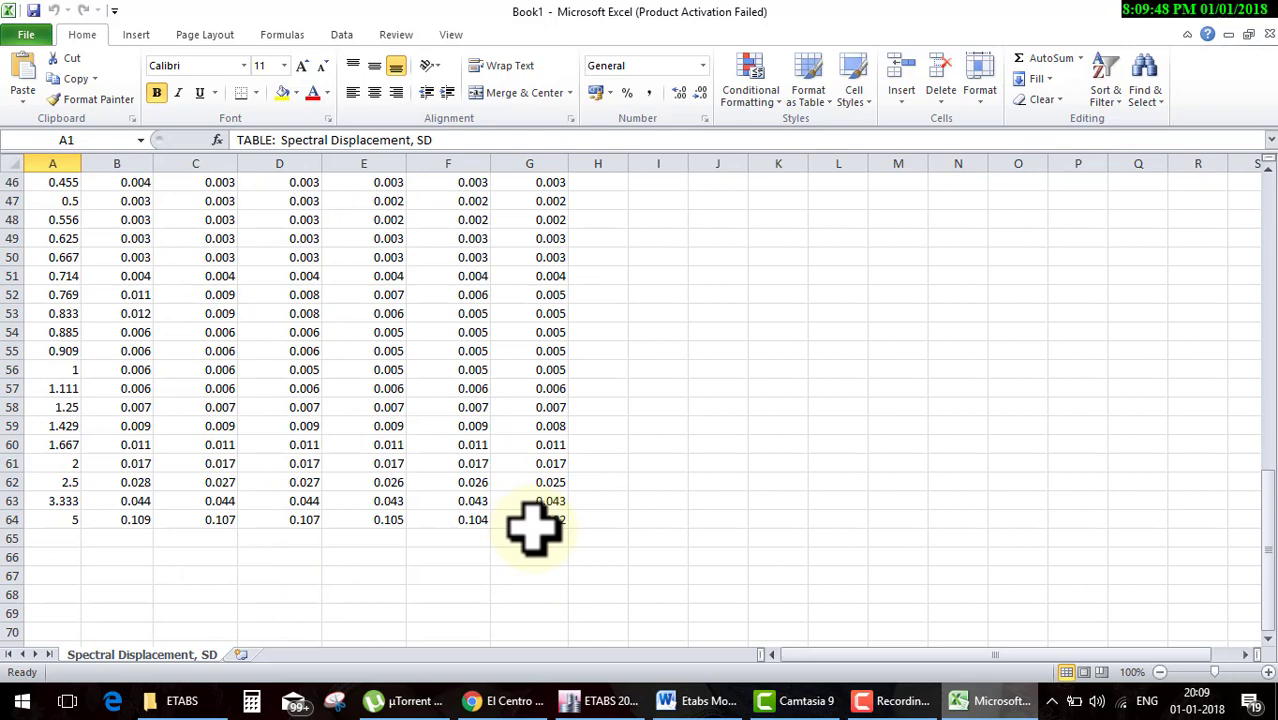
{"action": "scroll", "coordinate": [515, 532], "scroll_direction": "up", "scroll_amount": 7}
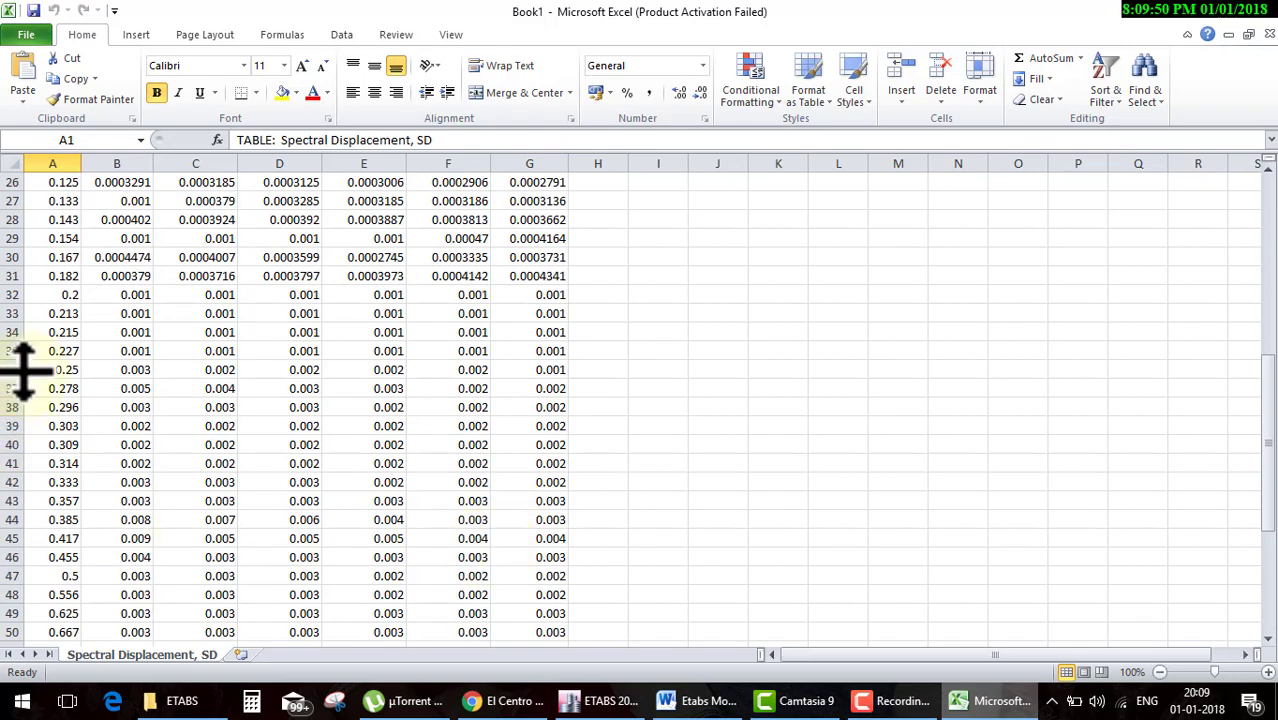
{"action": "scroll", "coordinate": [143, 512], "scroll_direction": "down", "scroll_amount": 5}
{"action": "scroll", "coordinate": [271, 465], "scroll_direction": "down", "scroll_amount": 3}
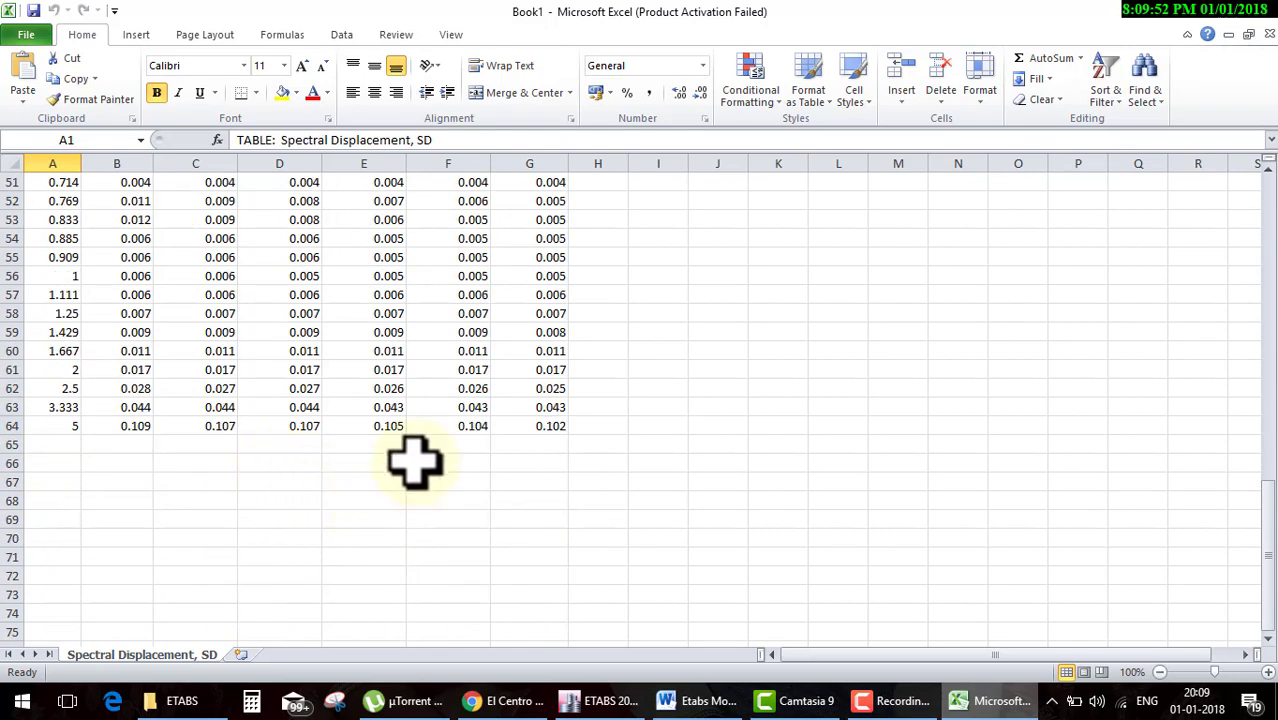
Check the last-row values G64, F64 and B64 (damping 0.1, 0.07, 0), then minimize Excel.
{"action": "left_click", "coordinate": [527, 428]}
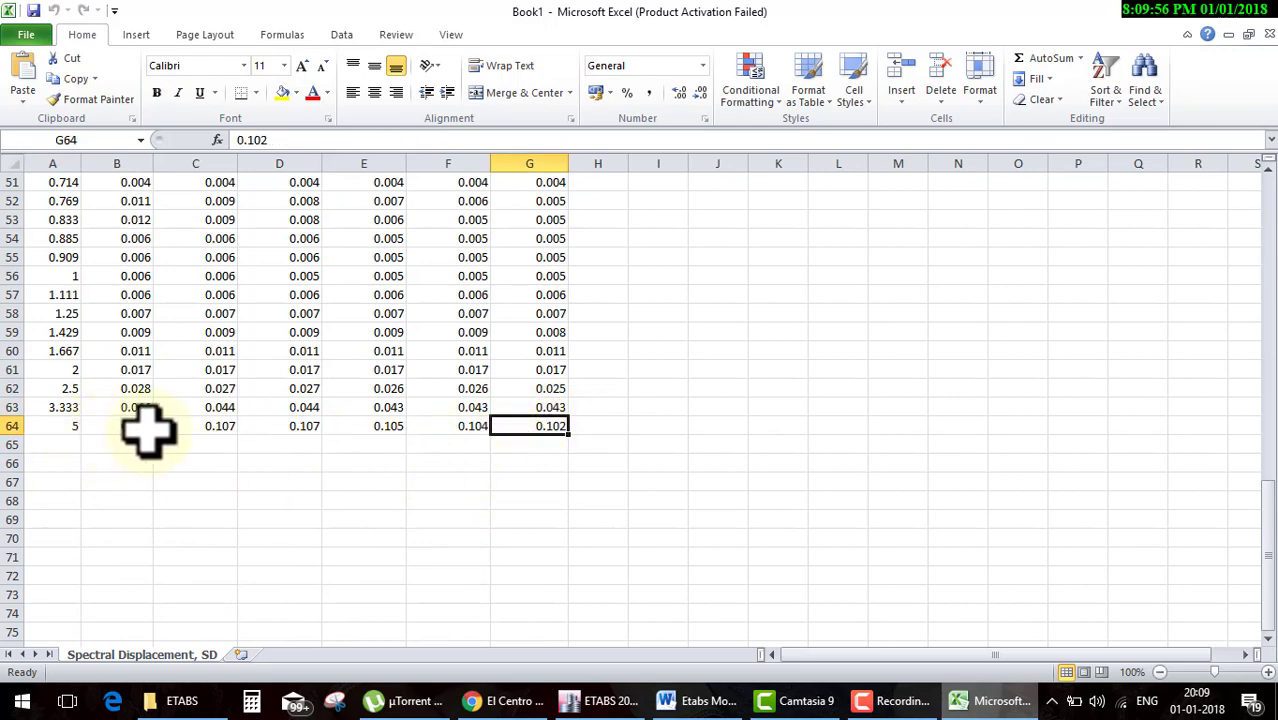
{"action": "scroll", "coordinate": [528, 442], "scroll_direction": "up", "scroll_amount": 7}
{"action": "scroll", "coordinate": [528, 442], "scroll_direction": "up", "scroll_amount": 5}
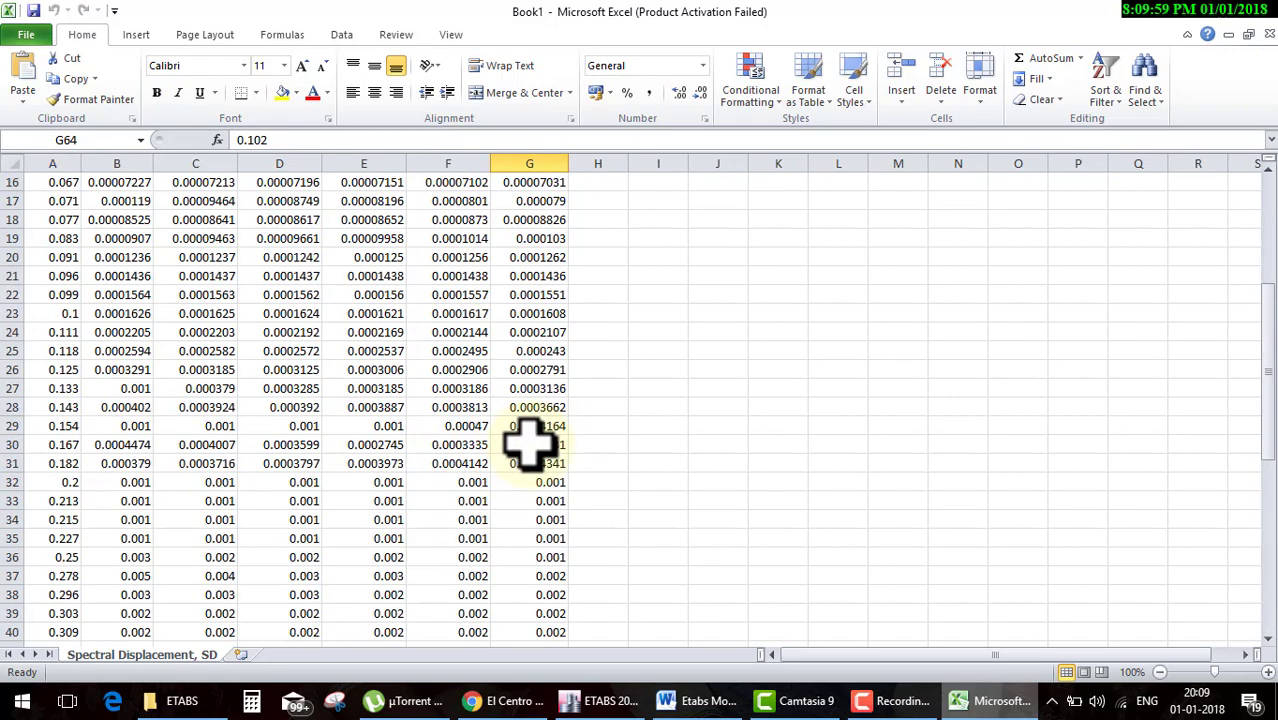
{"action": "scroll", "coordinate": [528, 442], "scroll_direction": "up", "scroll_amount": 5}
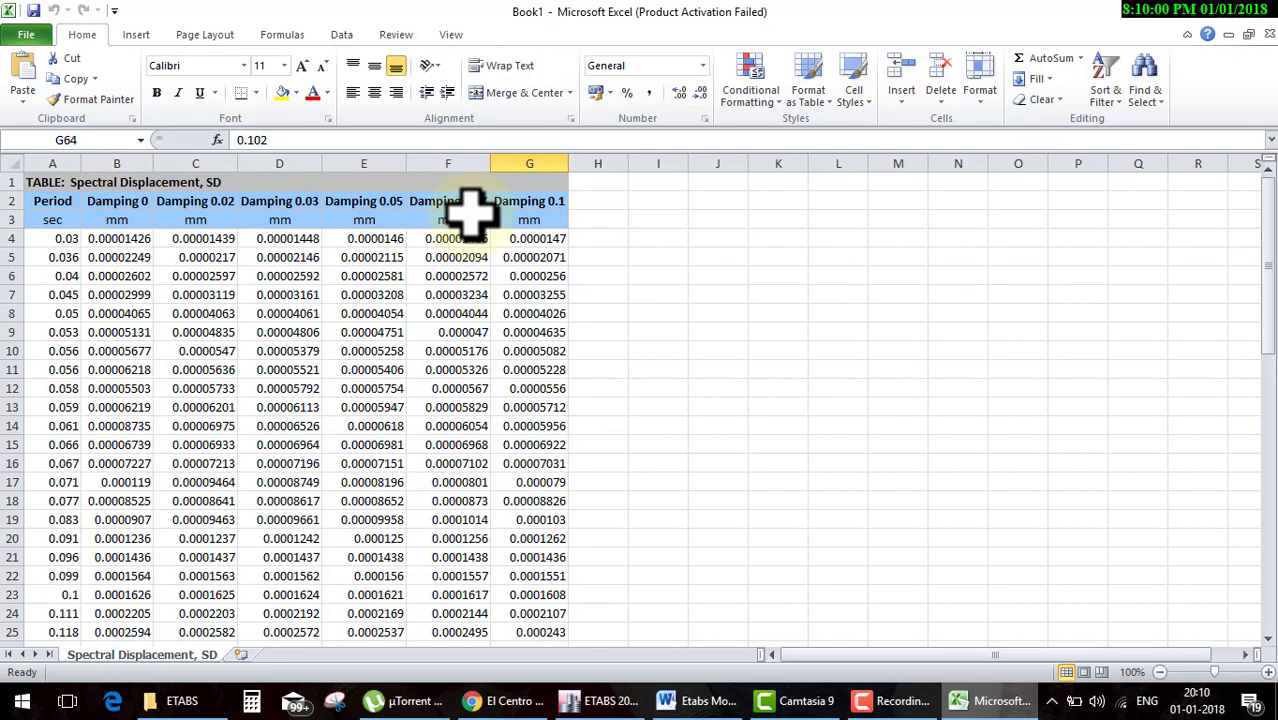
{"action": "scroll", "coordinate": [465, 260], "scroll_direction": "down", "scroll_amount": 15}
{"action": "scroll", "coordinate": [460, 360], "scroll_direction": "down", "scroll_amount": 6}
{"action": "scroll", "coordinate": [467, 400], "scroll_direction": "up", "scroll_amount": 6}
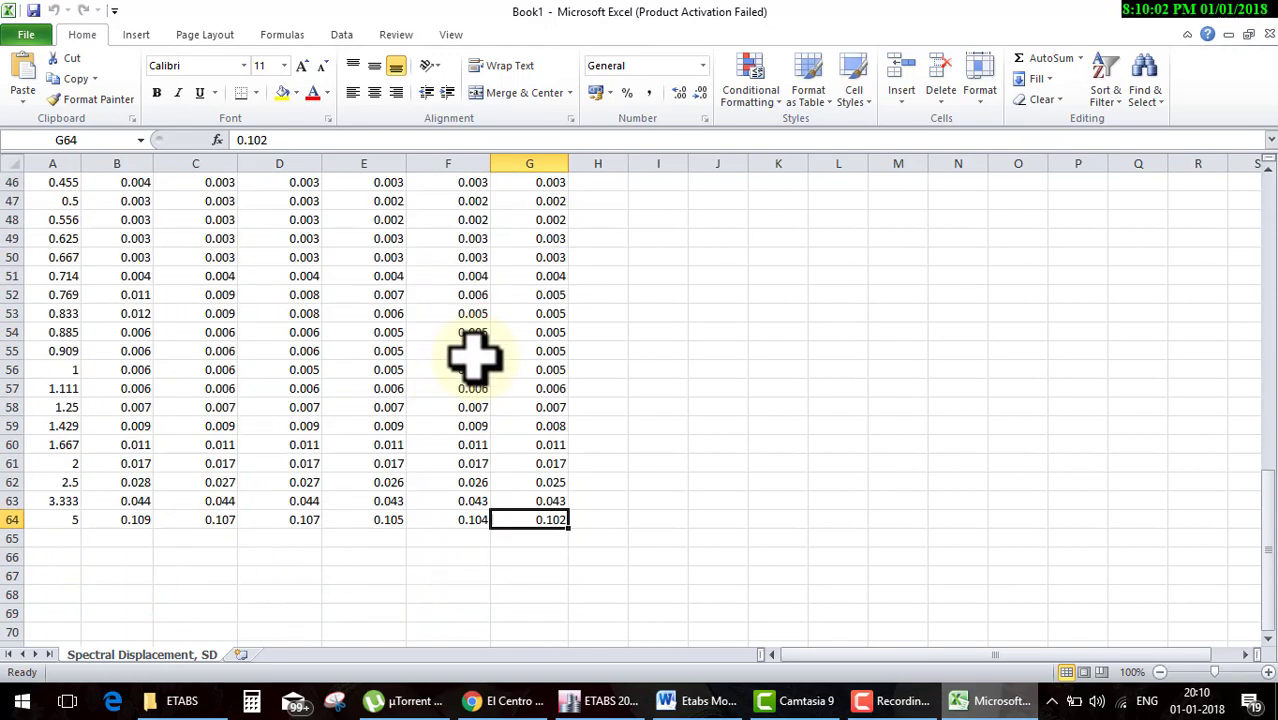
{"action": "left_click", "coordinate": [457, 519]}
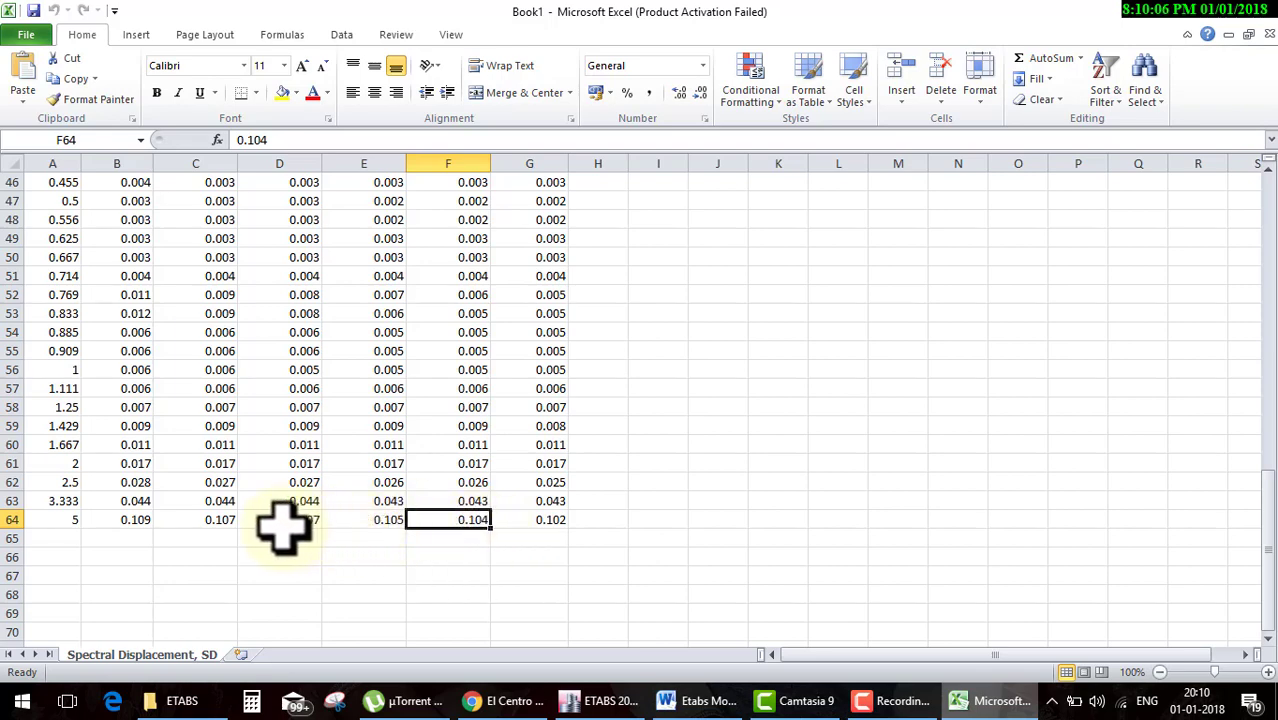
{"action": "left_click", "coordinate": [128, 520]}
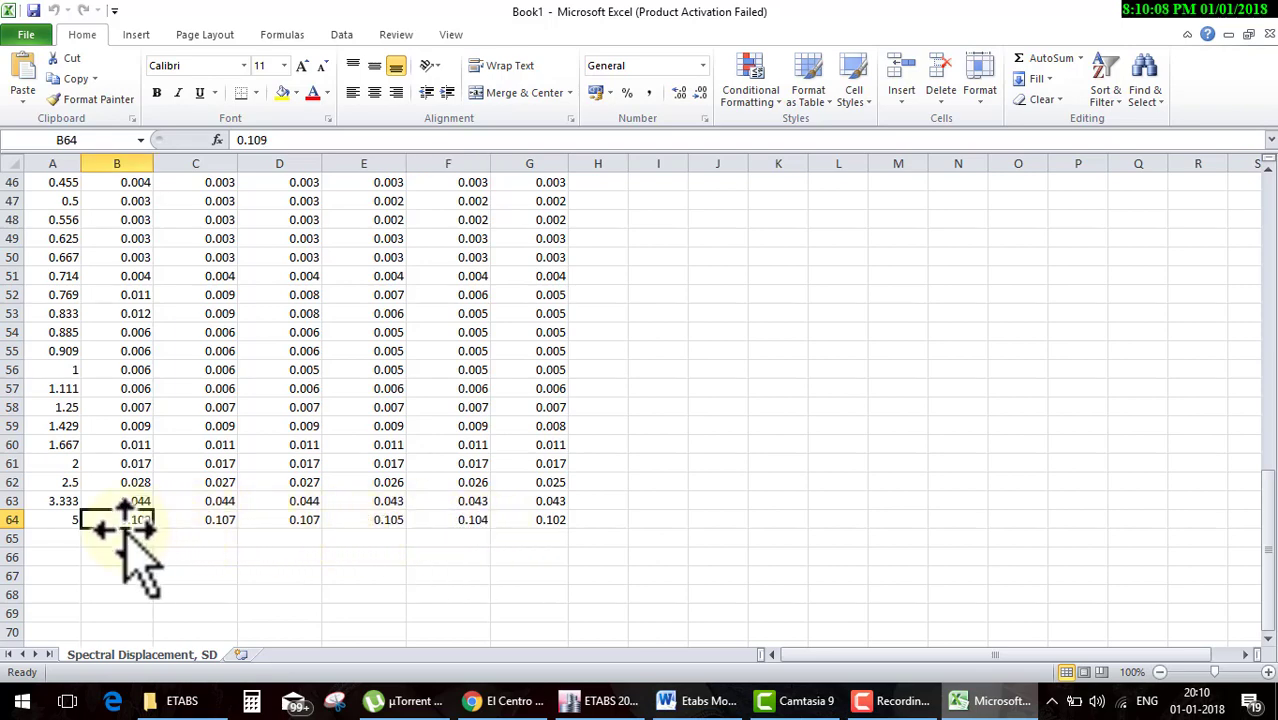
{"action": "scroll", "coordinate": [143, 517], "scroll_direction": "up", "scroll_amount": 10}
{"action": "scroll", "coordinate": [143, 517], "scroll_direction": "up", "scroll_amount": 5}
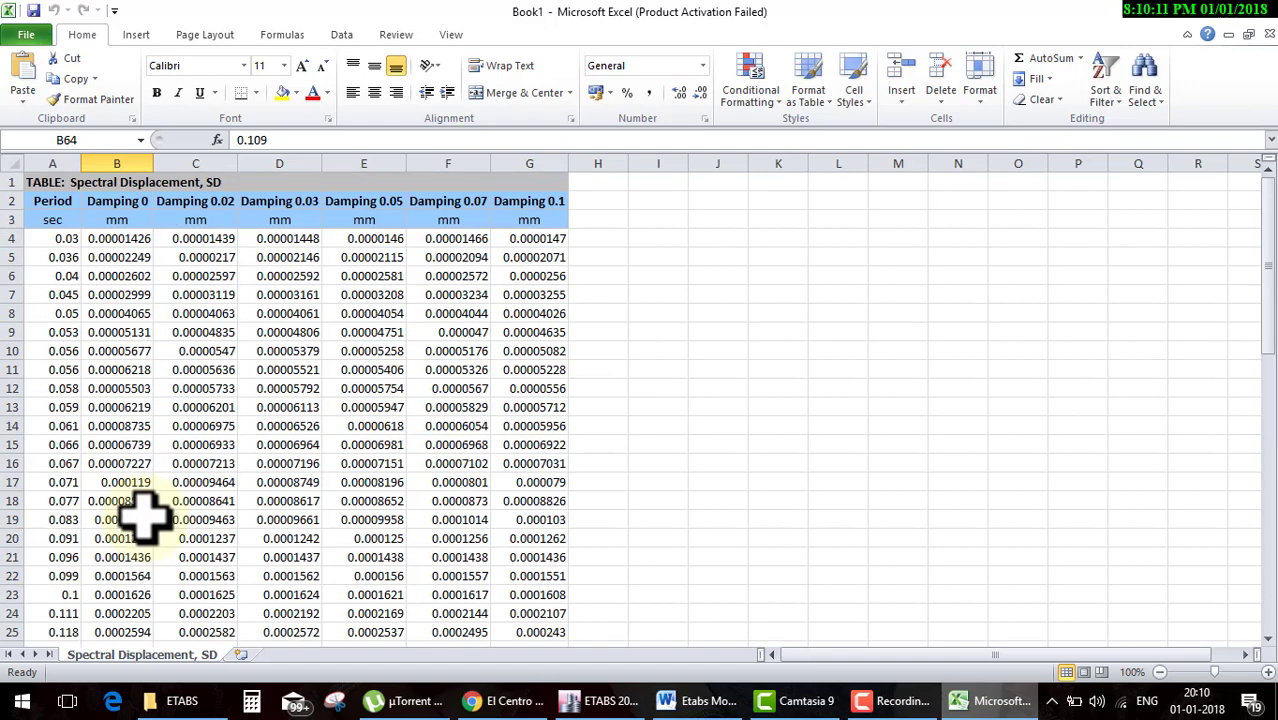
{"action": "scroll", "coordinate": [125, 395], "scroll_direction": "down", "scroll_amount": 5}
{"action": "scroll", "coordinate": [125, 395], "scroll_direction": "down", "scroll_amount": 12}
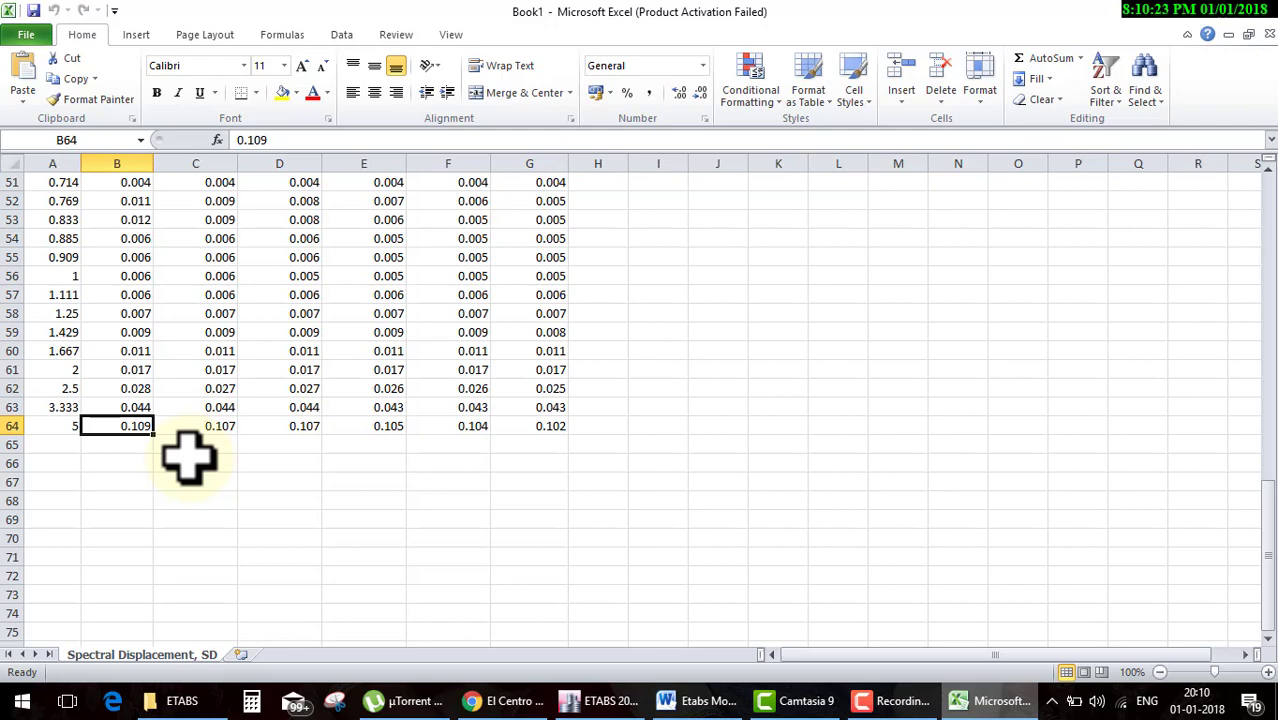
{"action": "scroll", "coordinate": [679, 452], "scroll_direction": "up", "scroll_amount": 15}
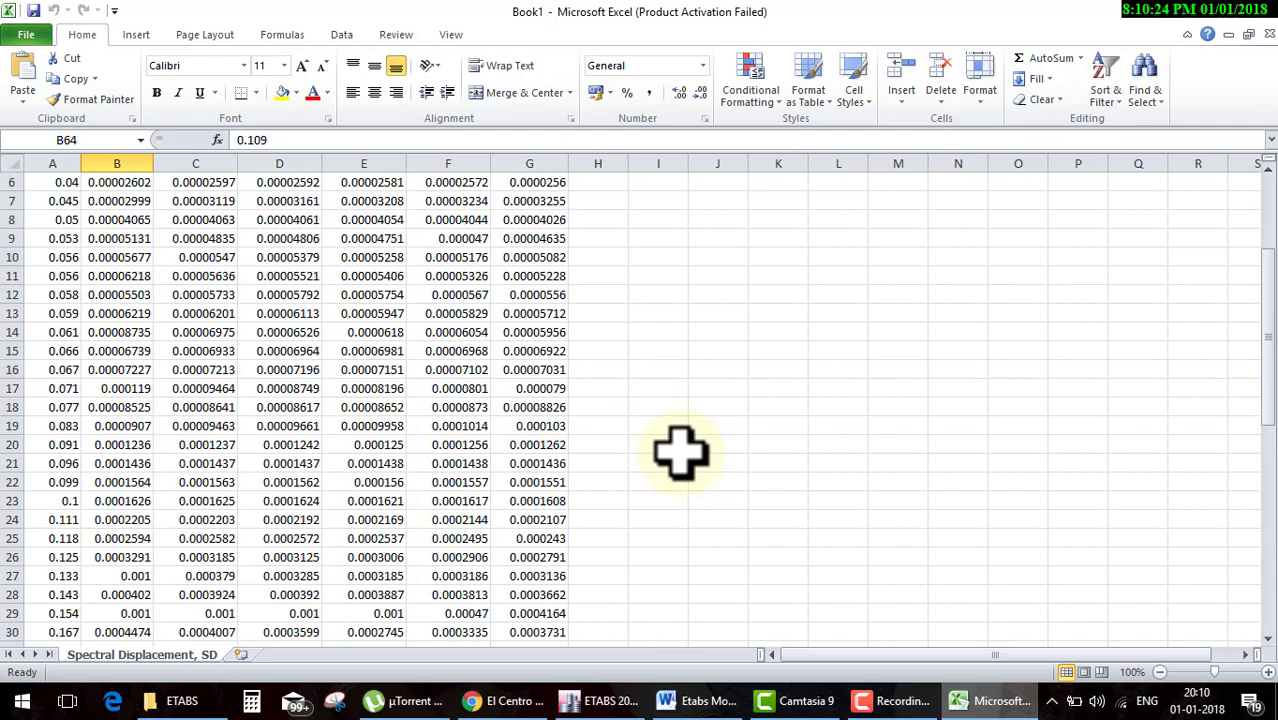
{"action": "scroll", "coordinate": [680, 452], "scroll_direction": "up", "scroll_amount": 5}
{"action": "left_click", "coordinate": [1190, 8]}
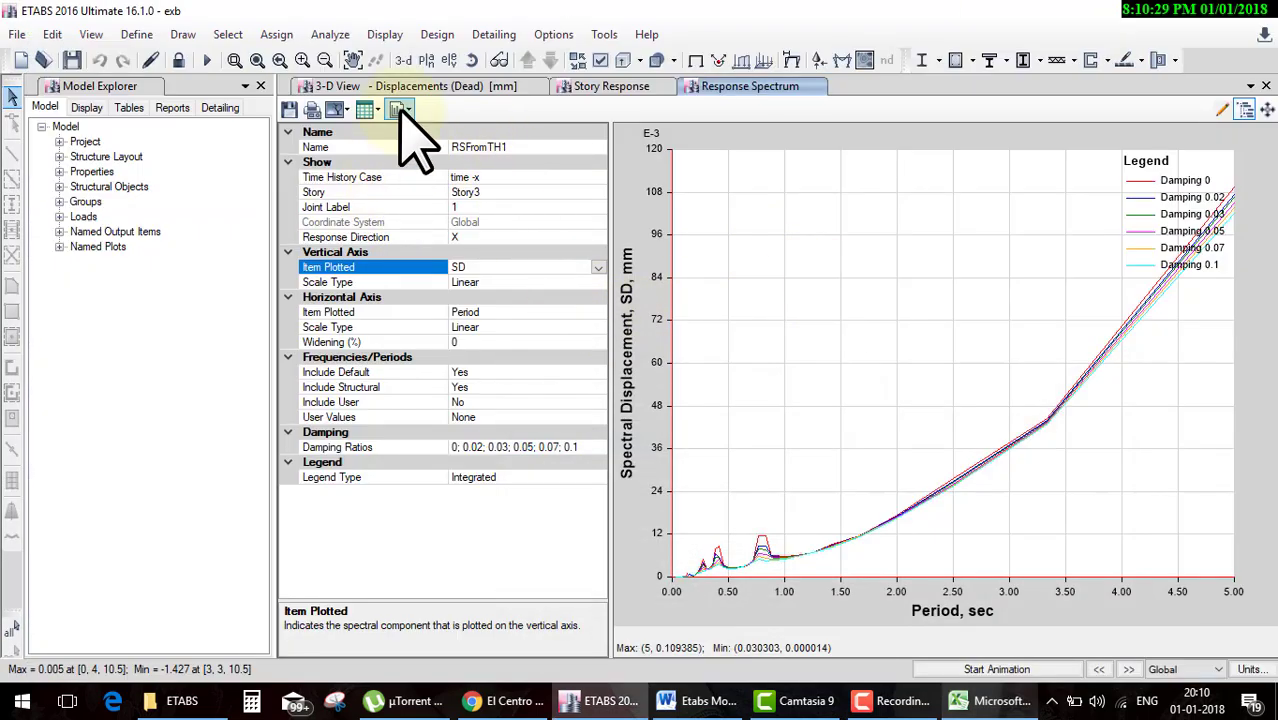
Close the Story Response tab and create a Base FX time history plot for case time -x.
{"action": "left_click", "coordinate": [622, 88]}
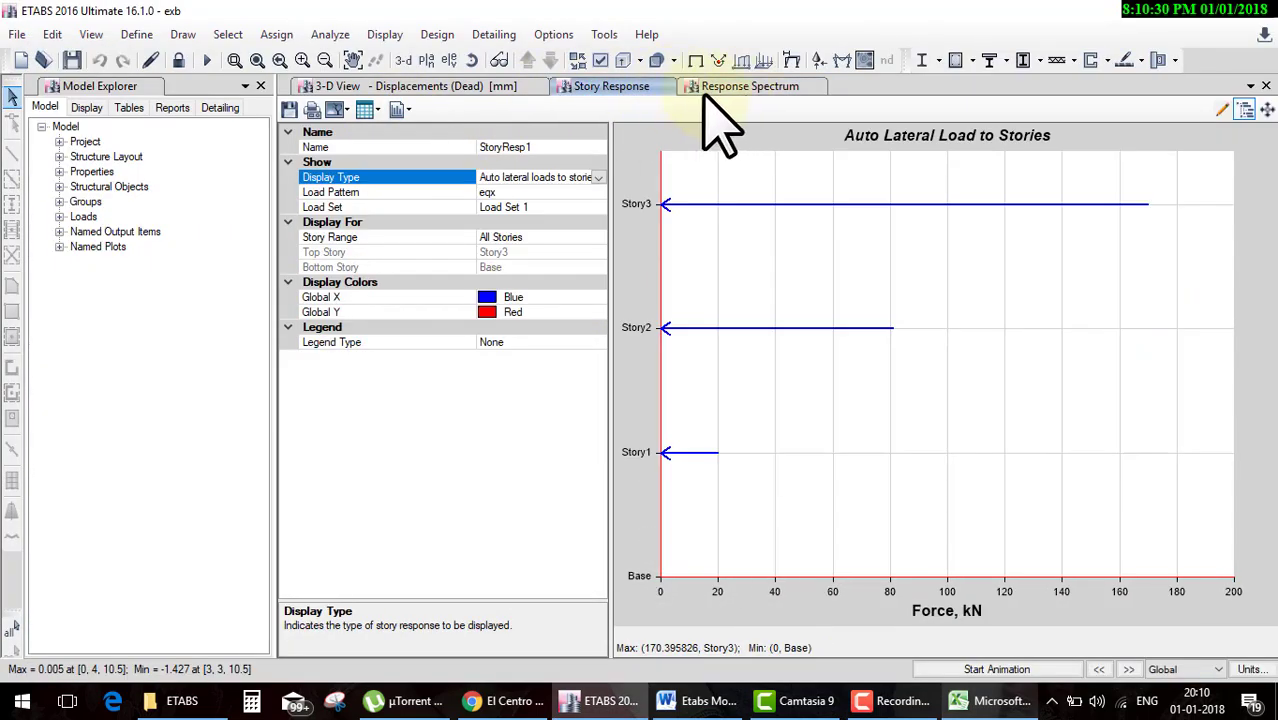
{"action": "left_click", "coordinate": [1266, 86]}
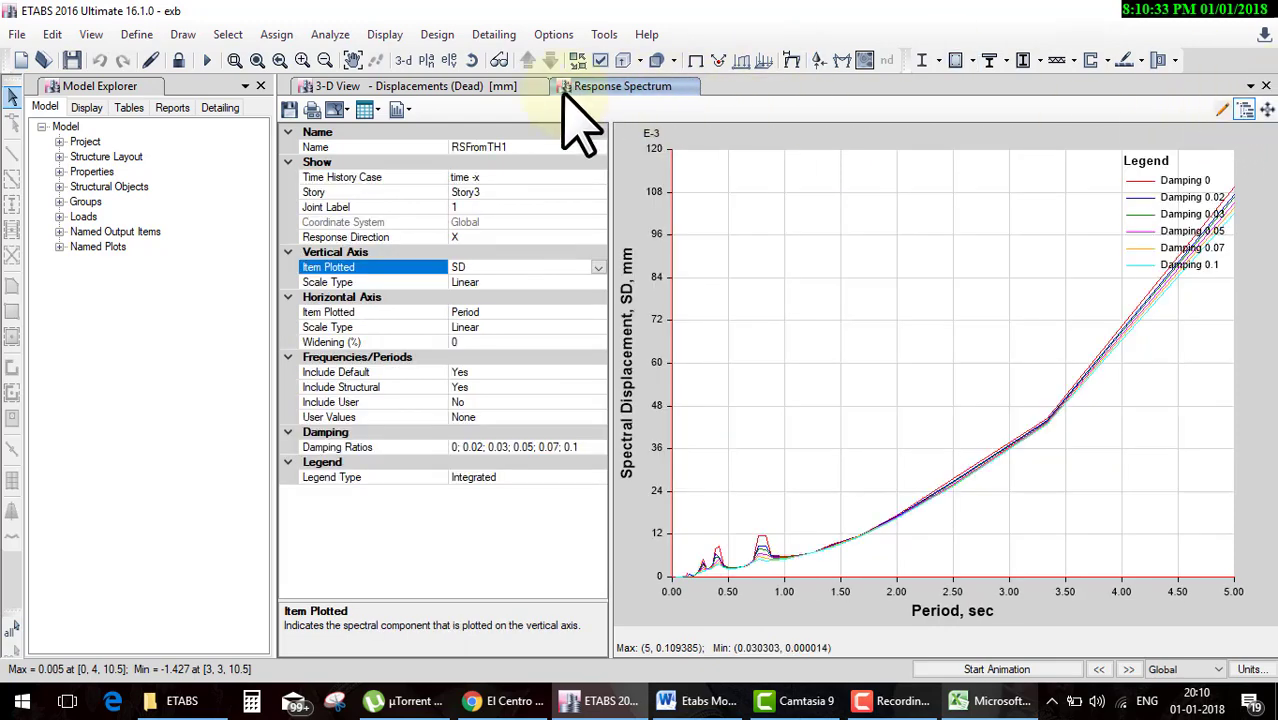
{"action": "left_click", "coordinate": [385, 35]}
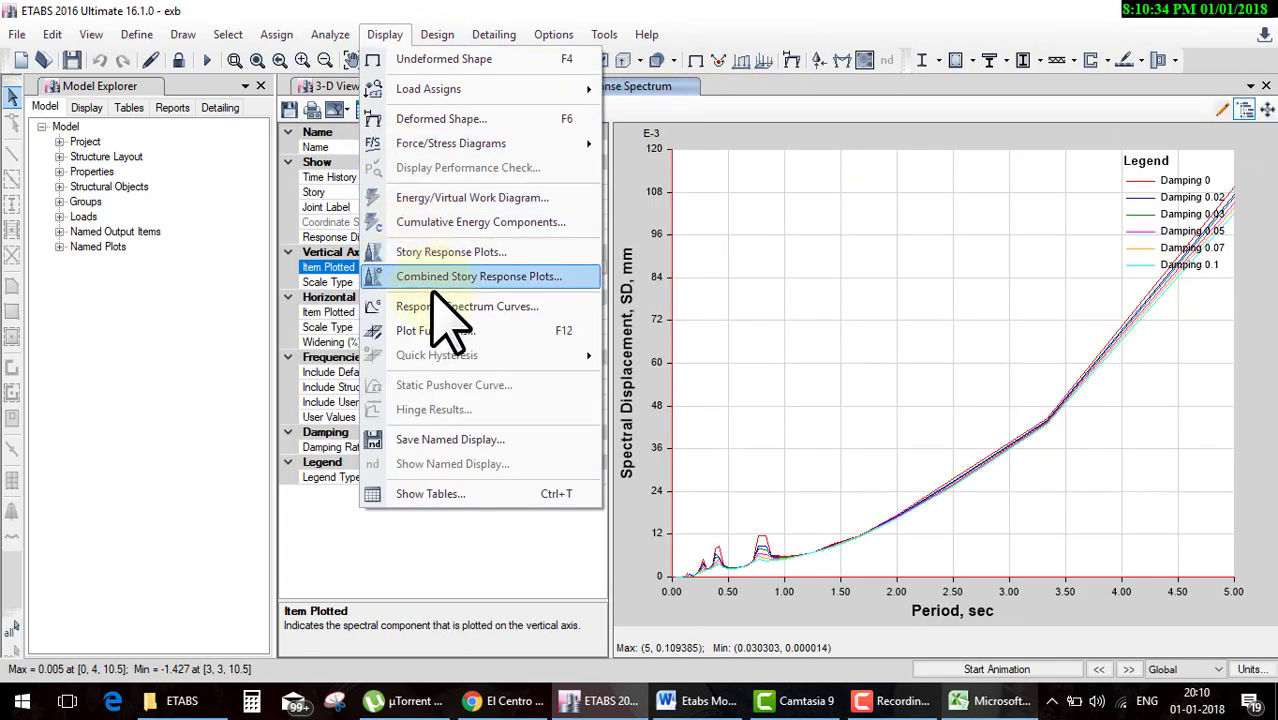
{"action": "left_click", "coordinate": [460, 330]}
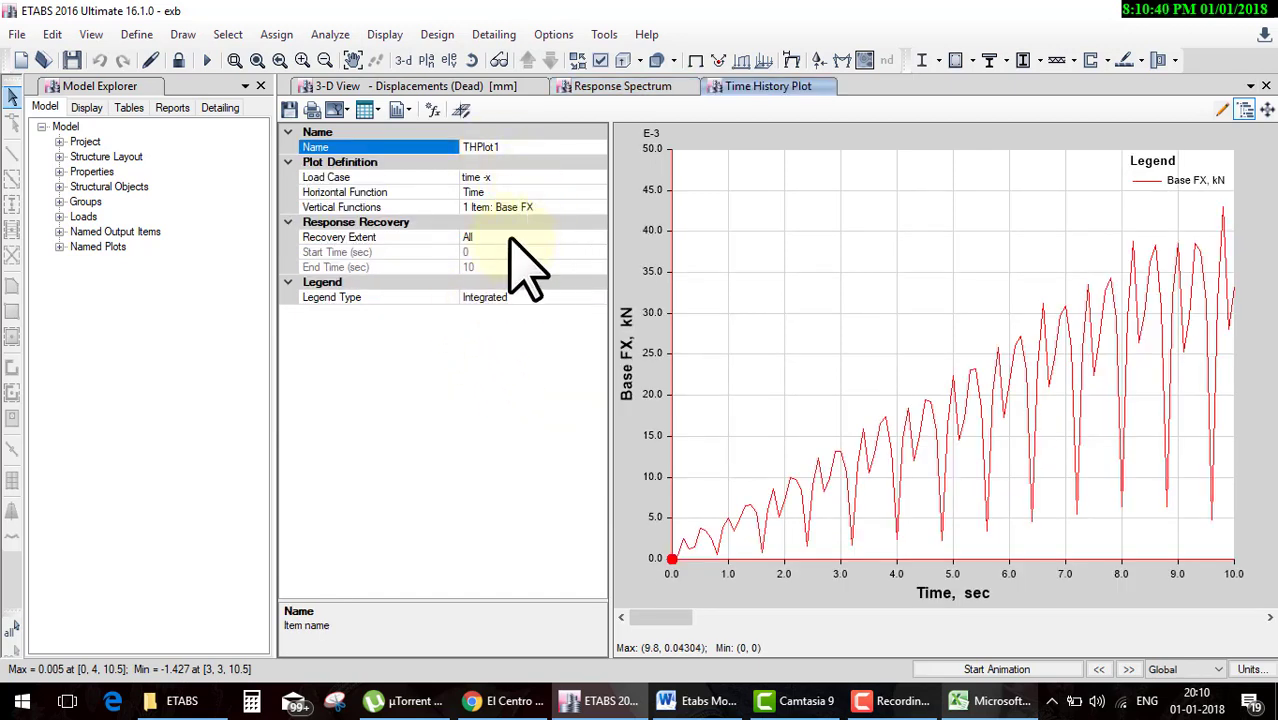
Set the recovery extent, start the animation, and answer No to saving after the abnormal-condition warning.
{"action": "left_click", "coordinate": [547, 238]}
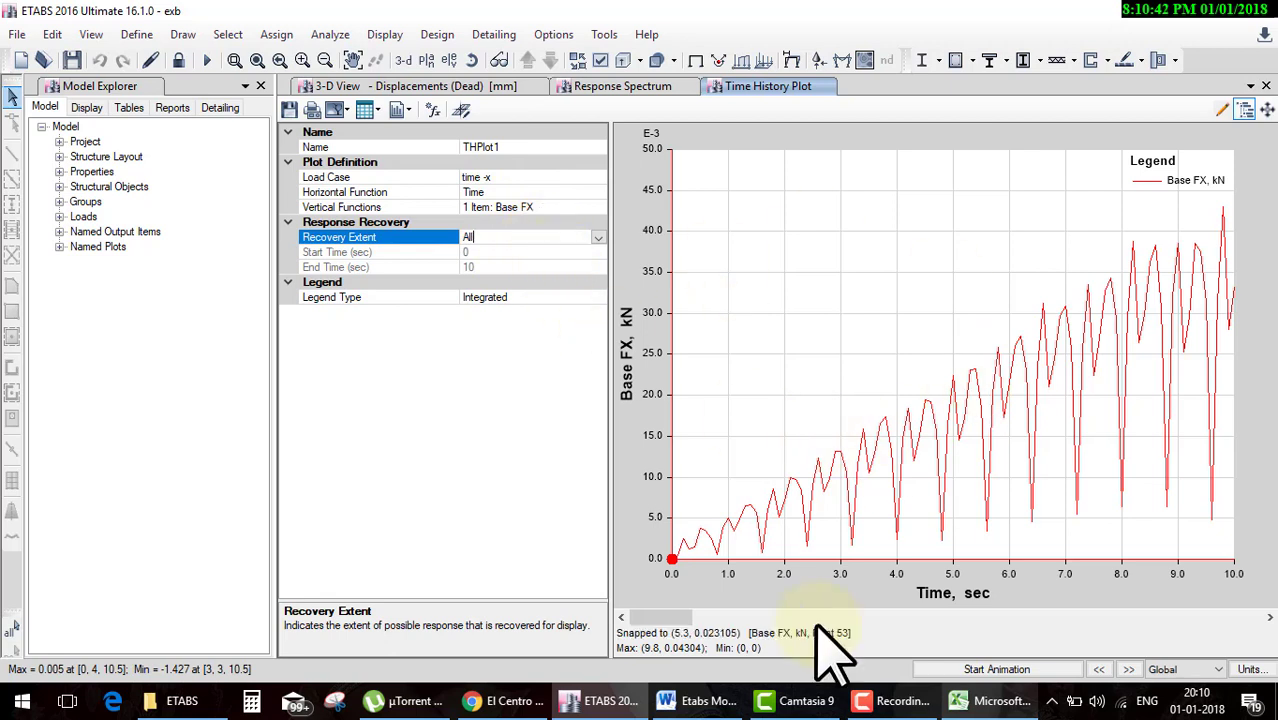
{"action": "left_click", "coordinate": [996, 668]}
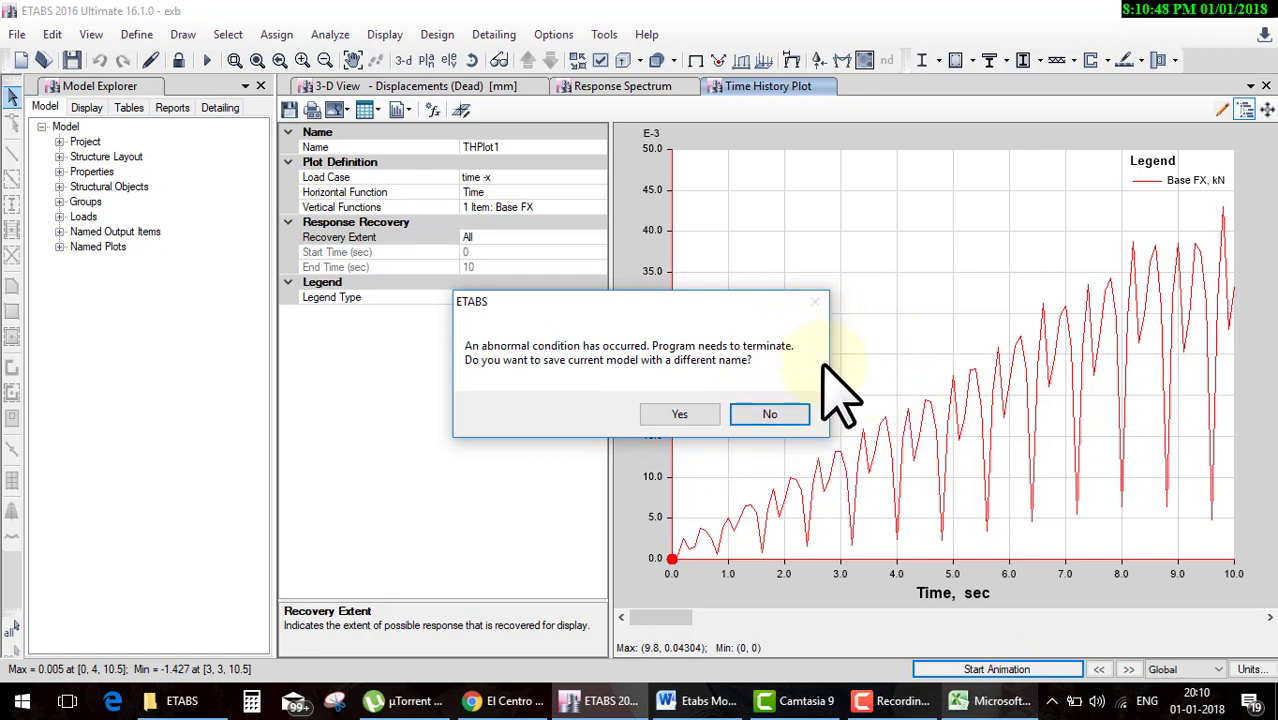
{"action": "left_click", "coordinate": [795, 414]}
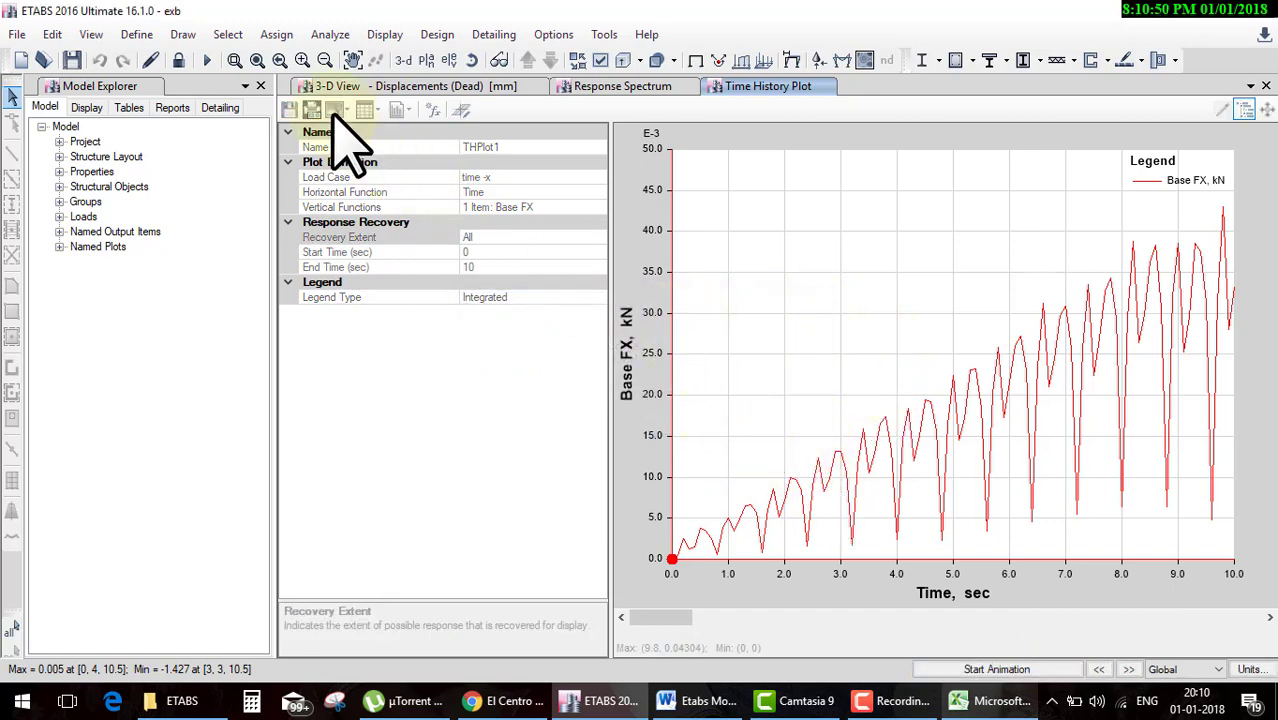
{"action": "left_click", "coordinate": [335, 88]}
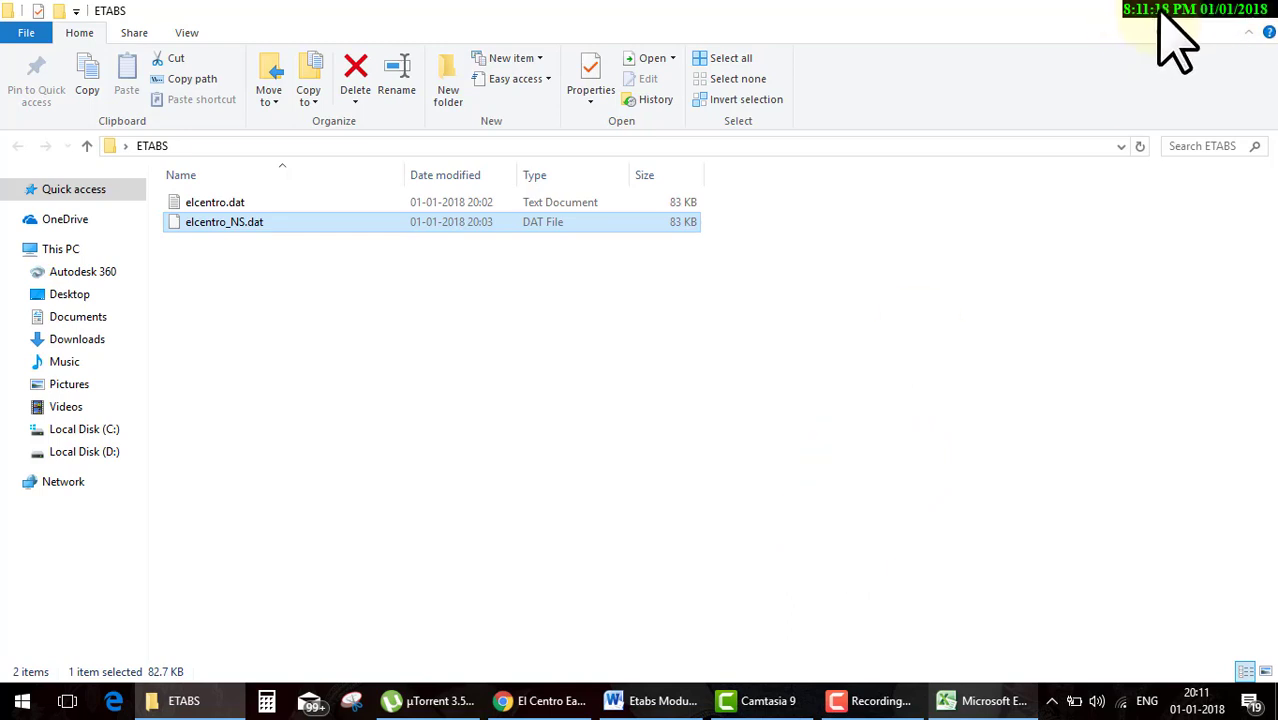
Switch to the El Centro web page, then bring back the Etabs Module Word document.
{"action": "key", "text": "alt+Tab"}
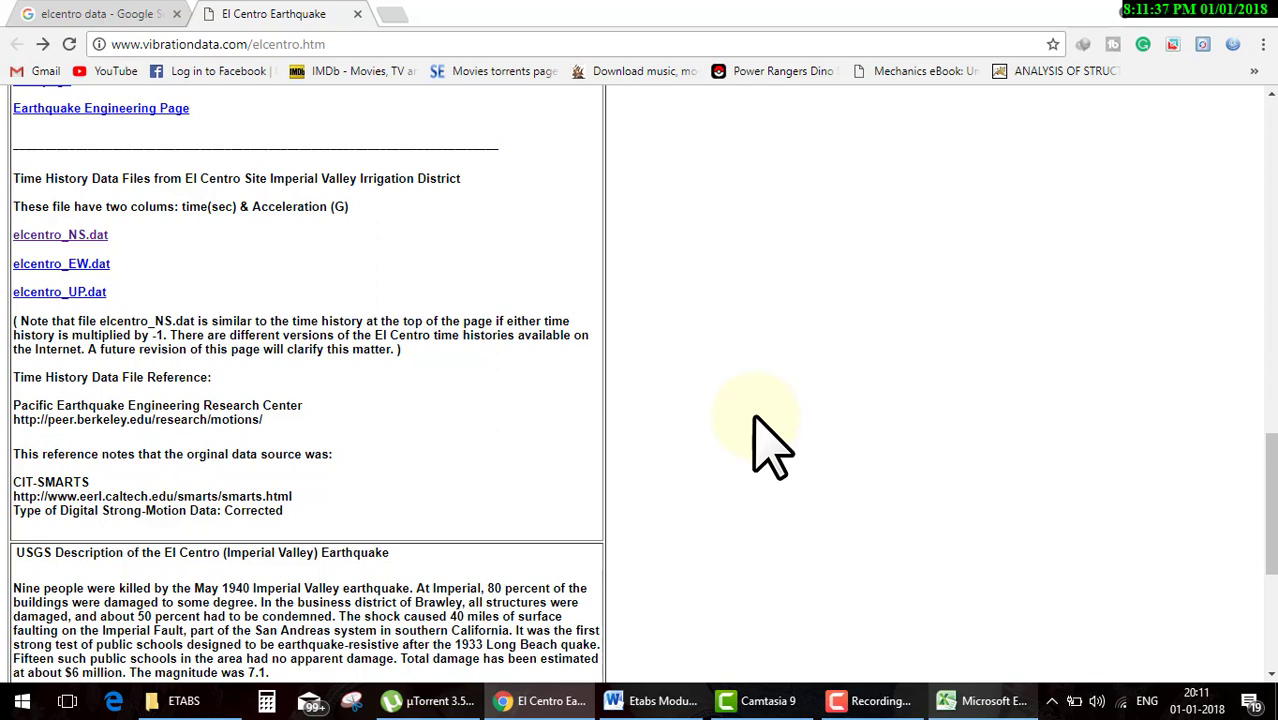
{"action": "left_click", "coordinate": [655, 700]}
{"action": "left_click_drag", "start_coordinate": [727, 280], "coordinate": [588, 285]}
Apply yellow text highlight to Time history analysis.
{"action": "left_click", "coordinate": [337, 92]}
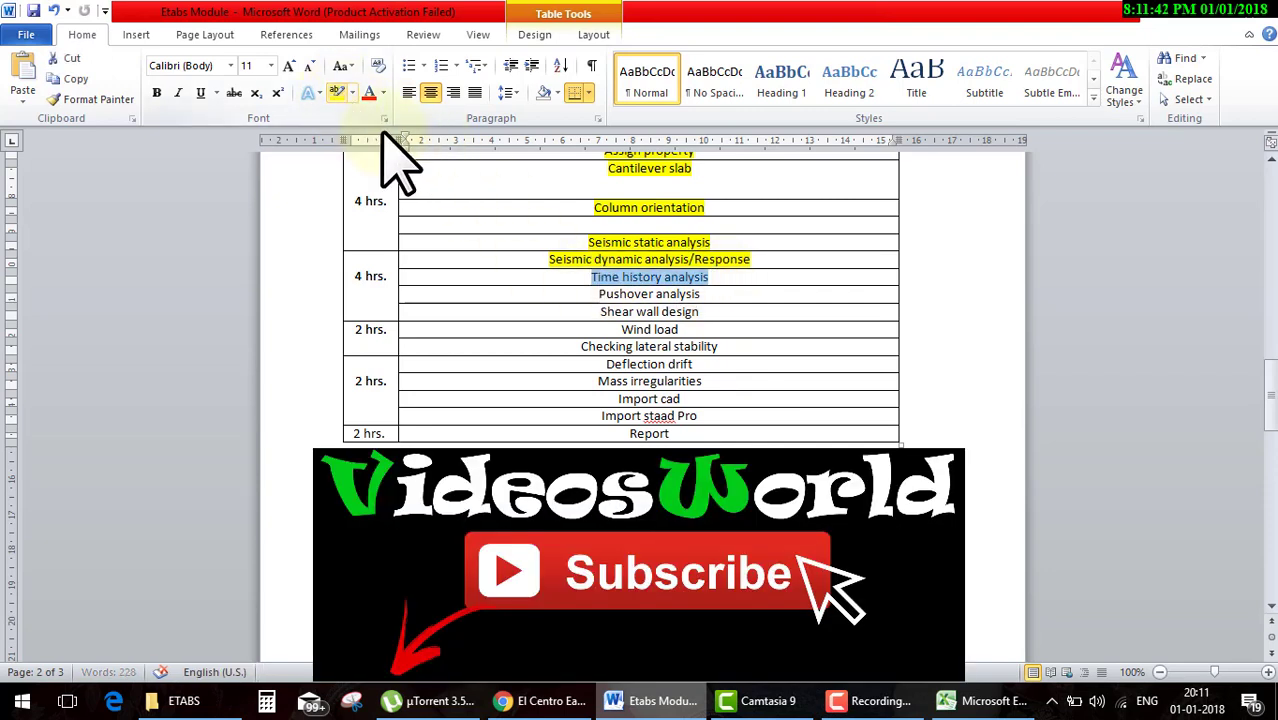
{"action": "left_click", "coordinate": [591, 277]}
{"action": "left_click", "coordinate": [600, 280]}
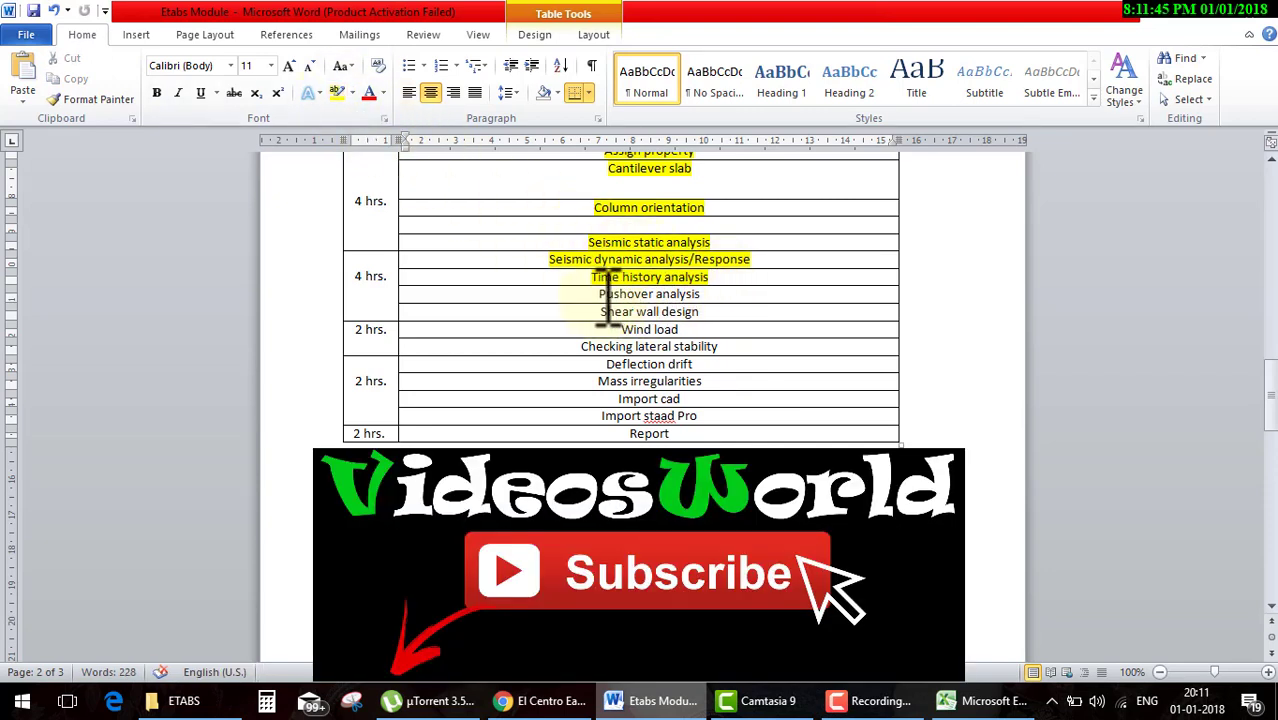
Select the remaining topics from Pushover analysis down to Report.
{"action": "mouse_move", "coordinate": [608, 300]}
{"action": "left_mouse_down"}
{"action": "mouse_move", "coordinate": [670, 371]}
{"action": "mouse_move", "coordinate": [679, 430]}
{"action": "left_mouse_up"}
{"action": "scroll", "coordinate": [700, 460], "scroll_direction": "up", "scroll_amount": 3}
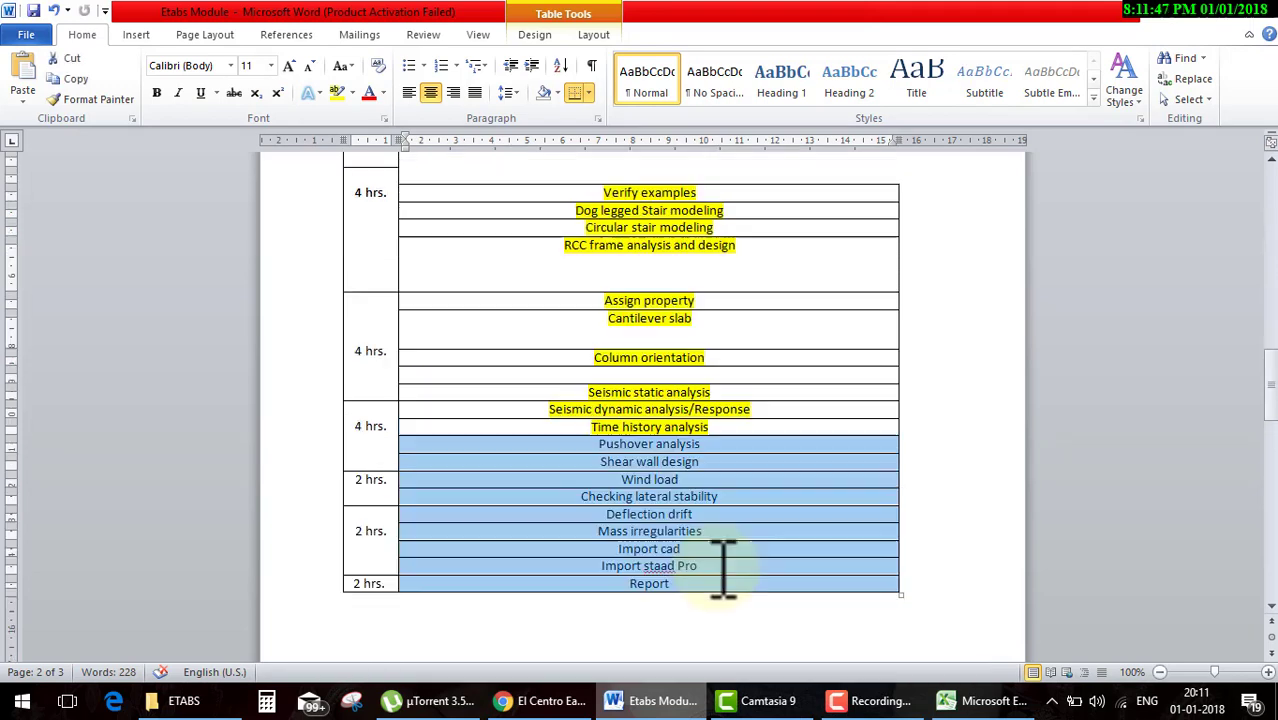
{"action": "scroll", "coordinate": [733, 590], "scroll_direction": "up", "scroll_amount": 3}
{"action": "scroll", "coordinate": [725, 575], "scroll_direction": "up", "scroll_amount": 5}
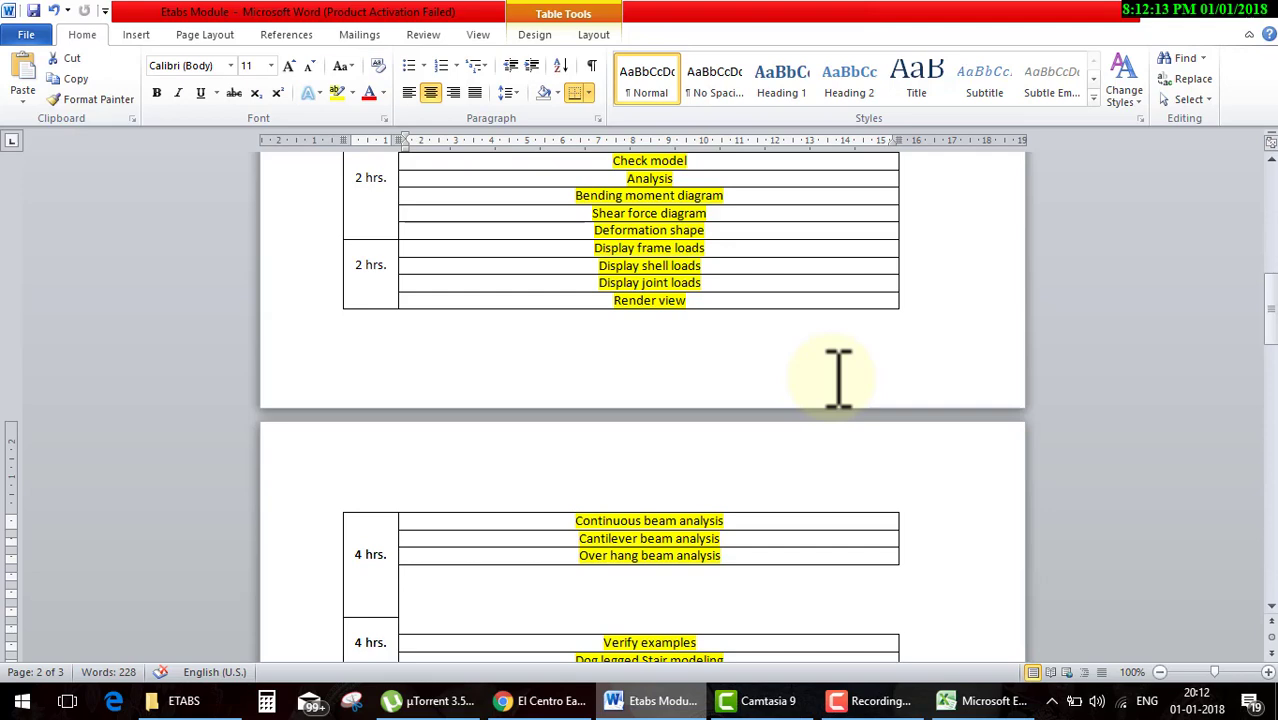
{"action": "scroll", "coordinate": [838, 378], "scroll_direction": "down", "scroll_amount": 4}
{"action": "scroll", "coordinate": [821, 380], "scroll_direction": "down", "scroll_amount": 6}
{"action": "left_click_drag", "start_coordinate": [820, 289], "coordinate": [813, 503]}
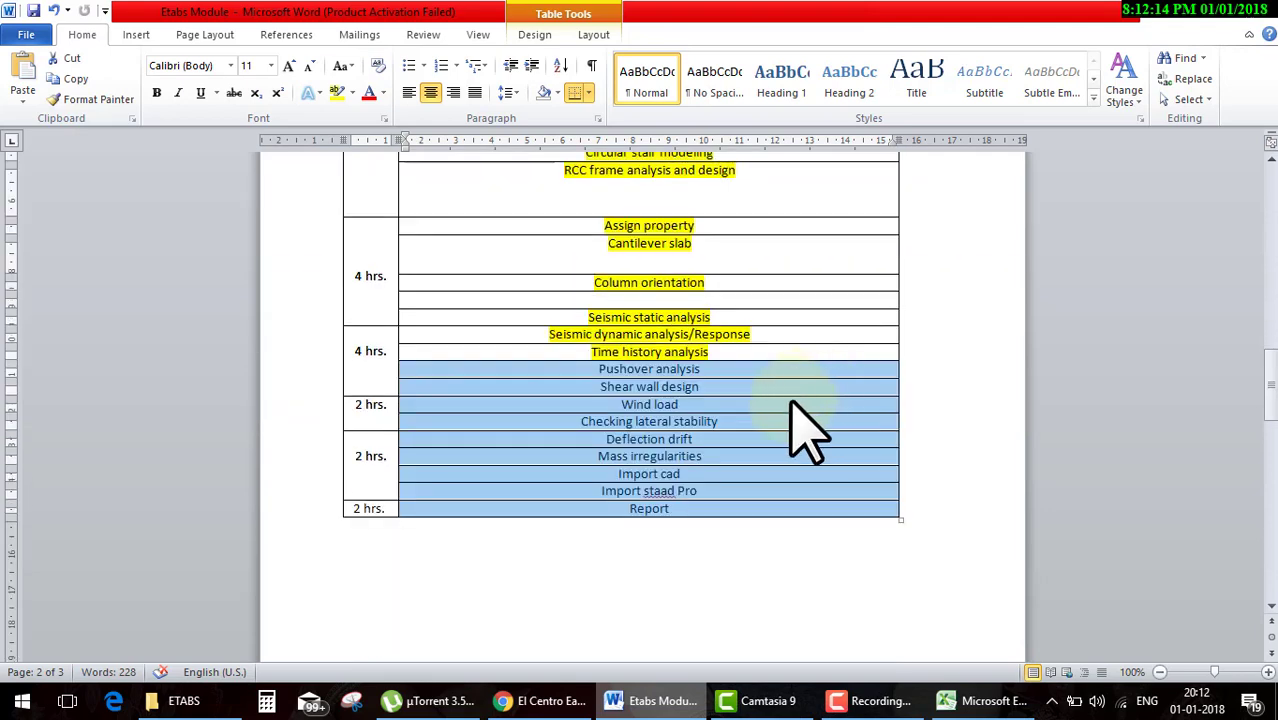
{"action": "scroll", "coordinate": [813, 428], "scroll_direction": "down", "scroll_amount": 1}
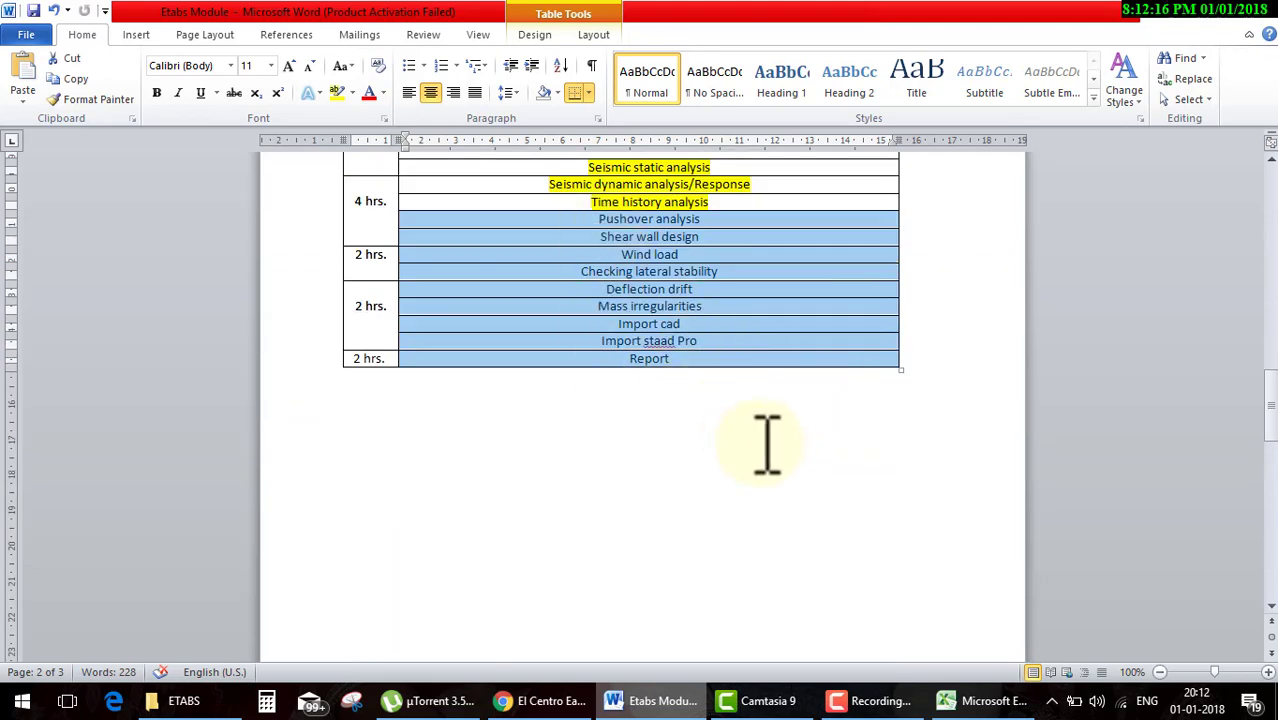